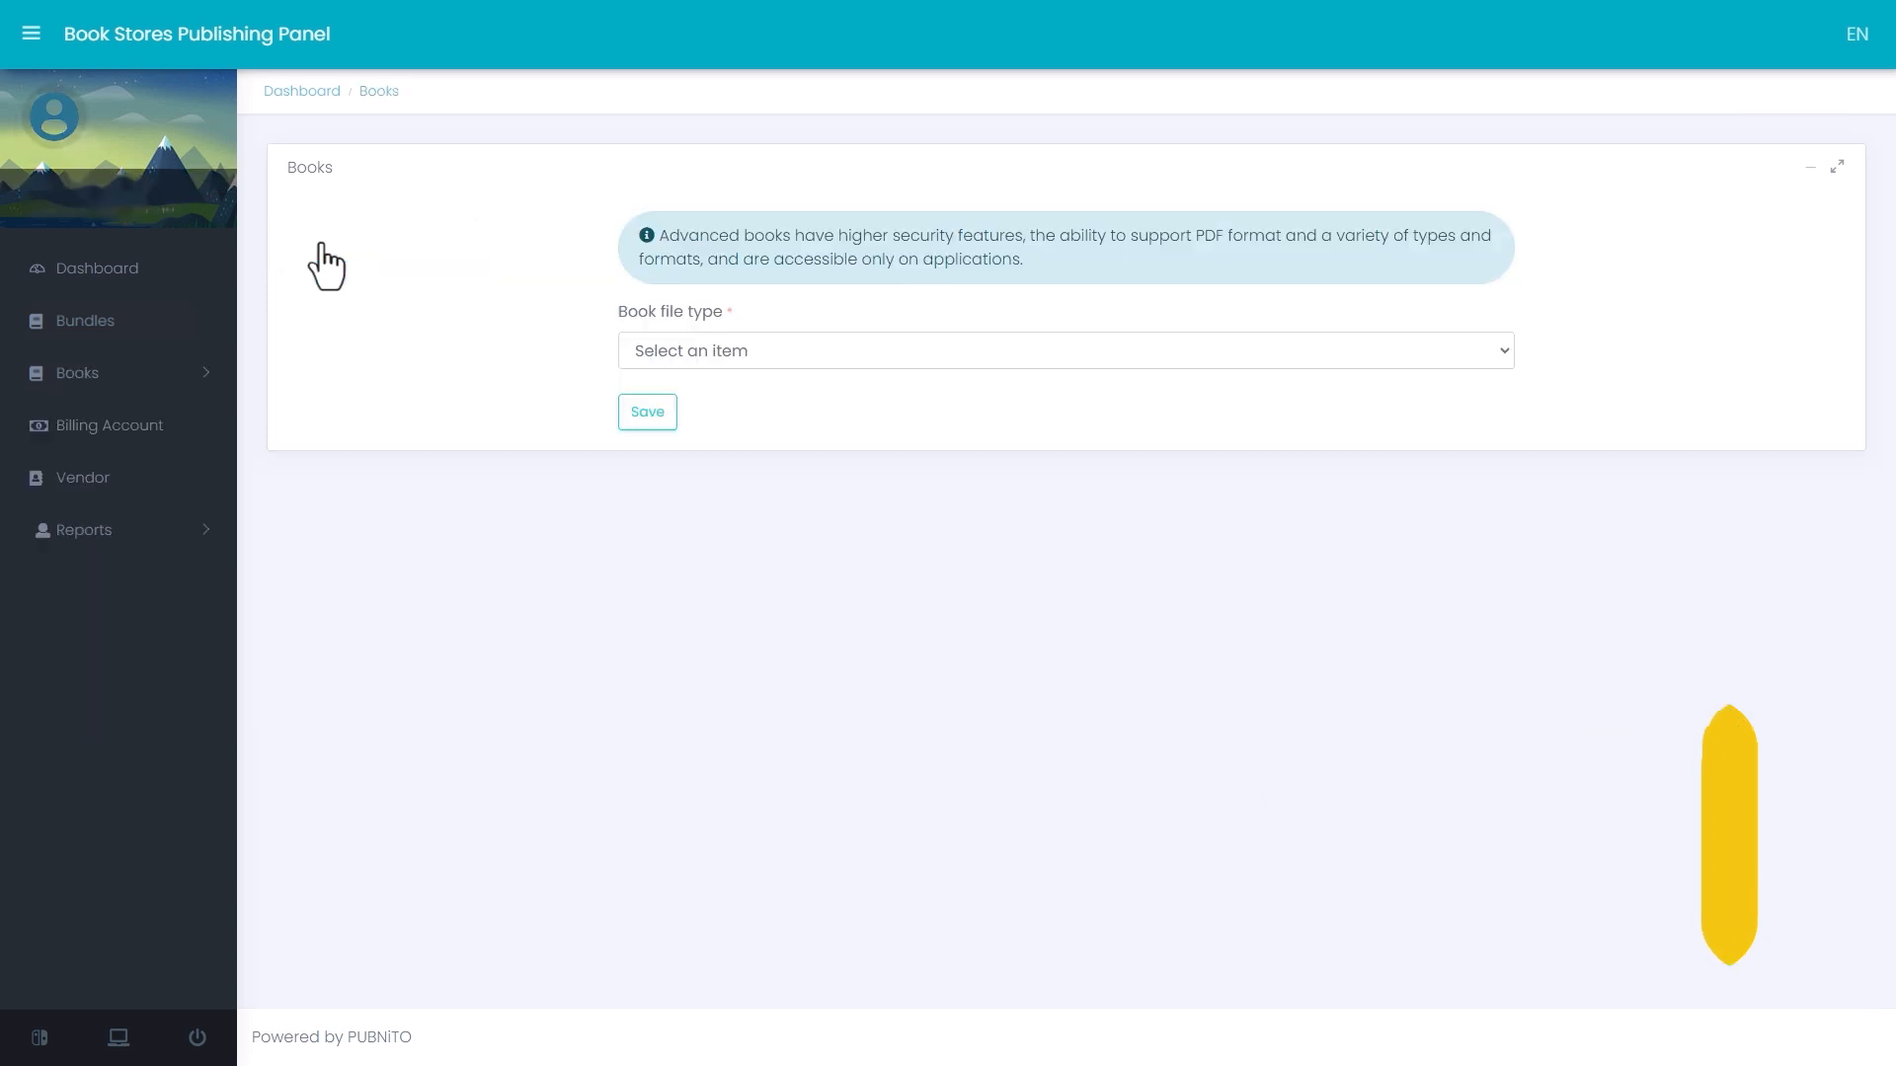
- Try the Basic book file type for the new book, and set it to Advanced instead
left_click(1087, 351)
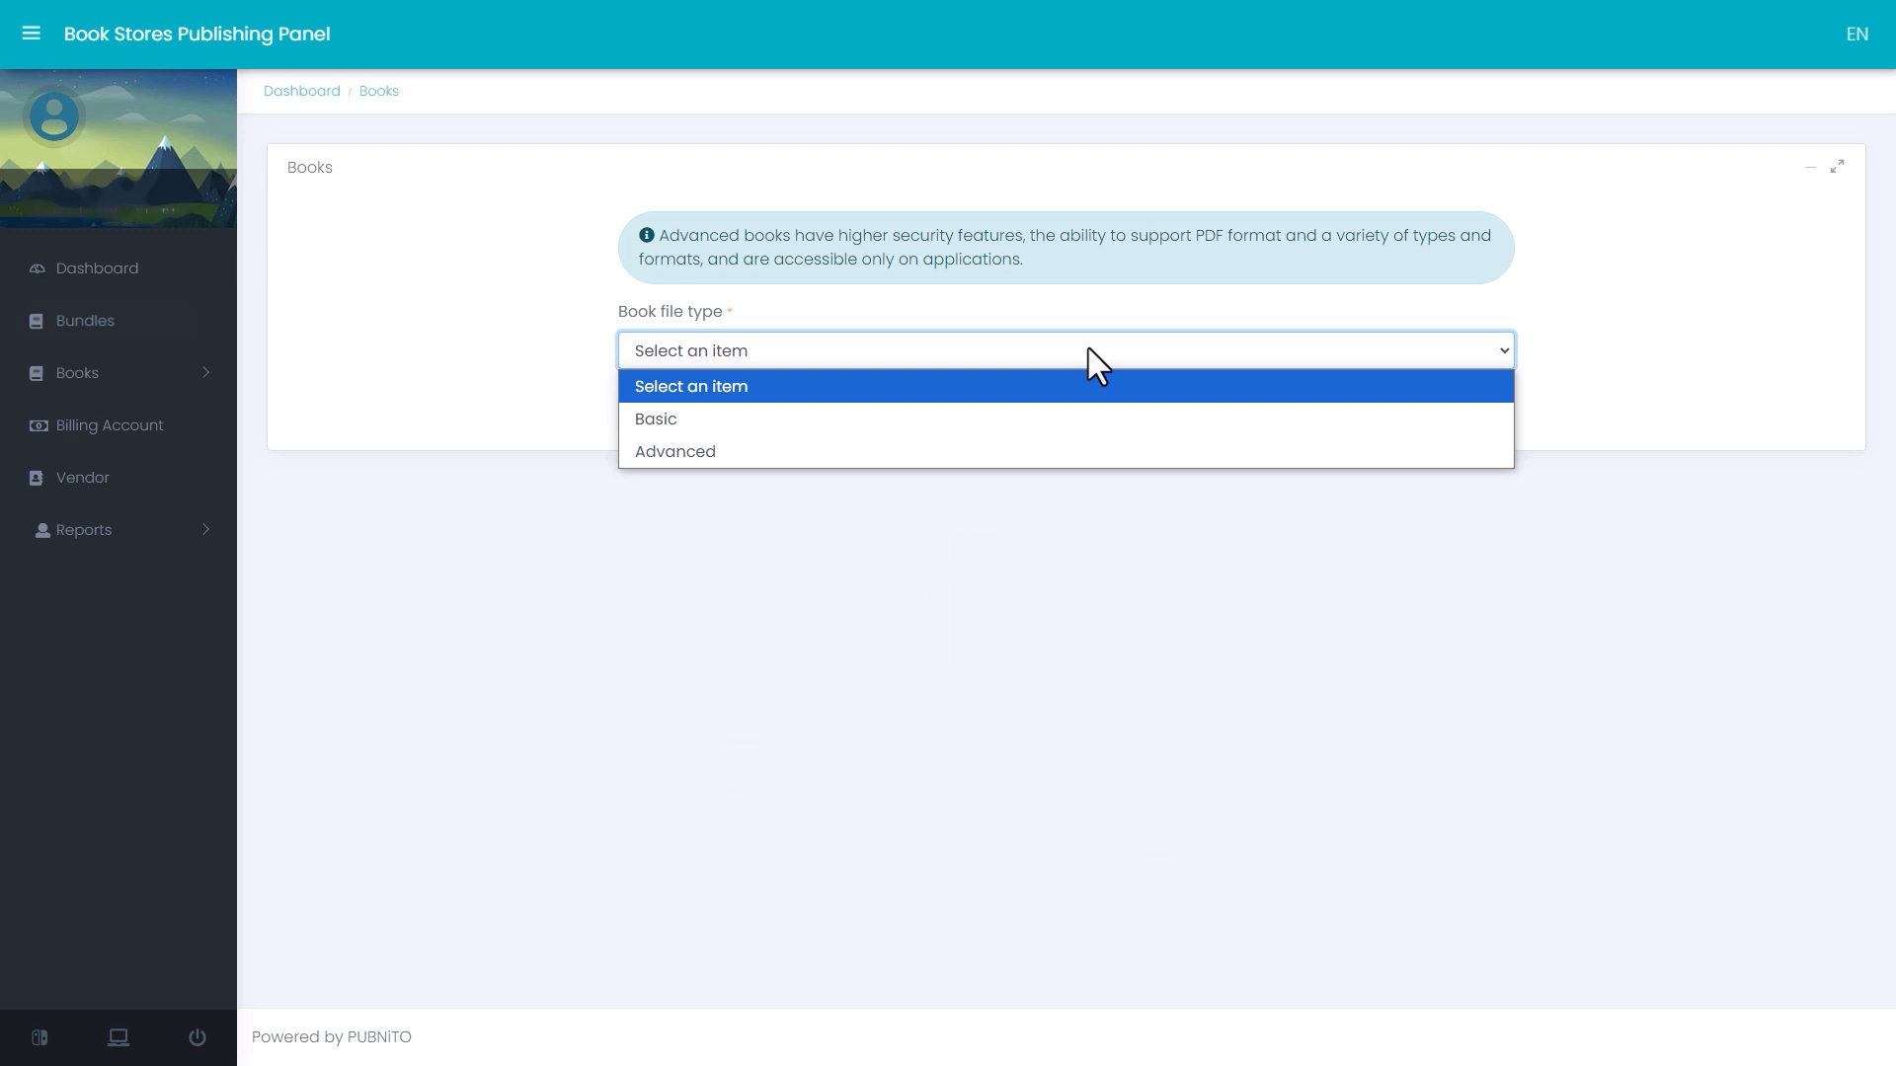
left_click(1102, 424)
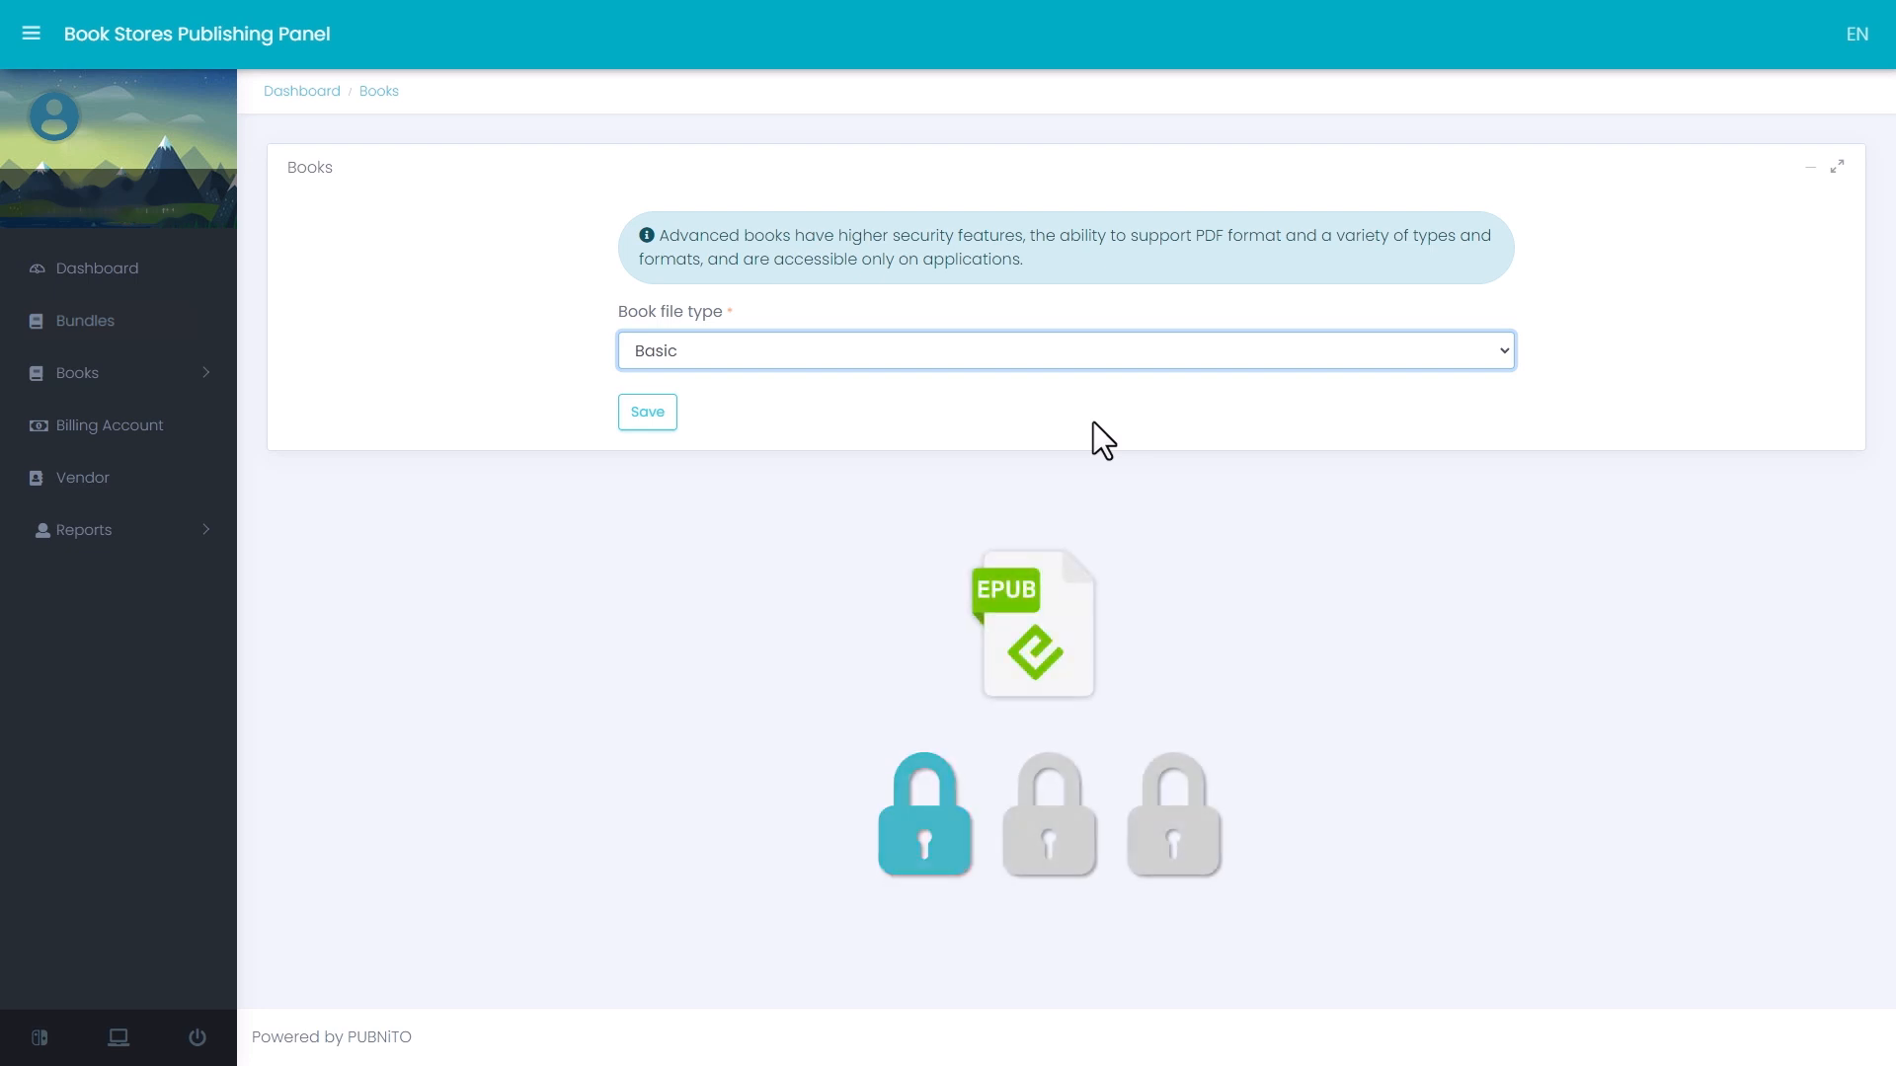
left_click(1082, 353)
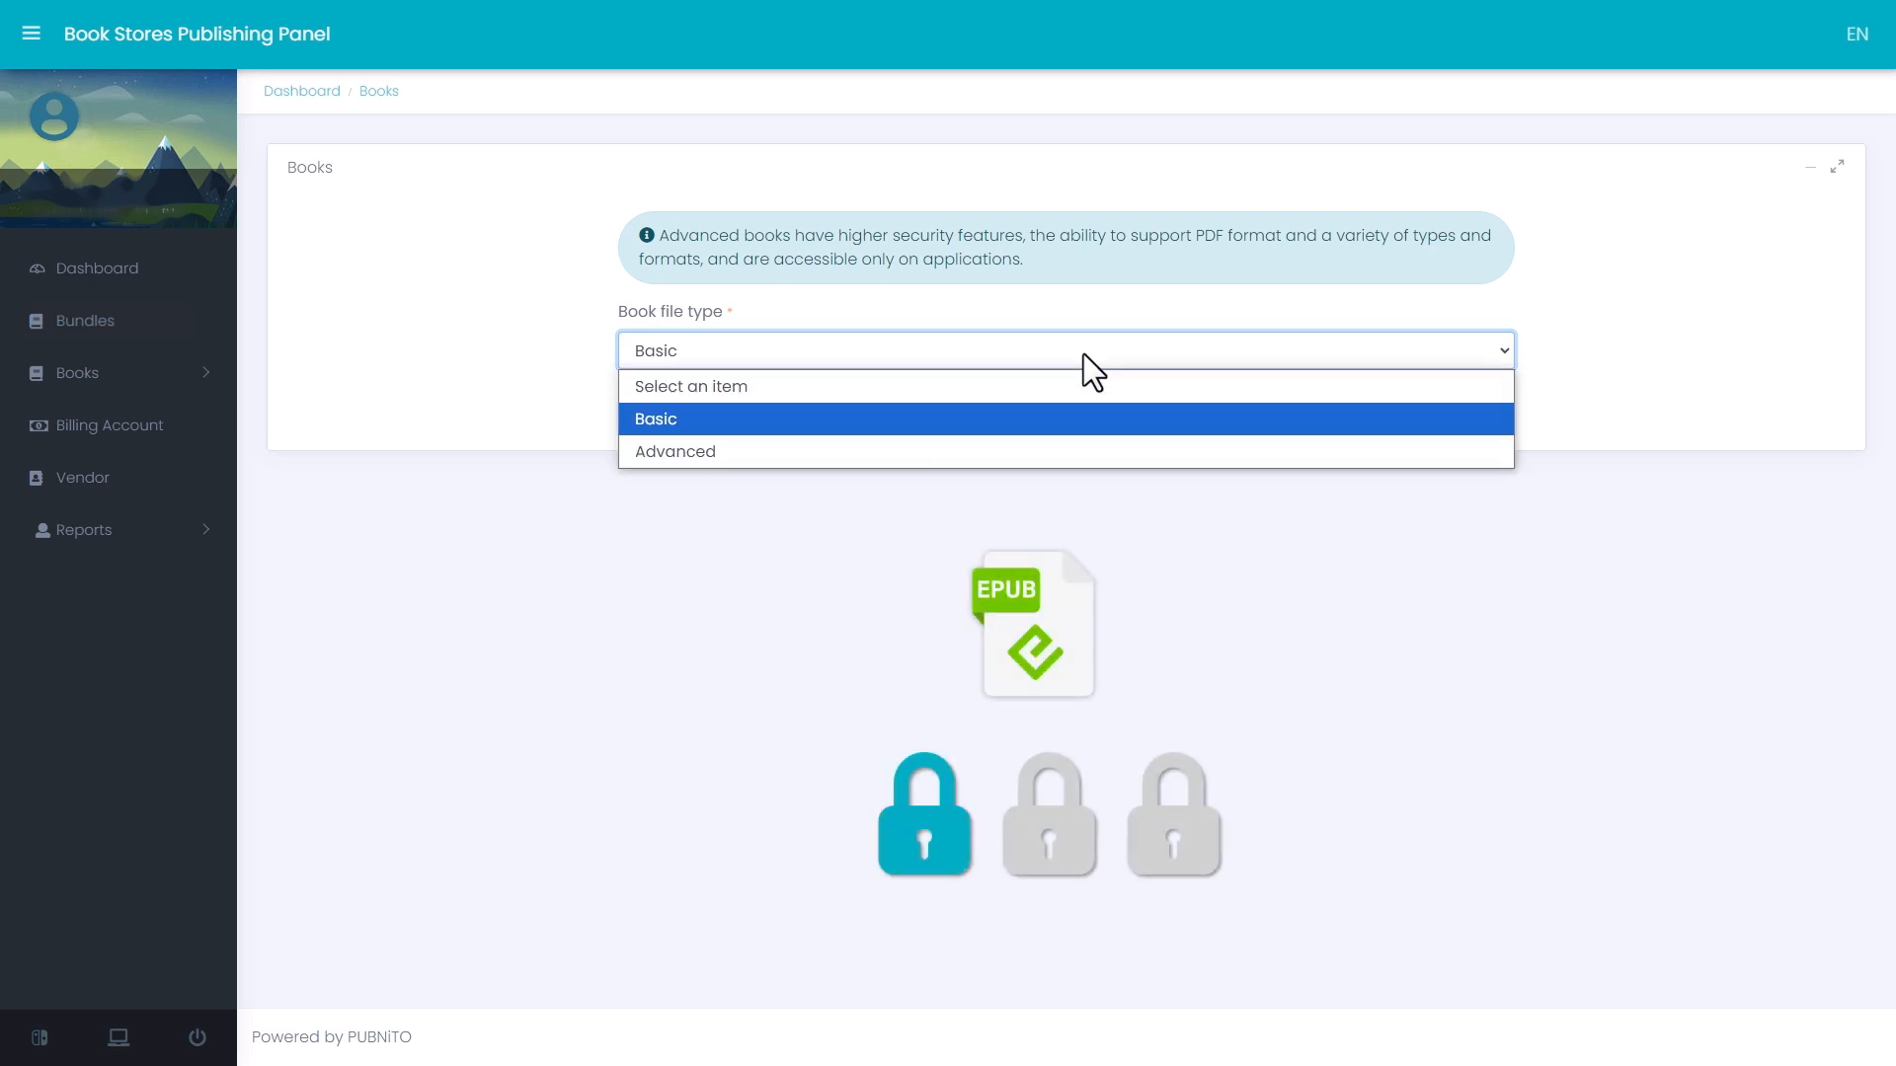
left_click(1070, 445)
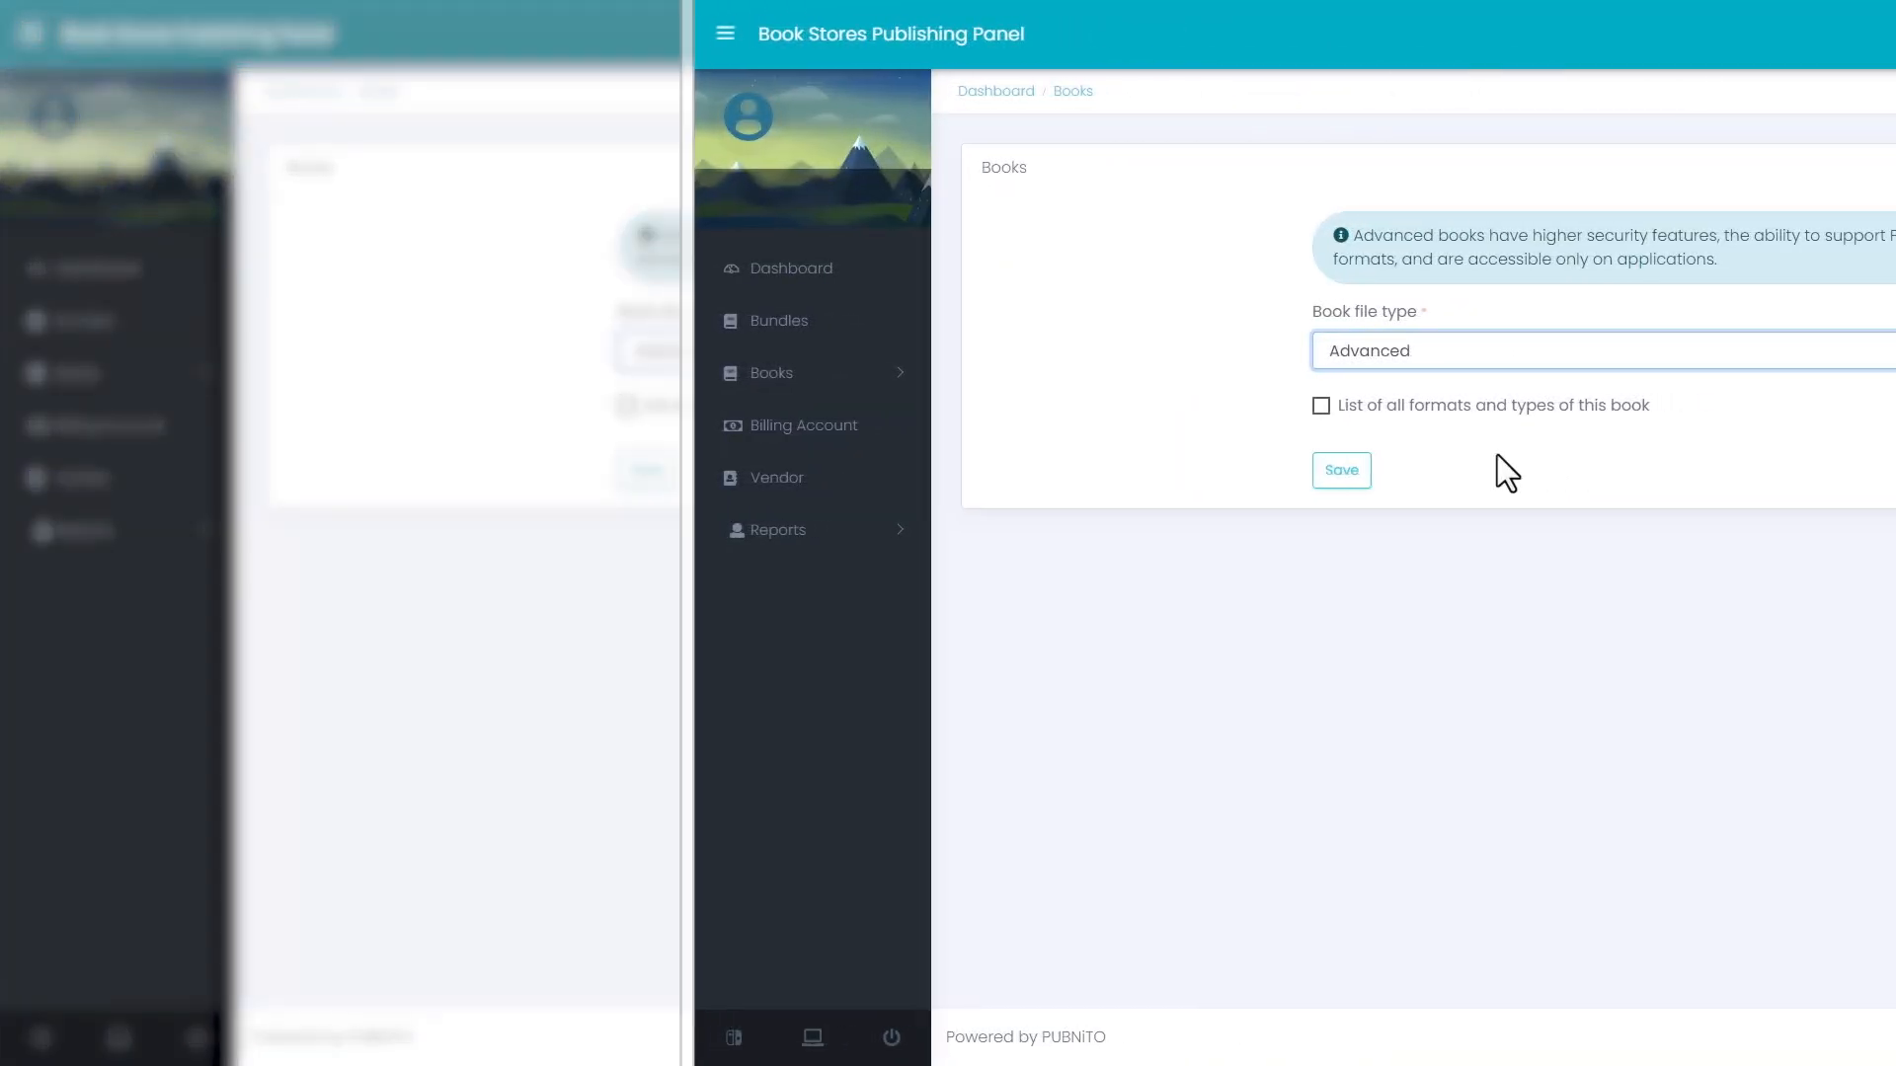
- Enable the list of all formats and types of this book and choose the existing epub book "Sample Book 4" as the clone source
left_click(1321, 406)
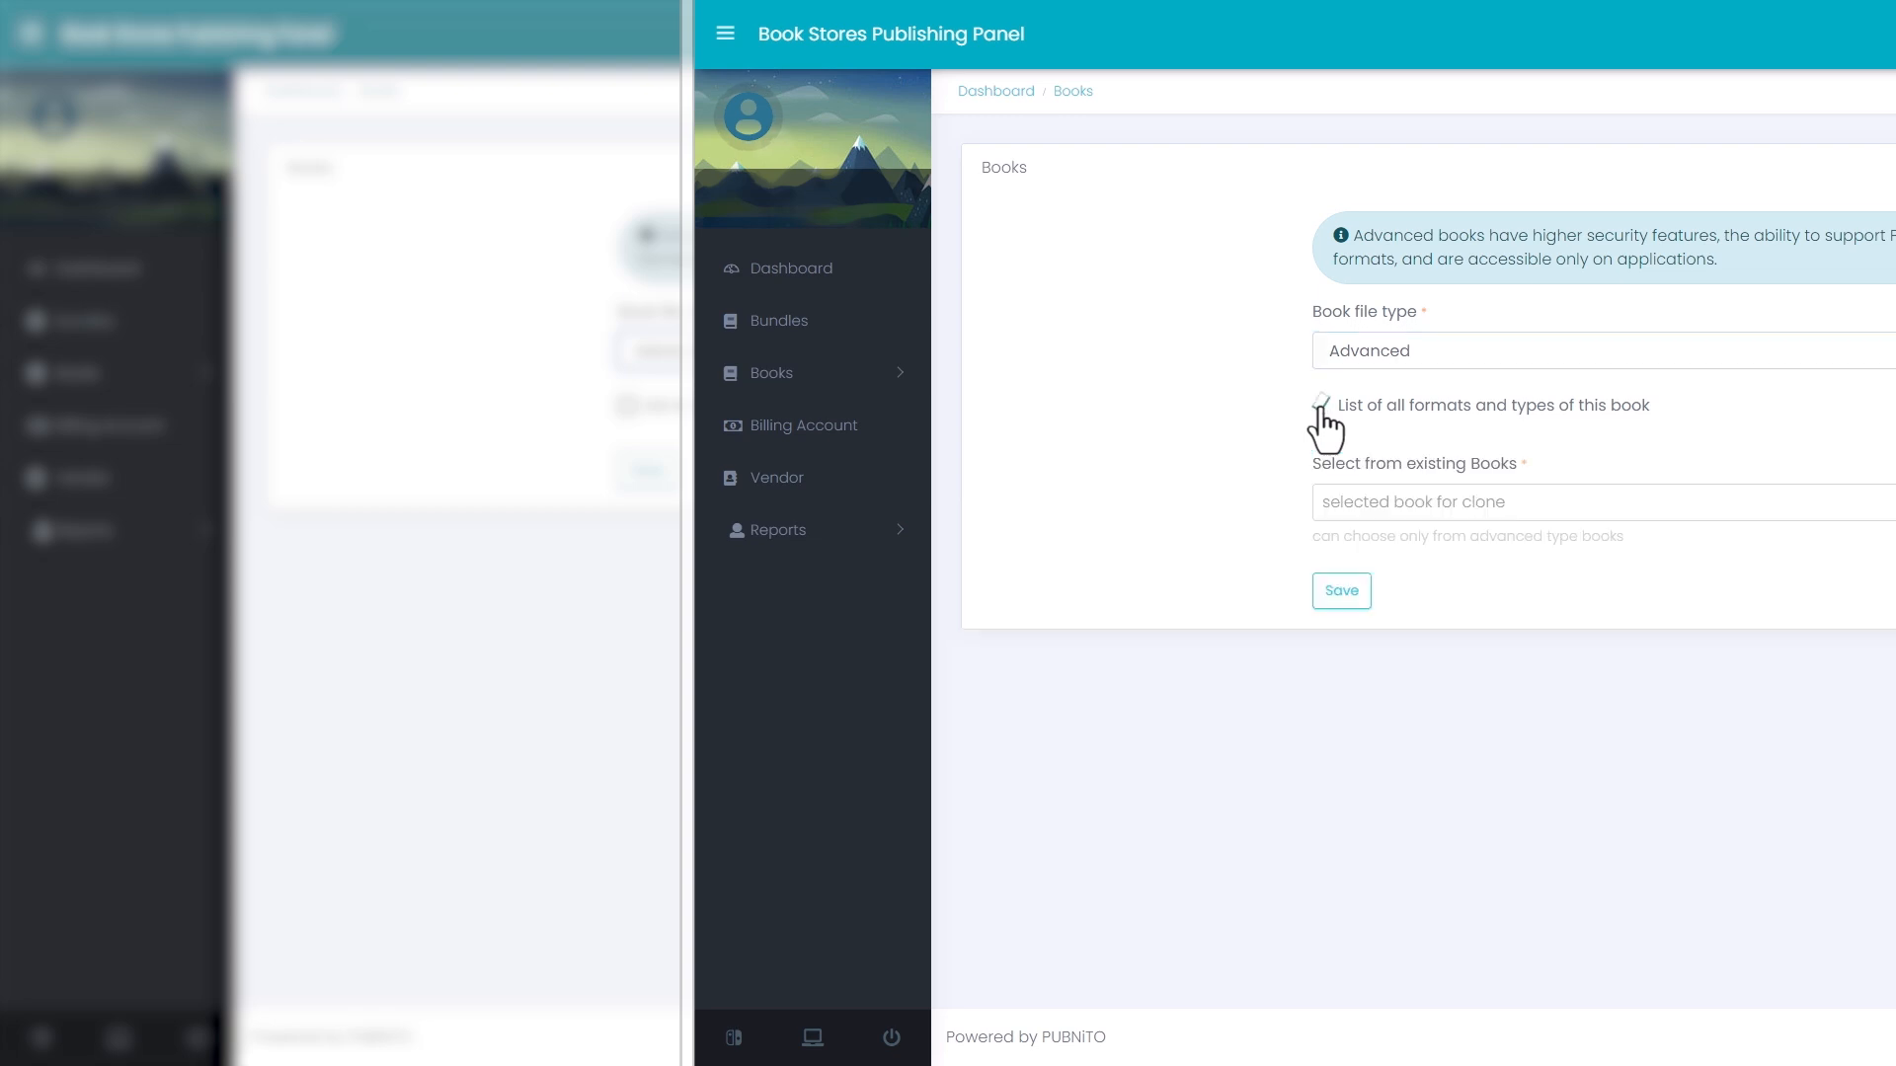
left_click(1635, 502)
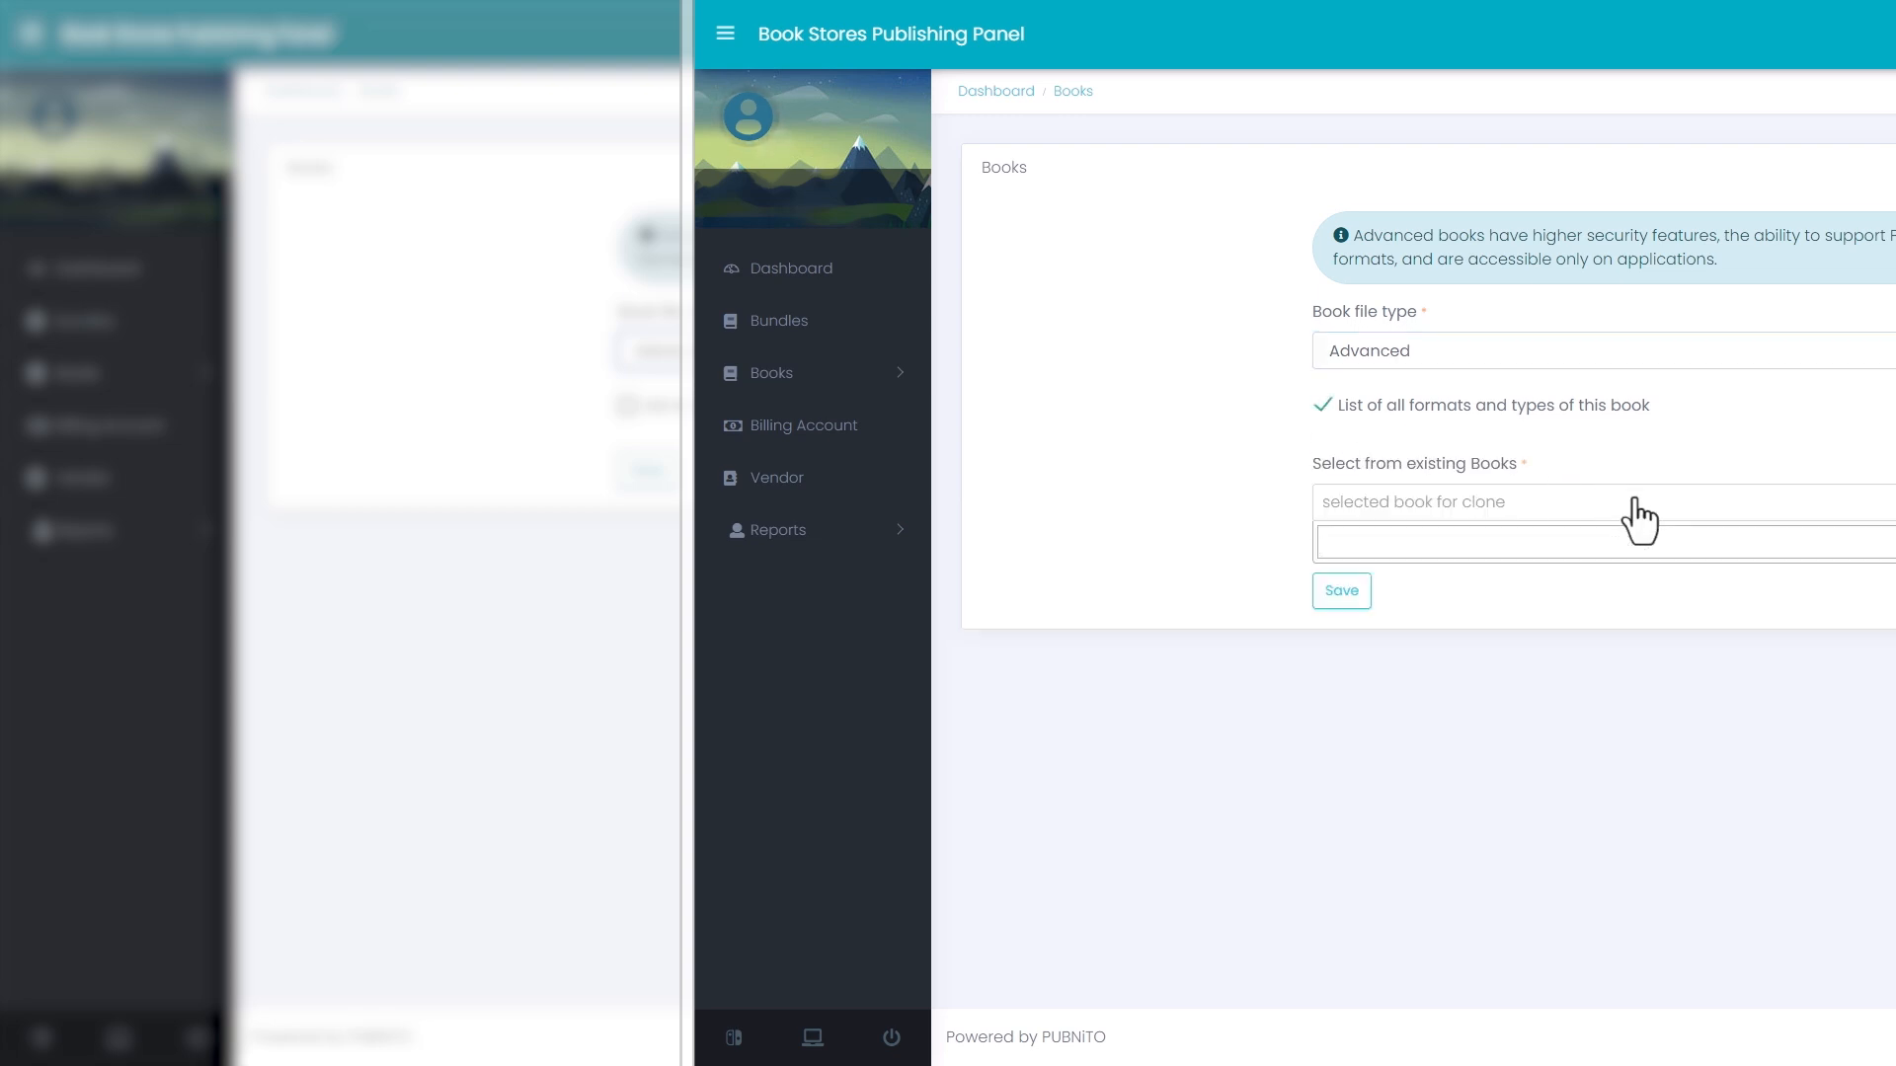
type("Sample")
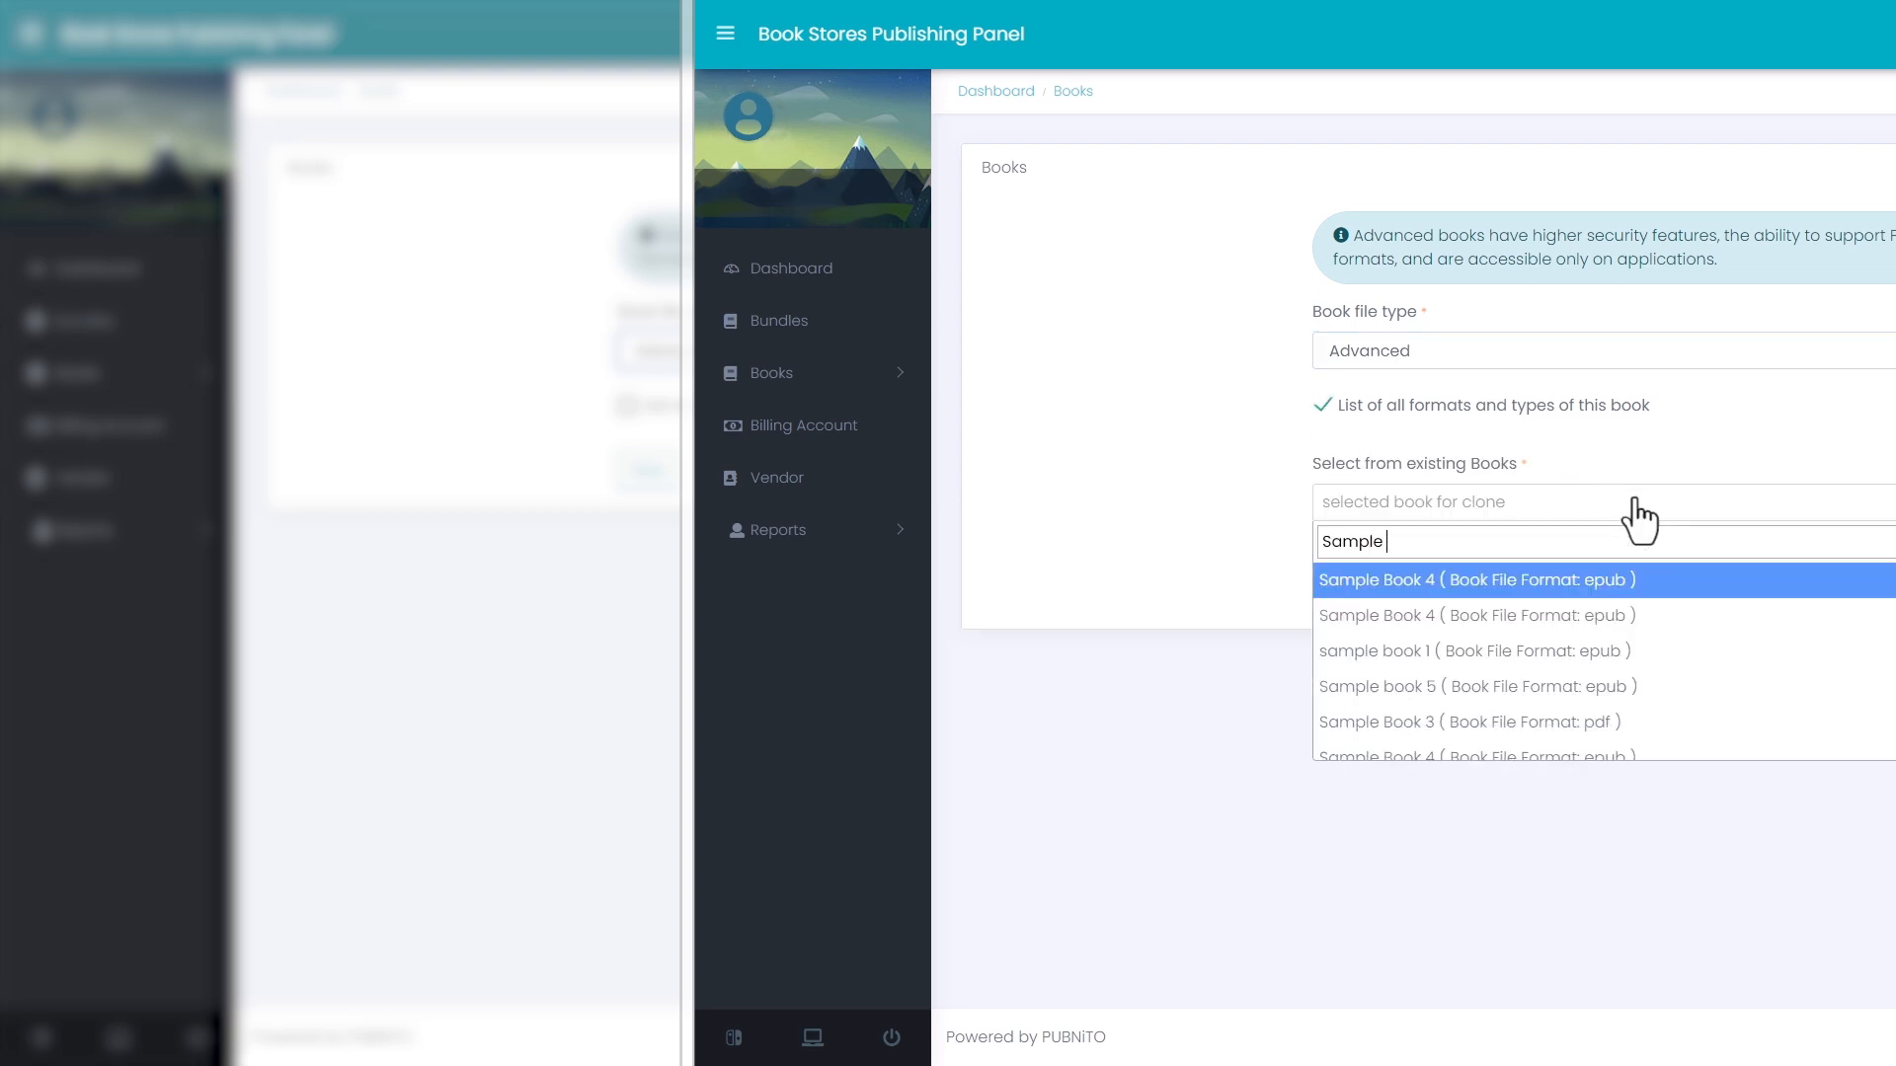
type(" Book 4")
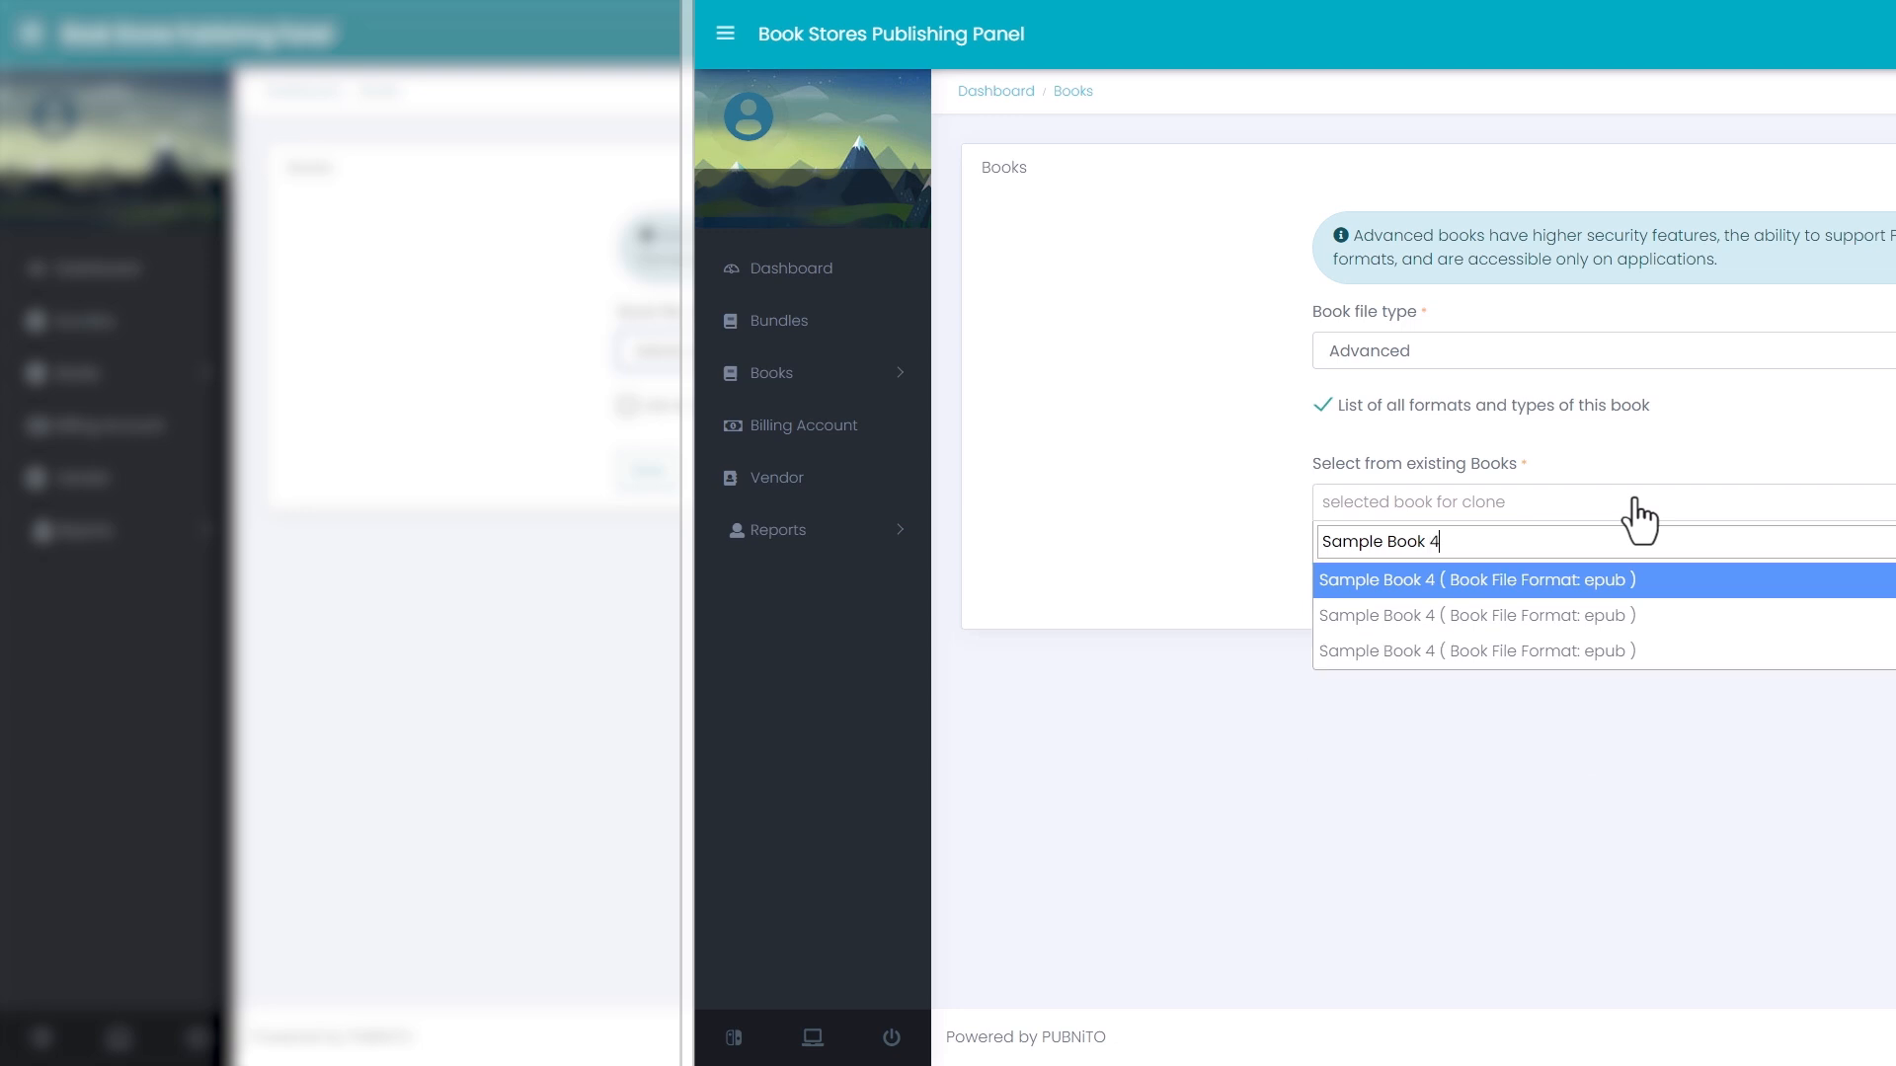
left_click(1621, 583)
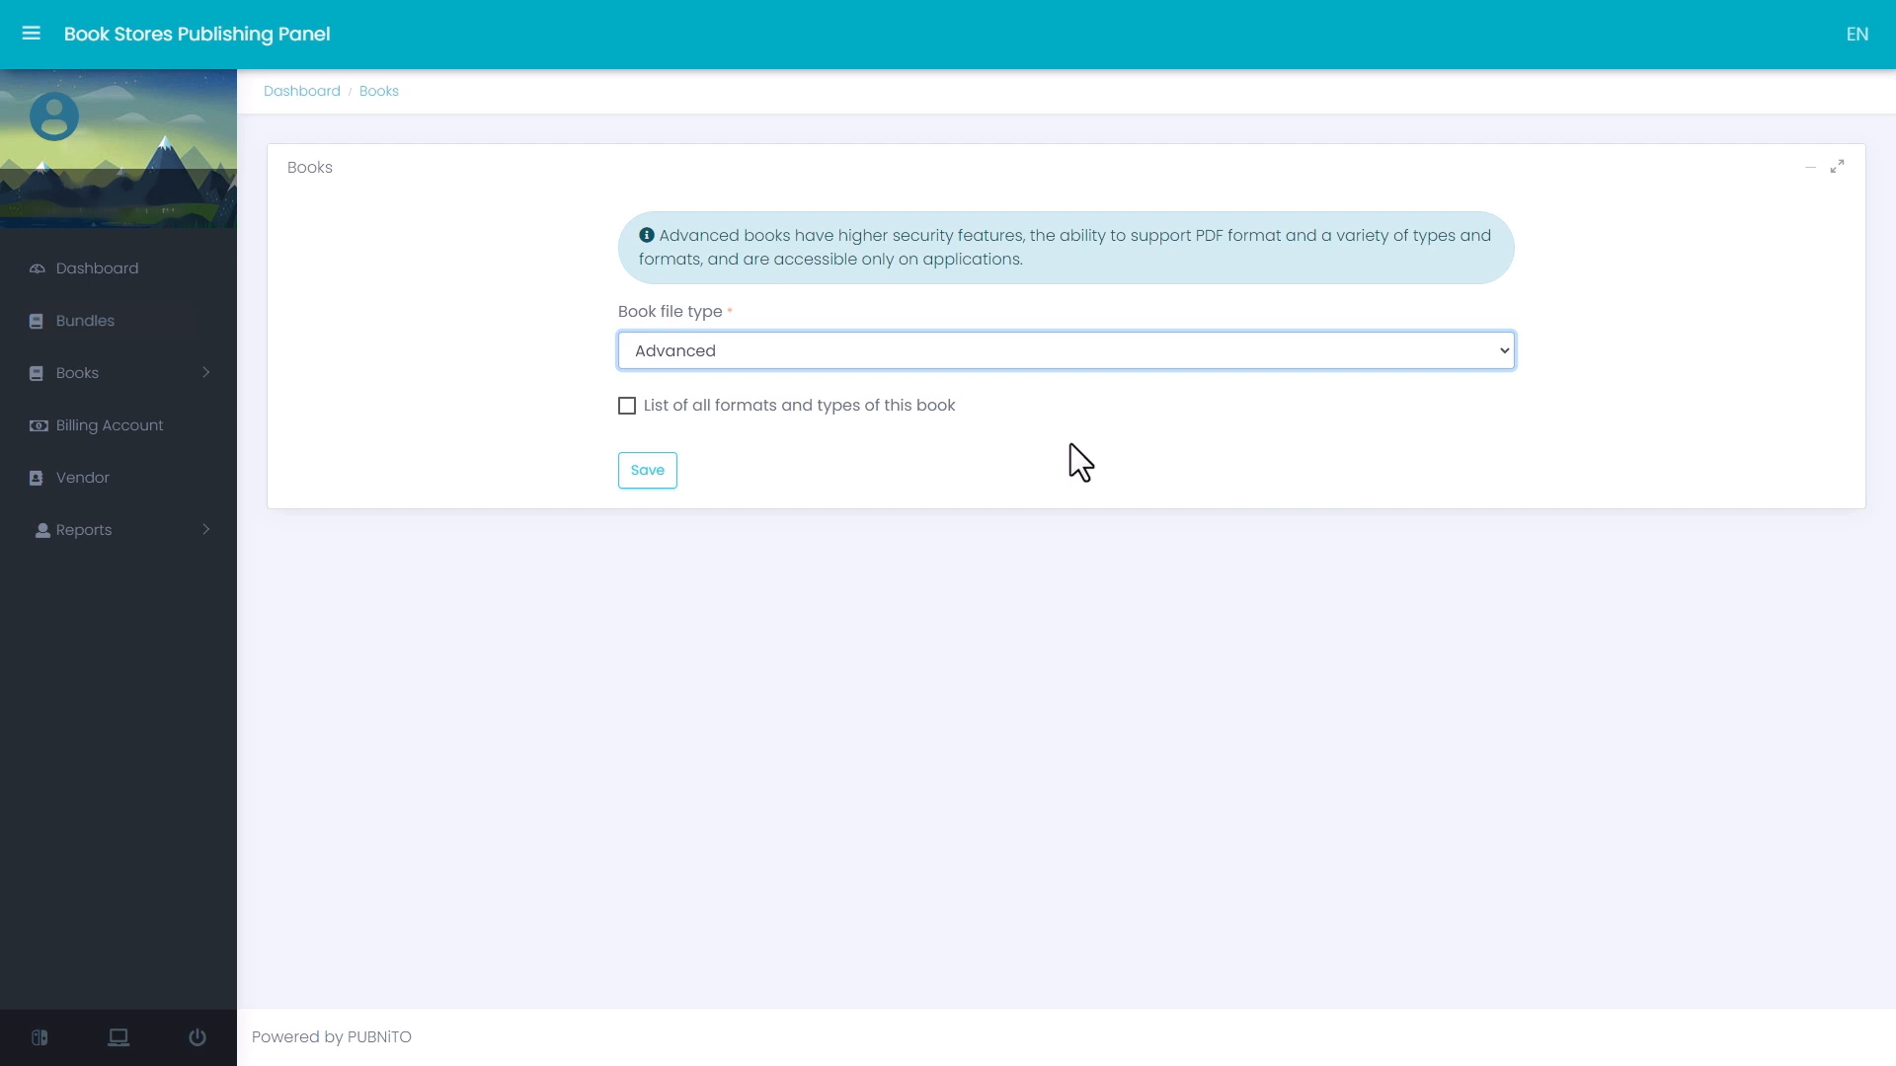
- Save the chosen file type and set the Book File Format in the new book's metadata to epub
left_click(647, 470)
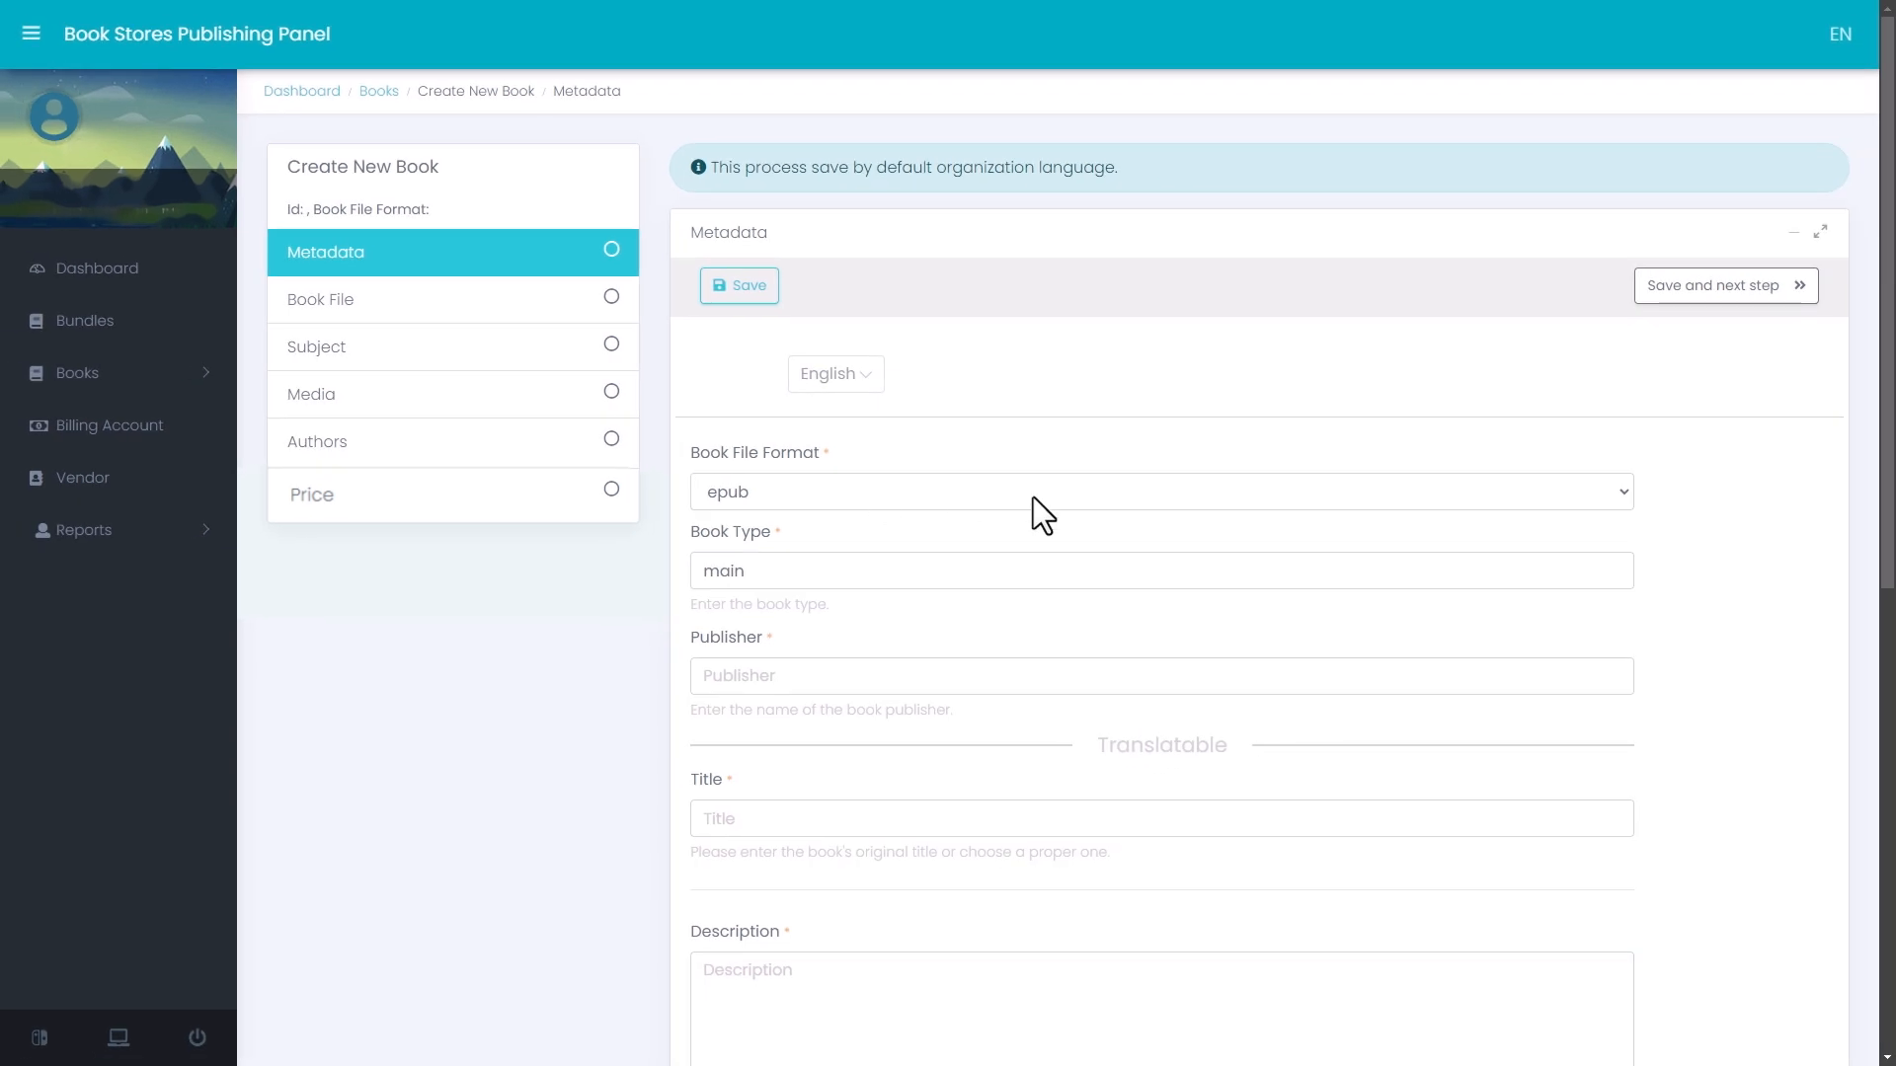
left_click(1117, 494)
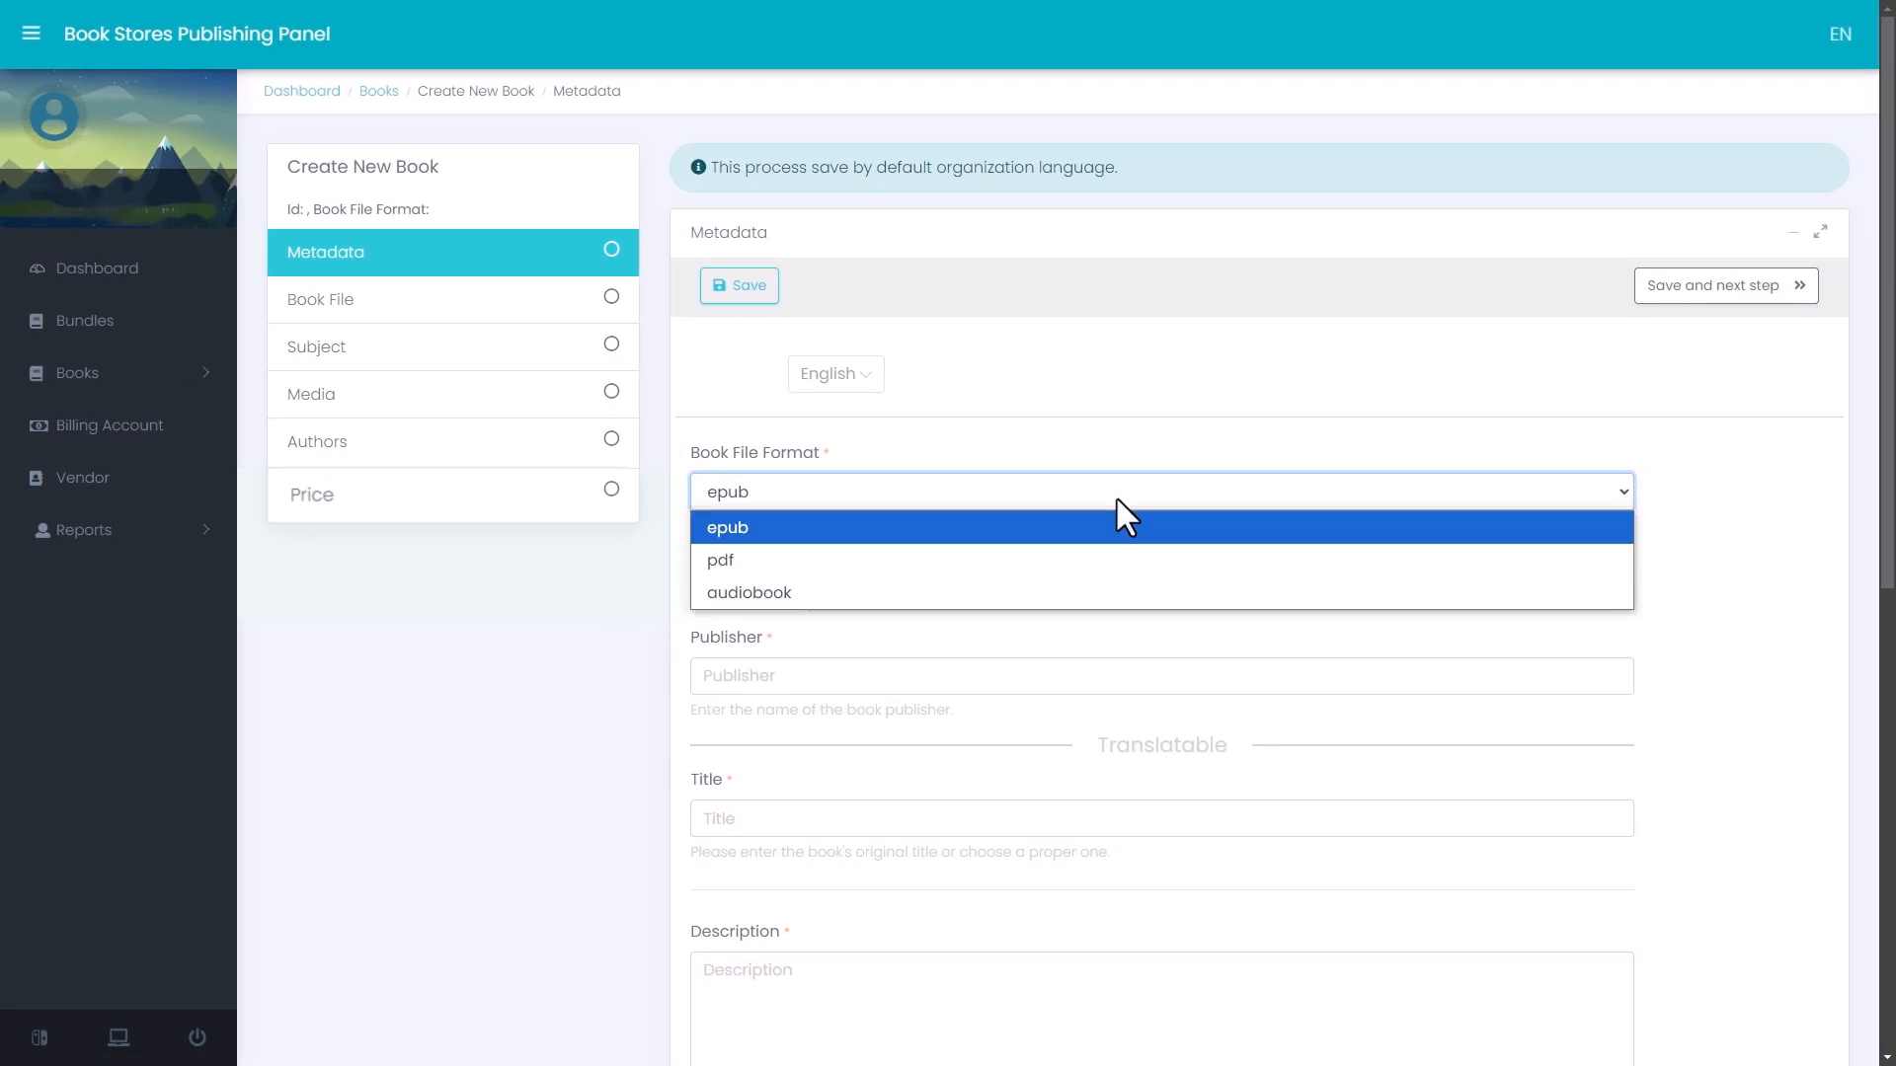
left_click(1098, 531)
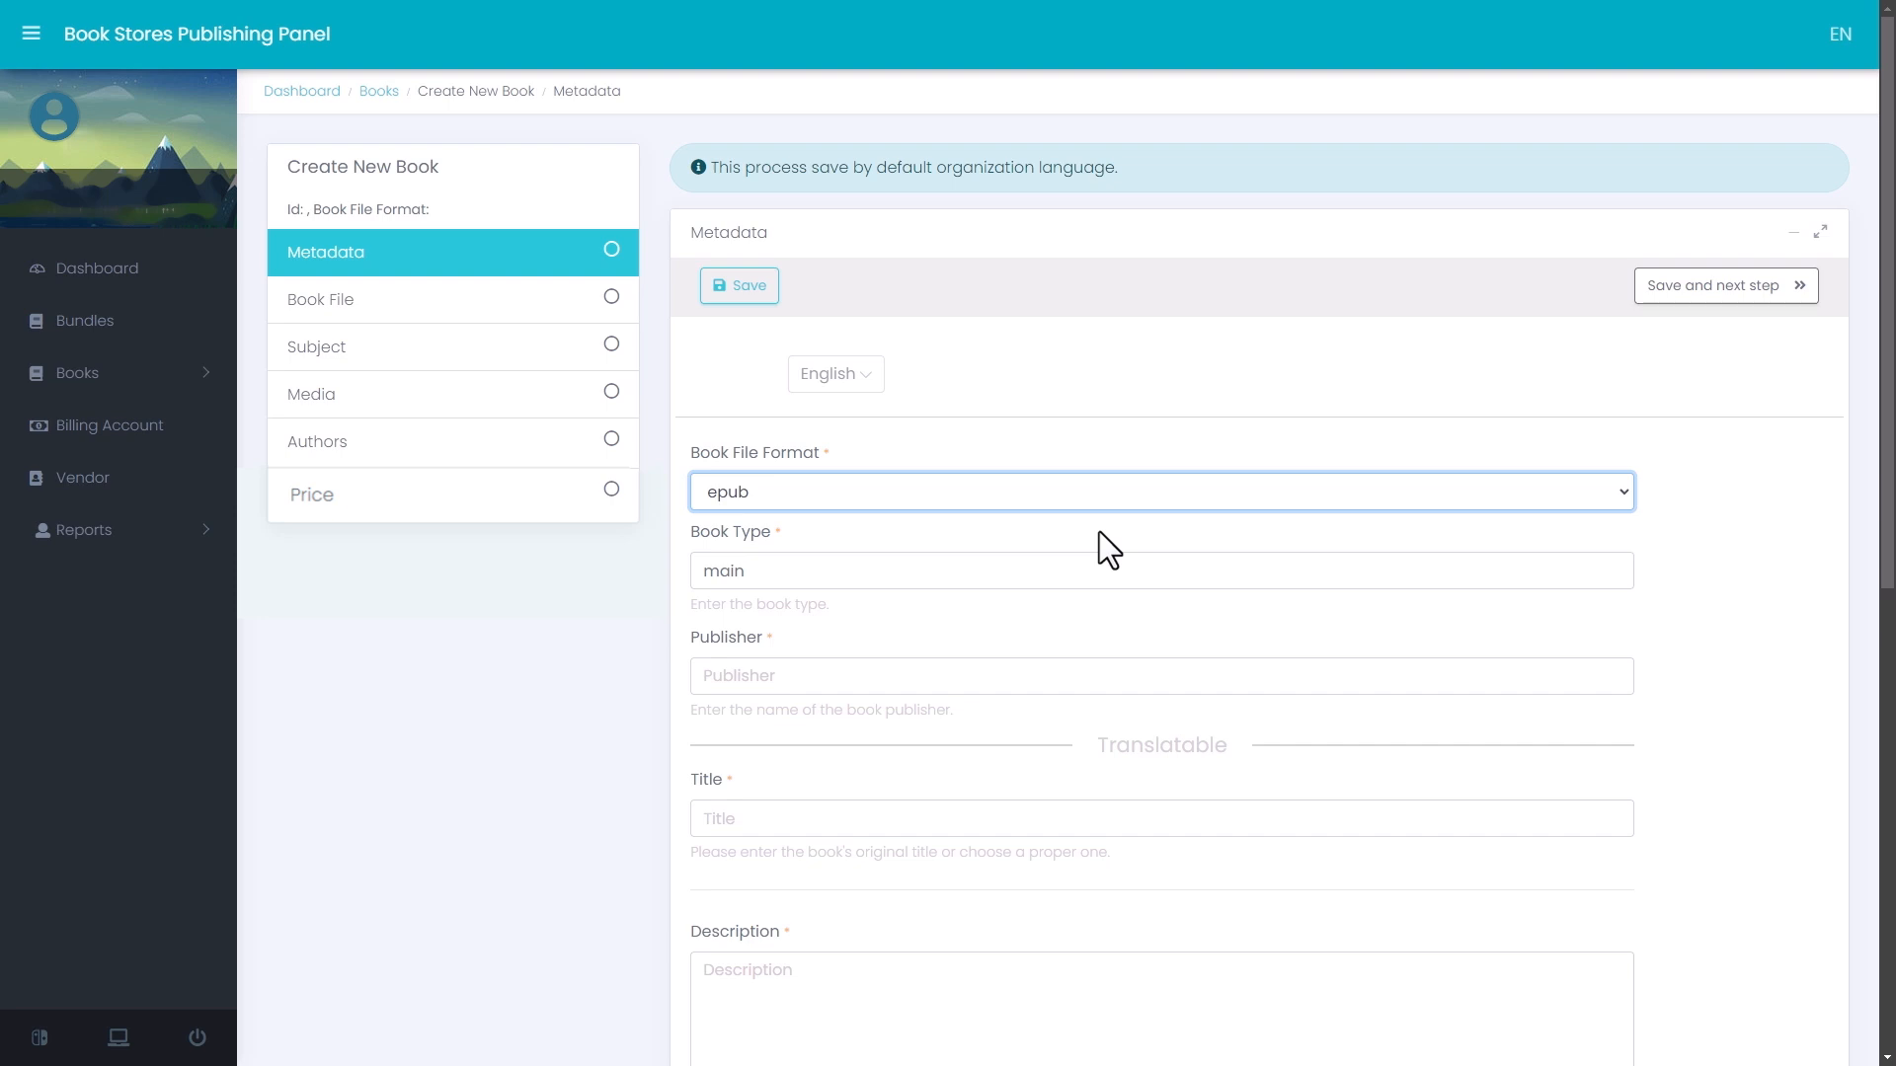
- Set the Book Type to "Interactive" and the Publisher to "Sample Publisher"
left_click(1024, 580)
left_click_drag(1024, 580, 691, 583)
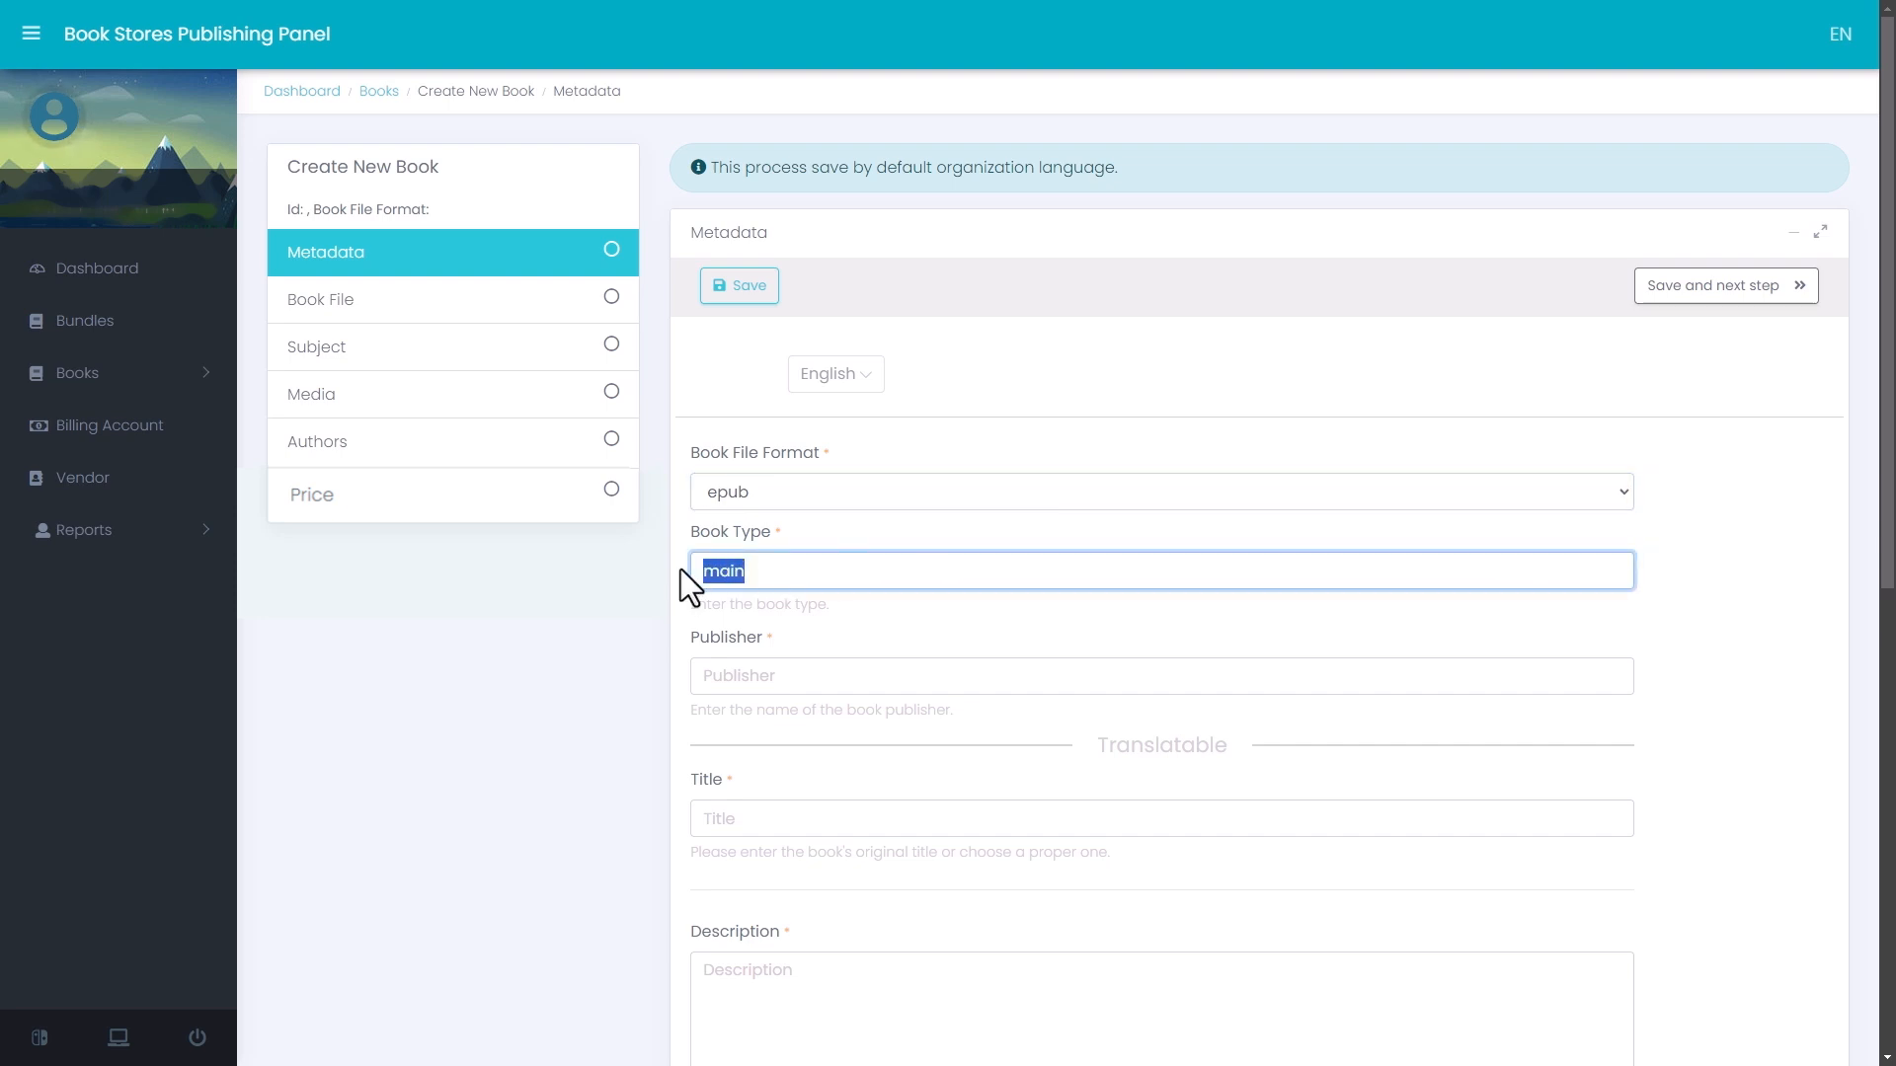
type("Interactive")
left_click(1045, 677)
type("Sample ")
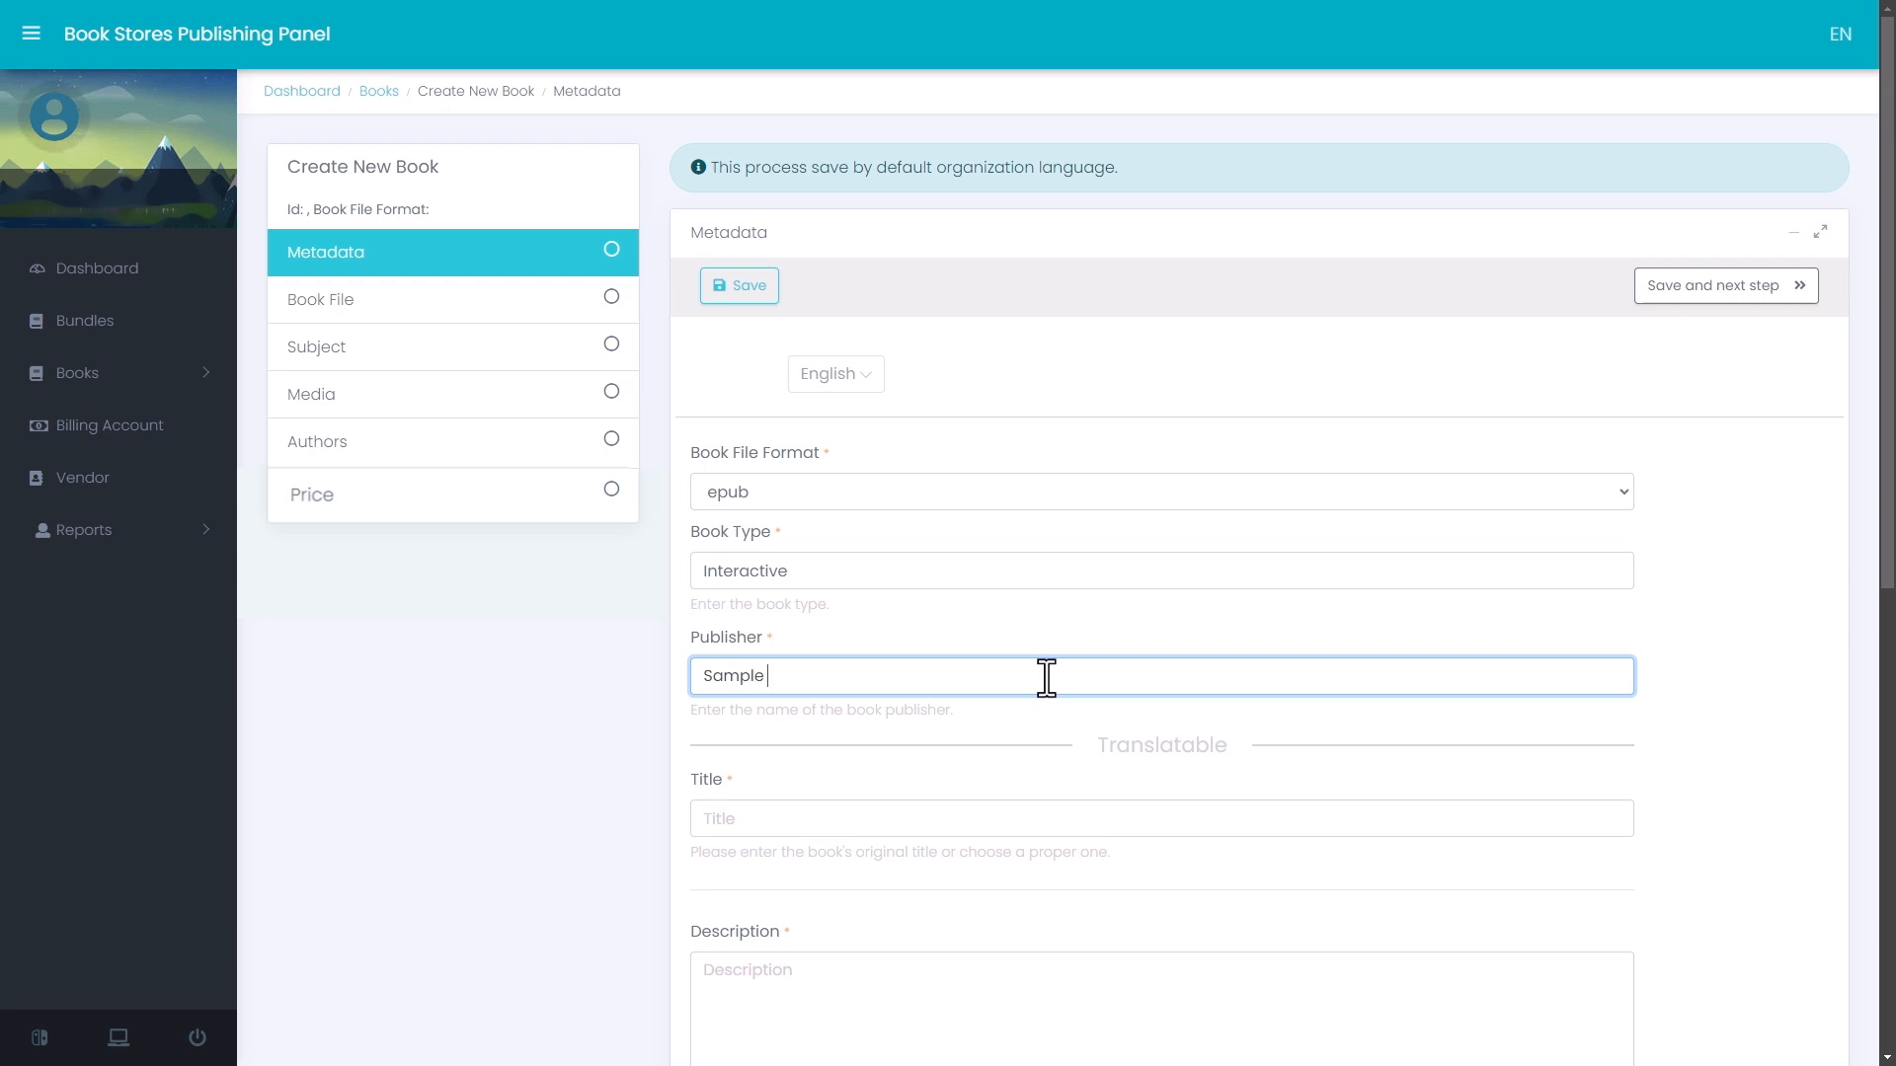
type("Publisher")
- Enter "Sample Book 4" as the title and "This is a sample description" as the description
left_click(1074, 811)
type("Sample Bo")
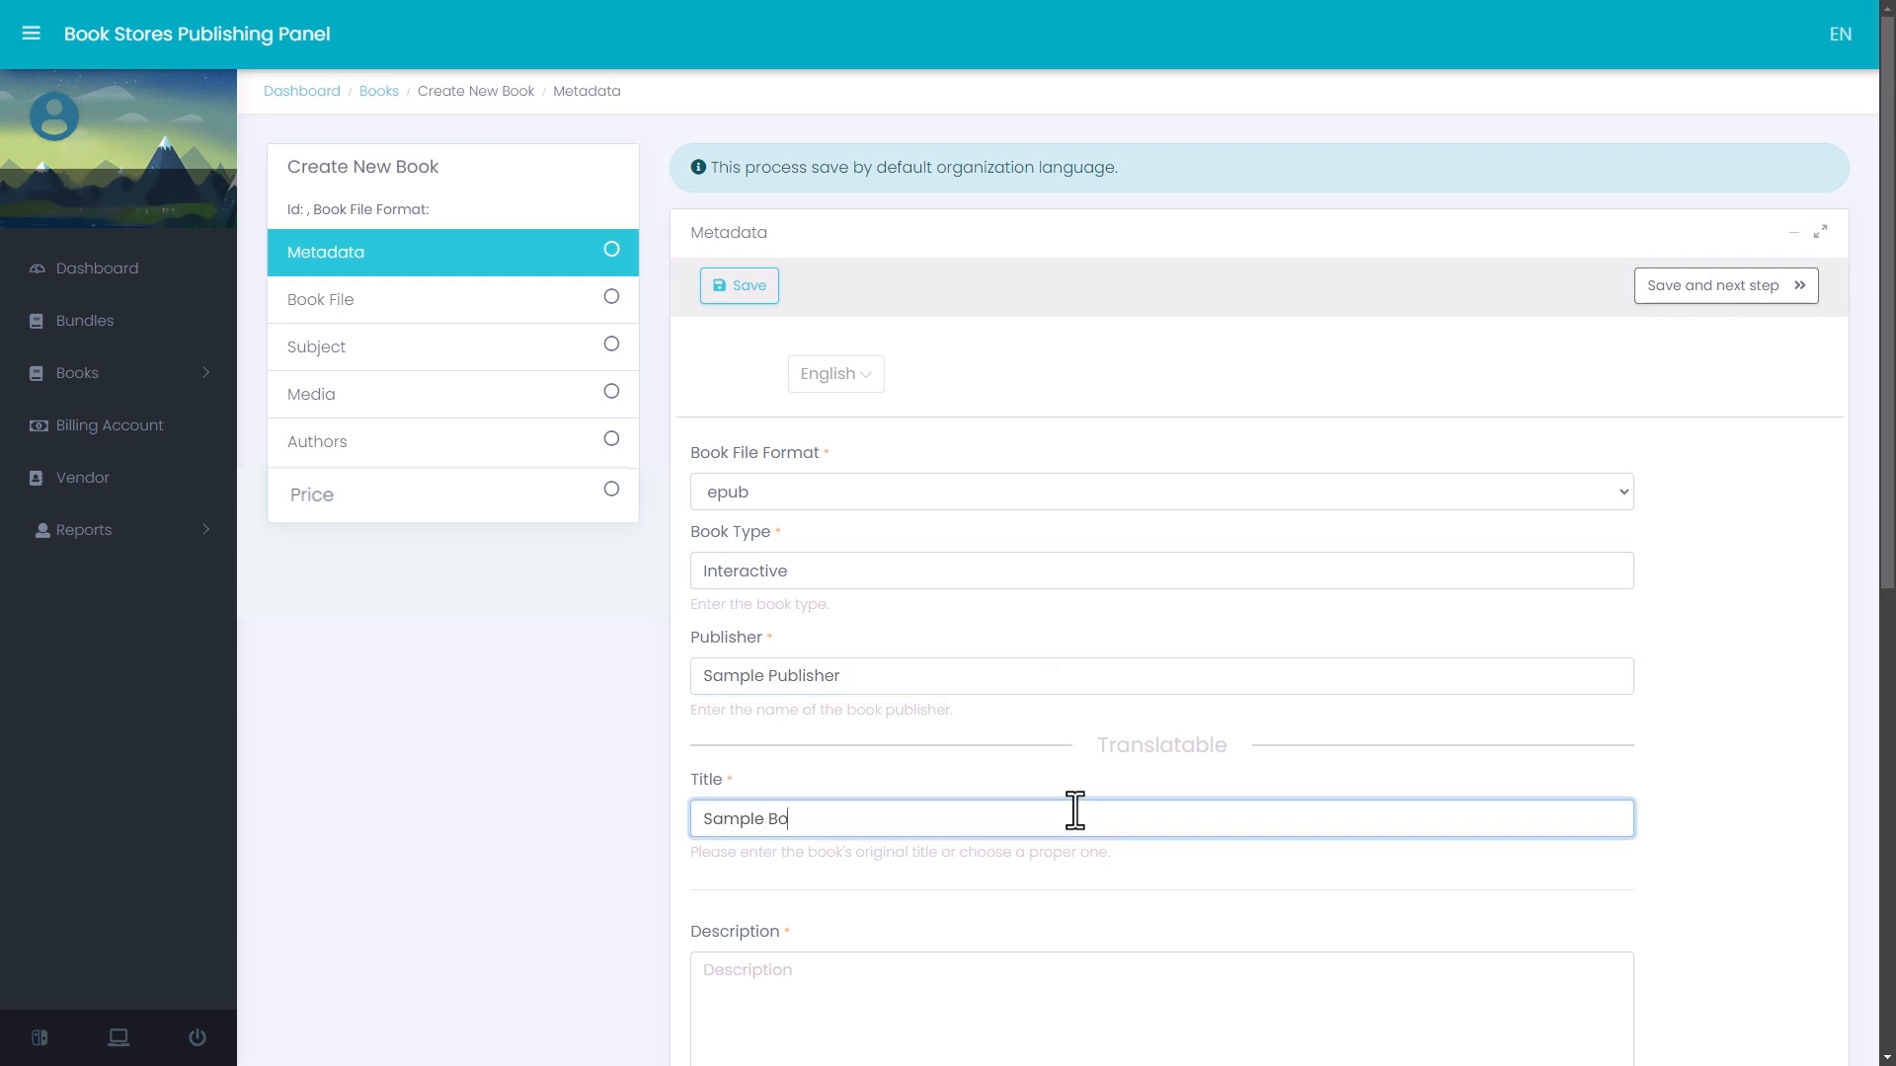
type("ok 4")
scroll(1075, 811, "down", 7)
left_click(797, 278)
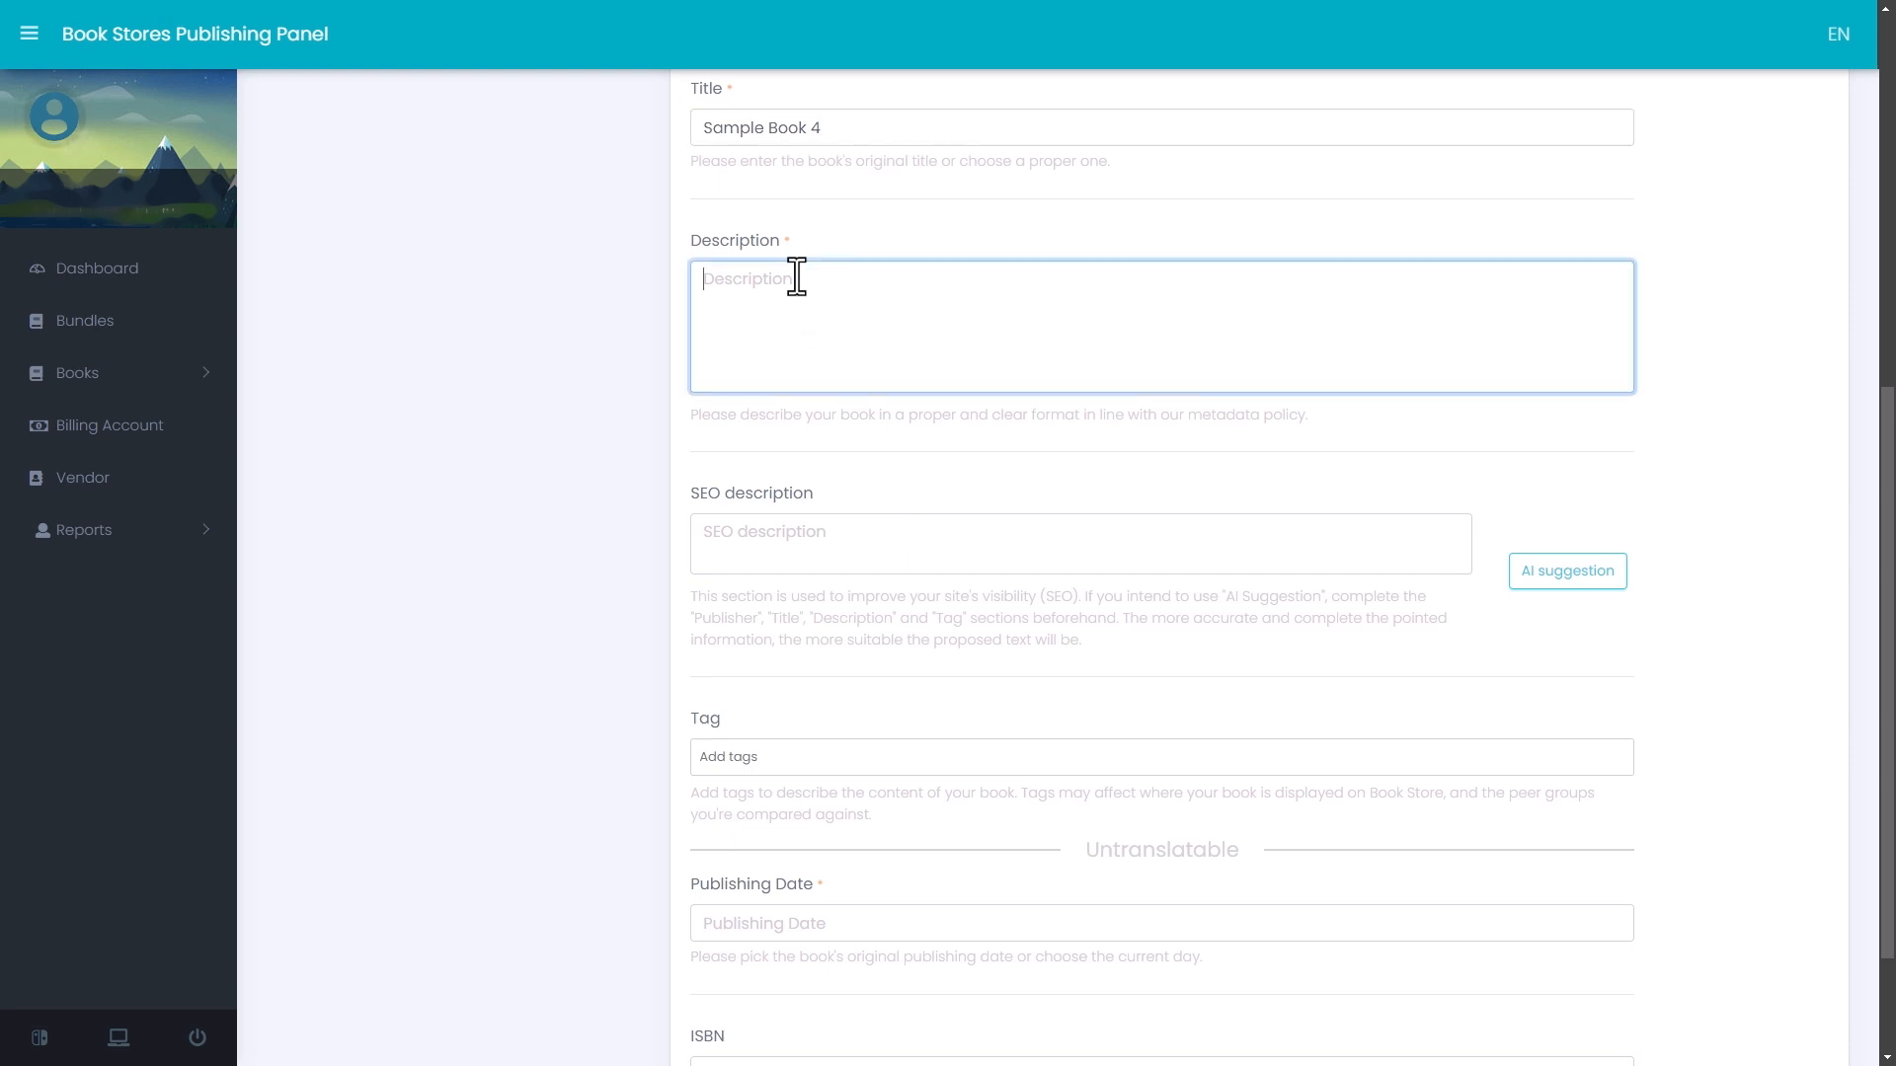
type("This is a sample description")
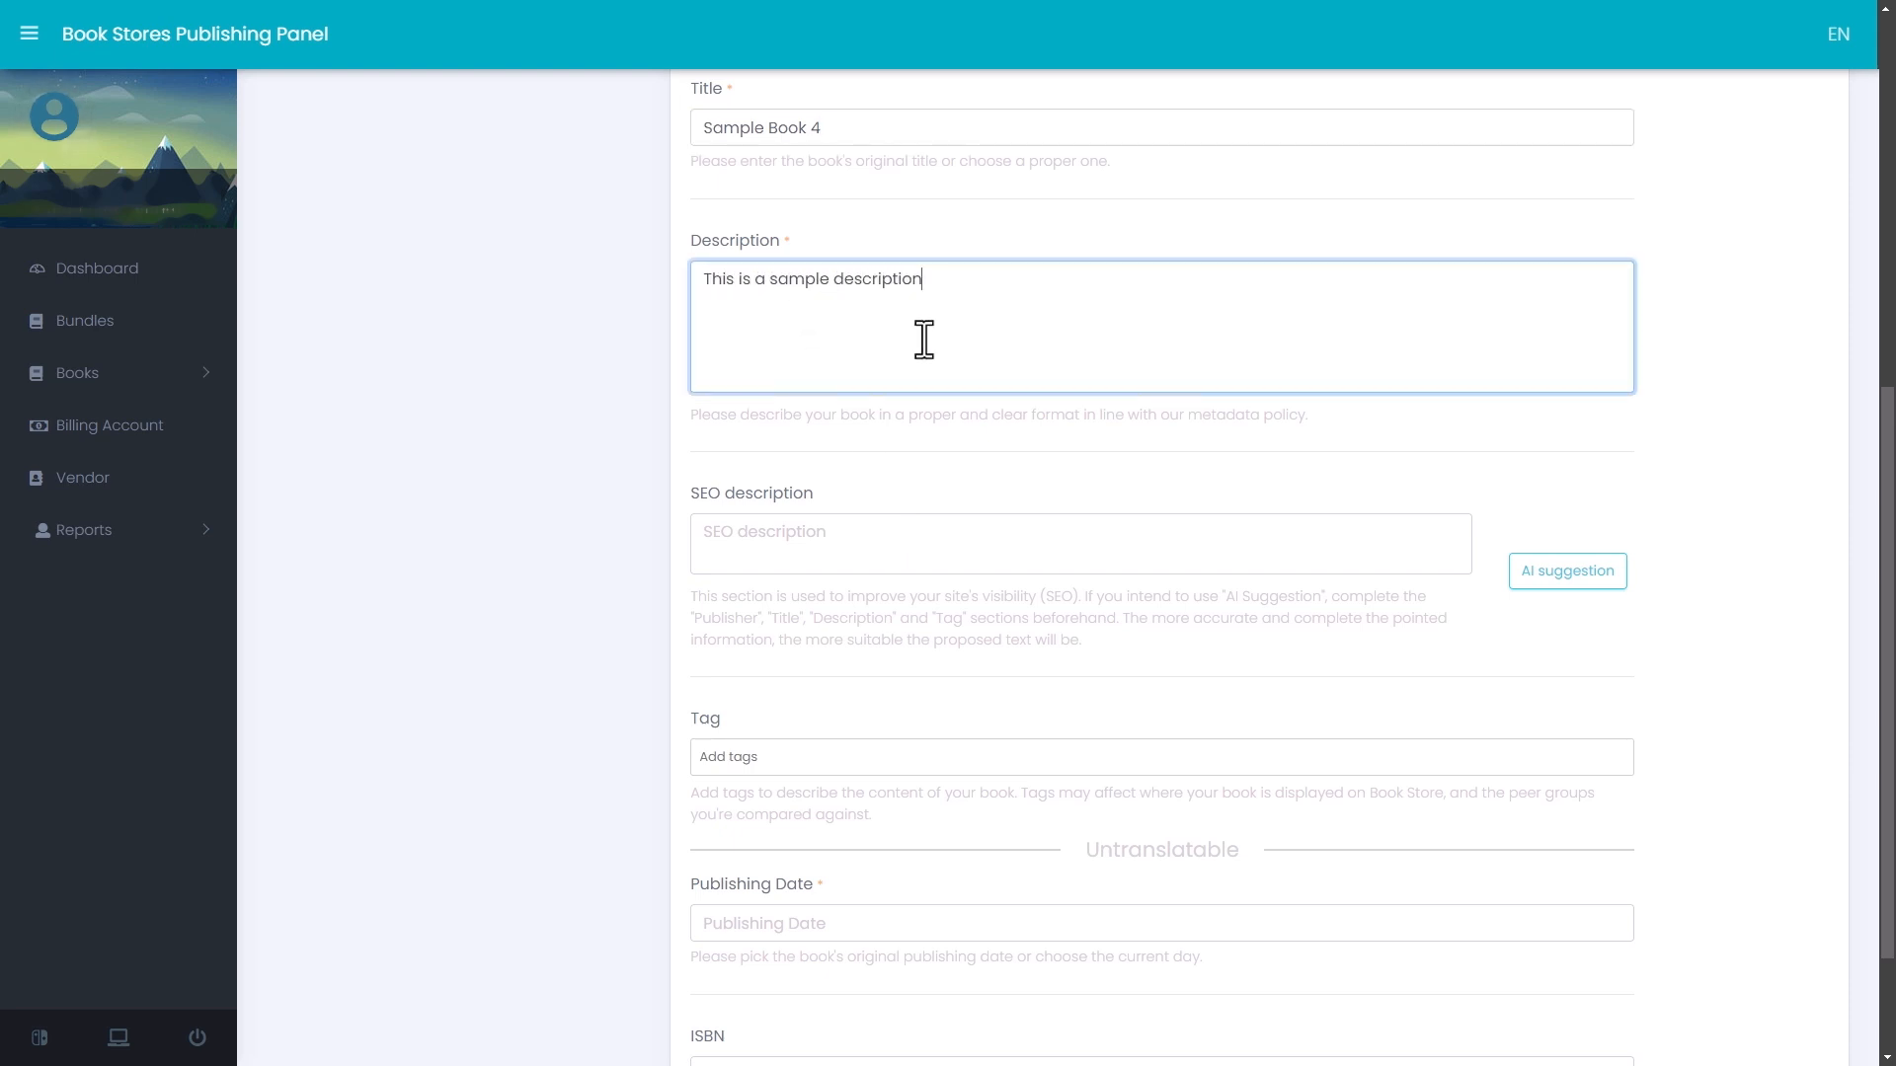
- Generate the SEO description with the AI suggestion and set the Publishing Date to 2024-9-23
left_click(1592, 573)
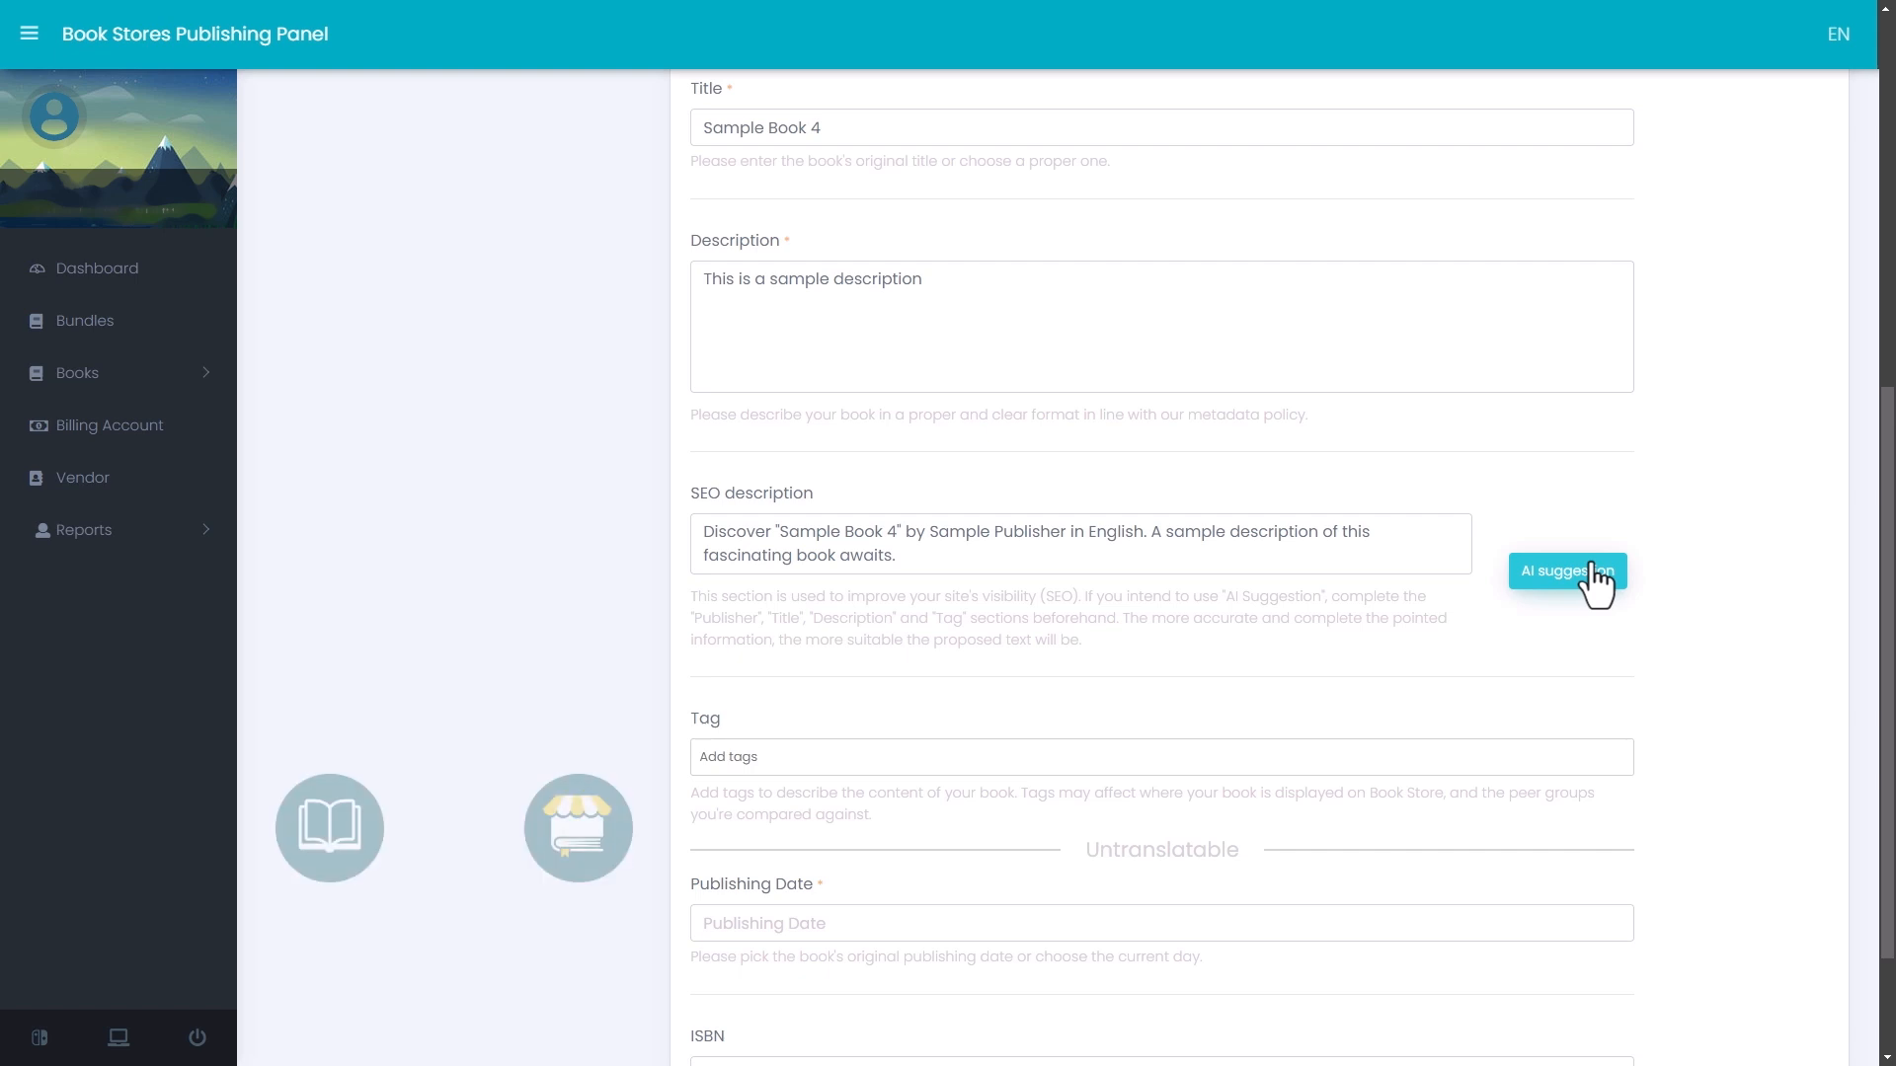
scroll(995, 757, "down", 2)
left_click(995, 757)
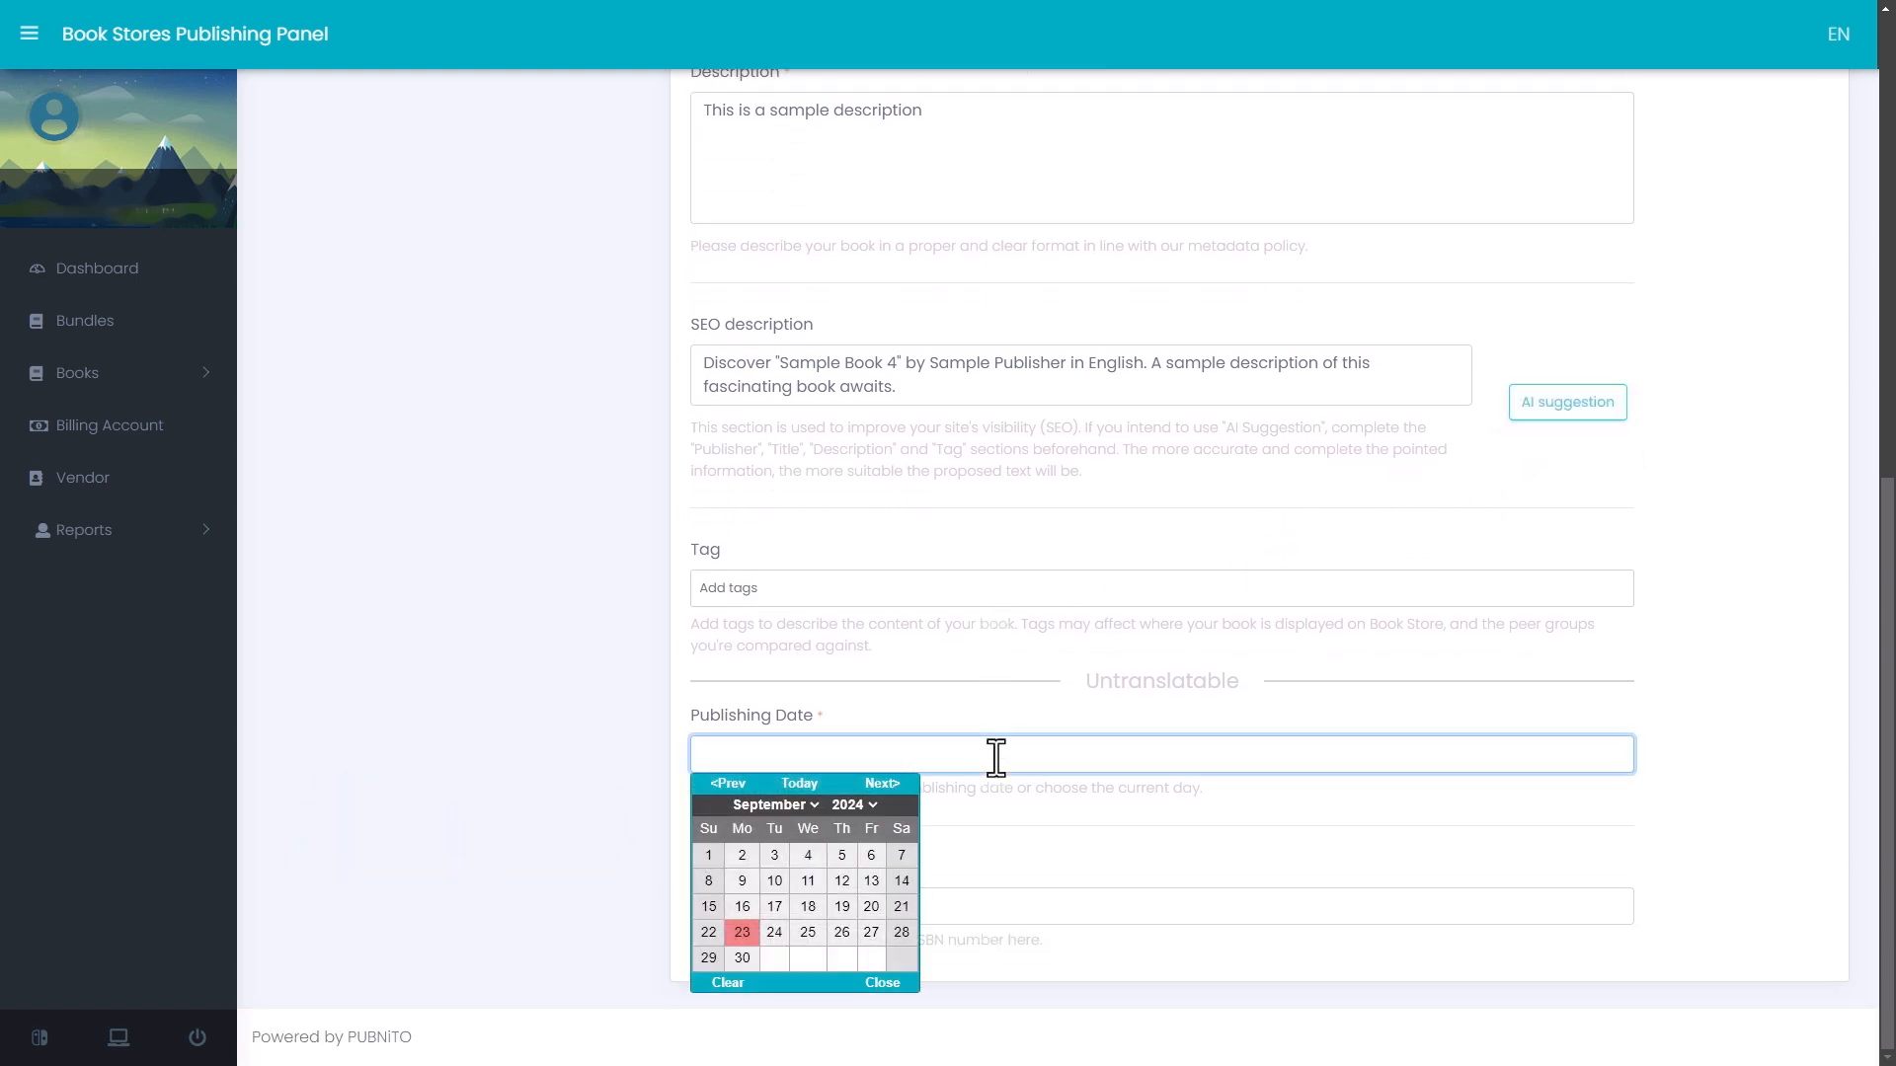
left_click(740, 932)
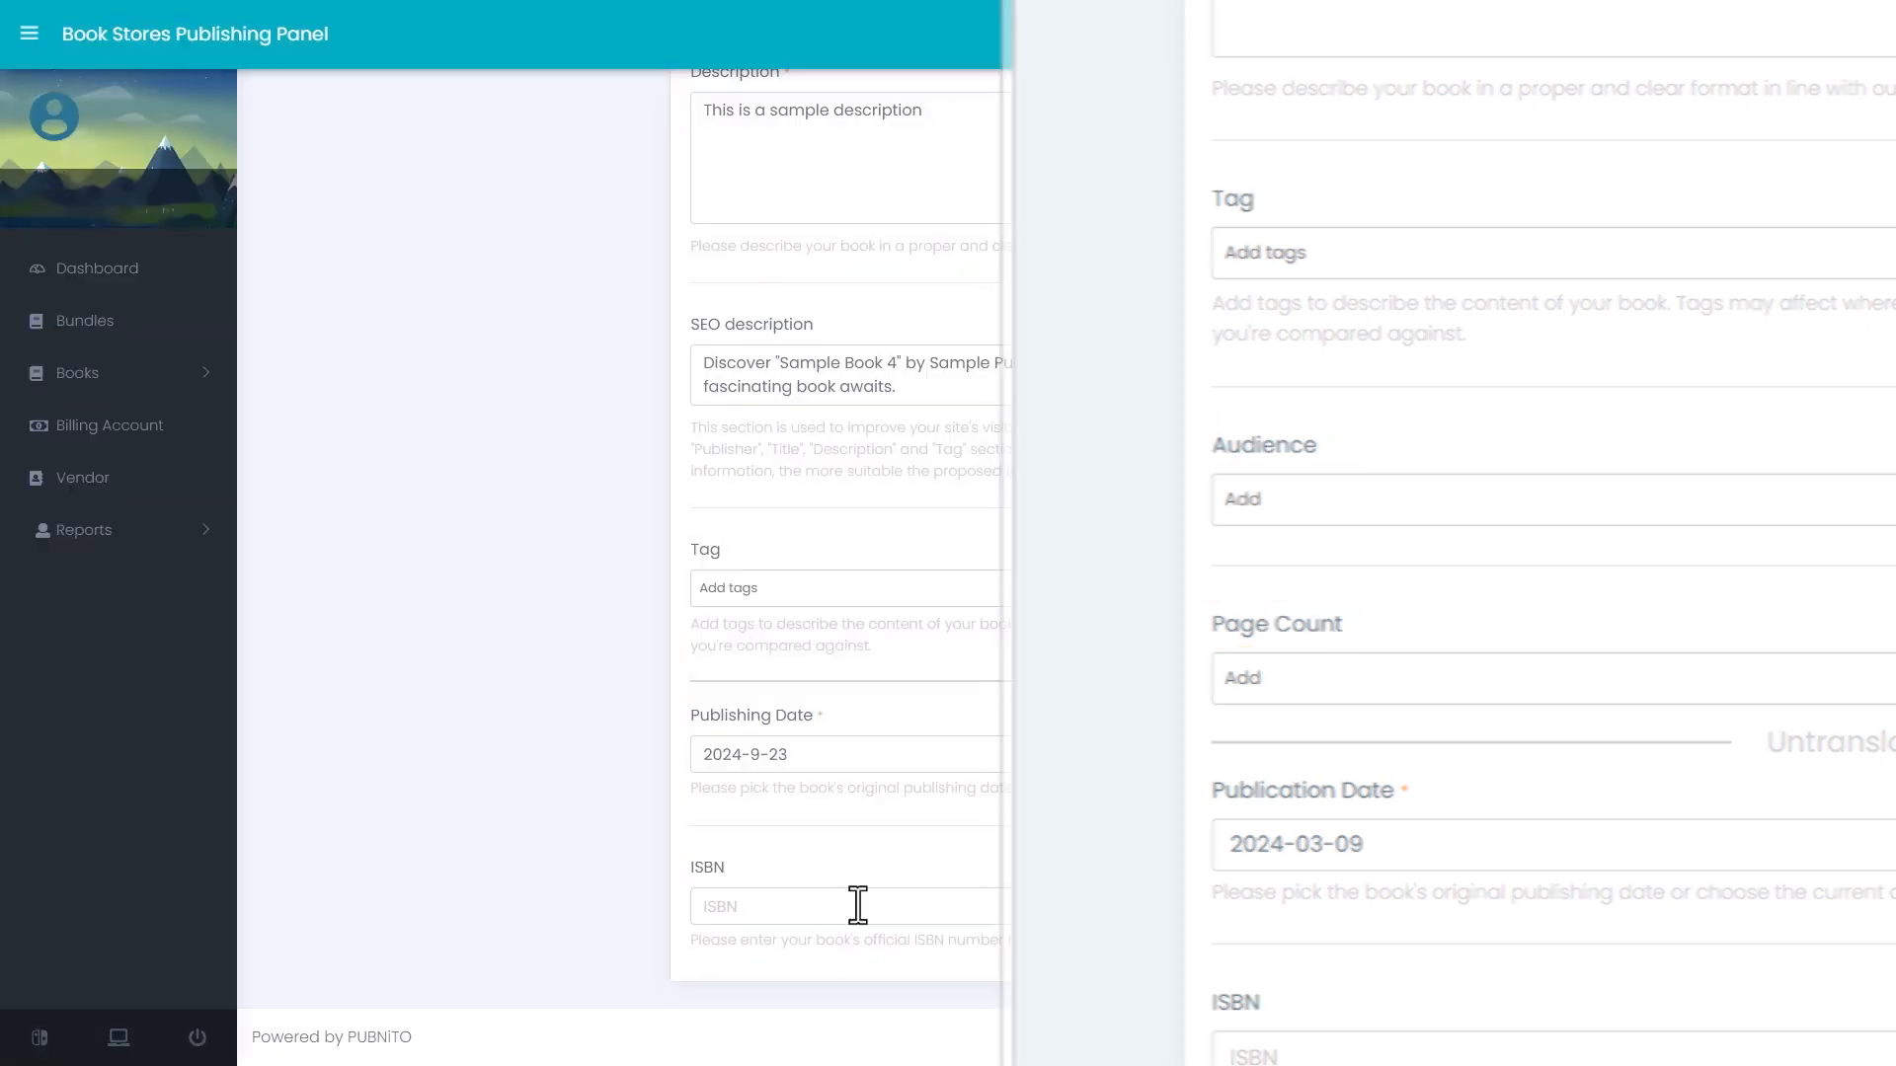
- Save the book's metadata and proceed to the Book File stage
scroll(858, 903, "up", 4)
scroll(858, 903, "up", 4)
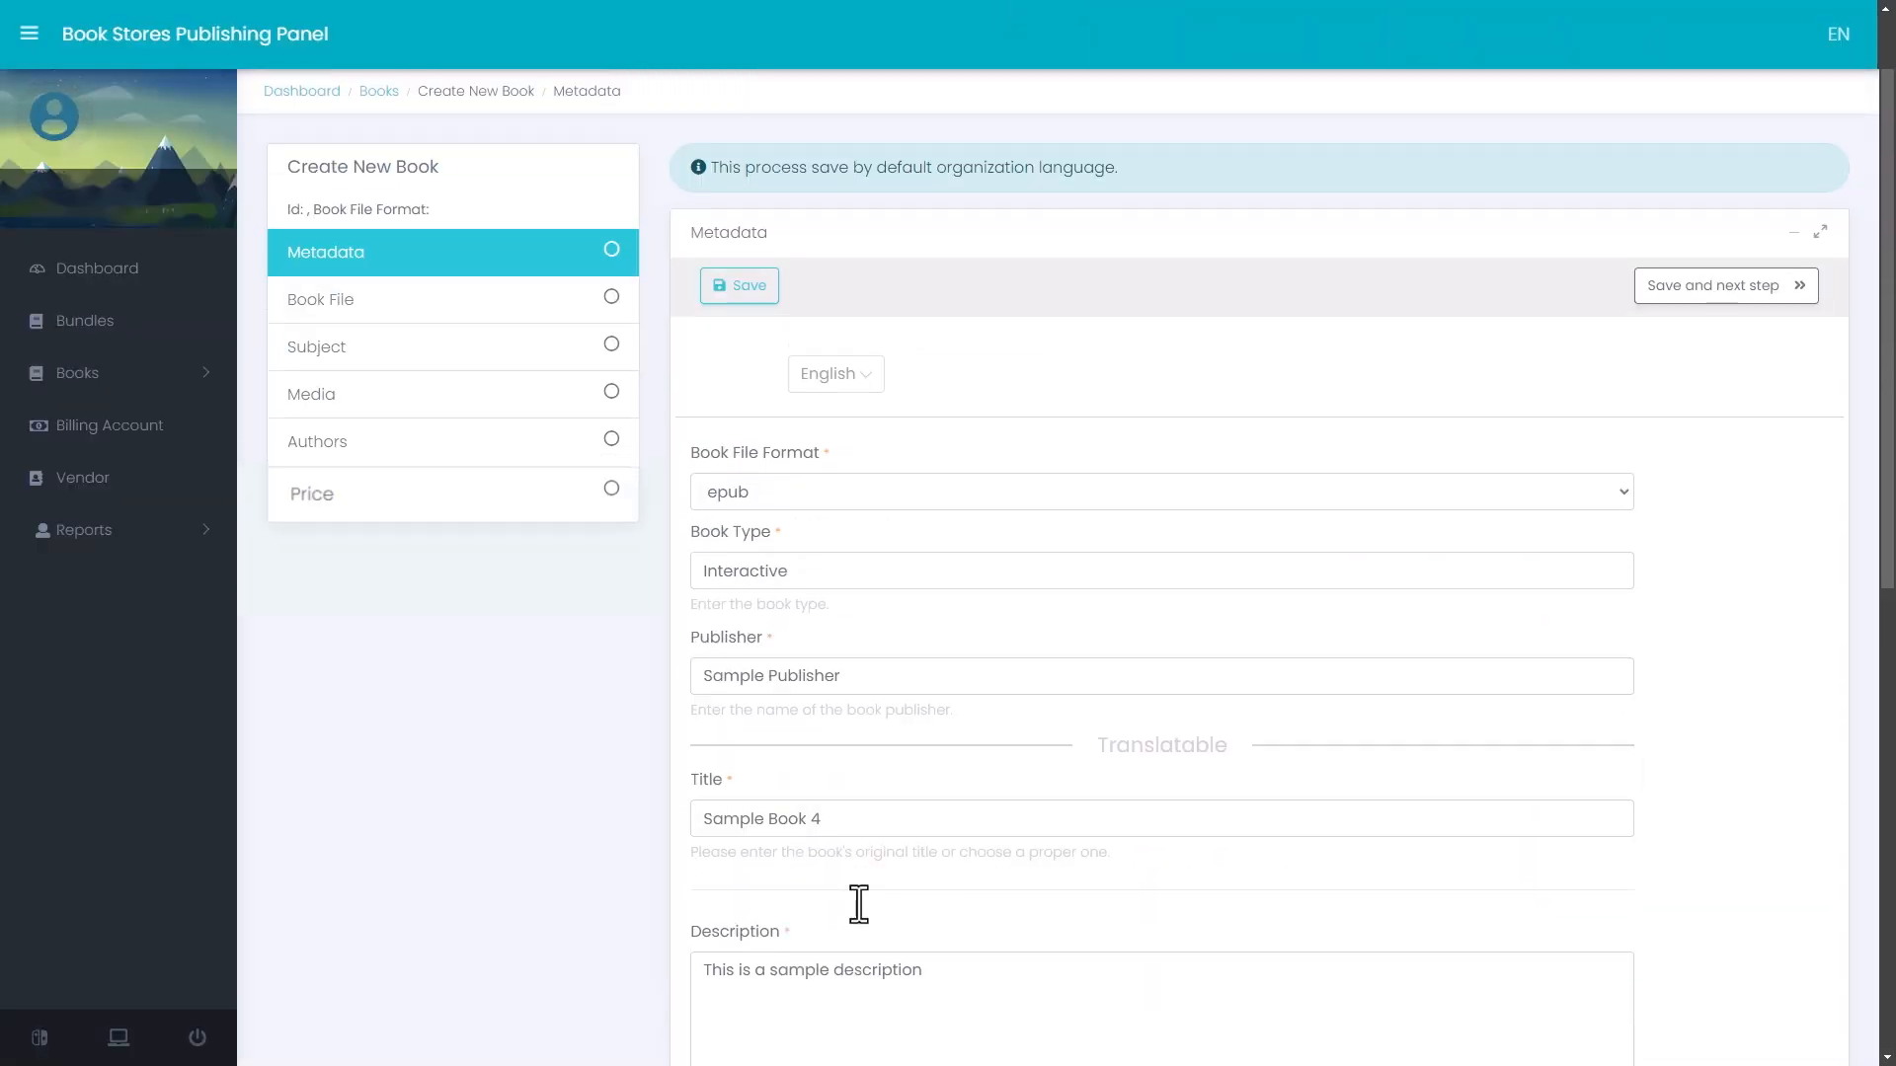
left_click(752, 286)
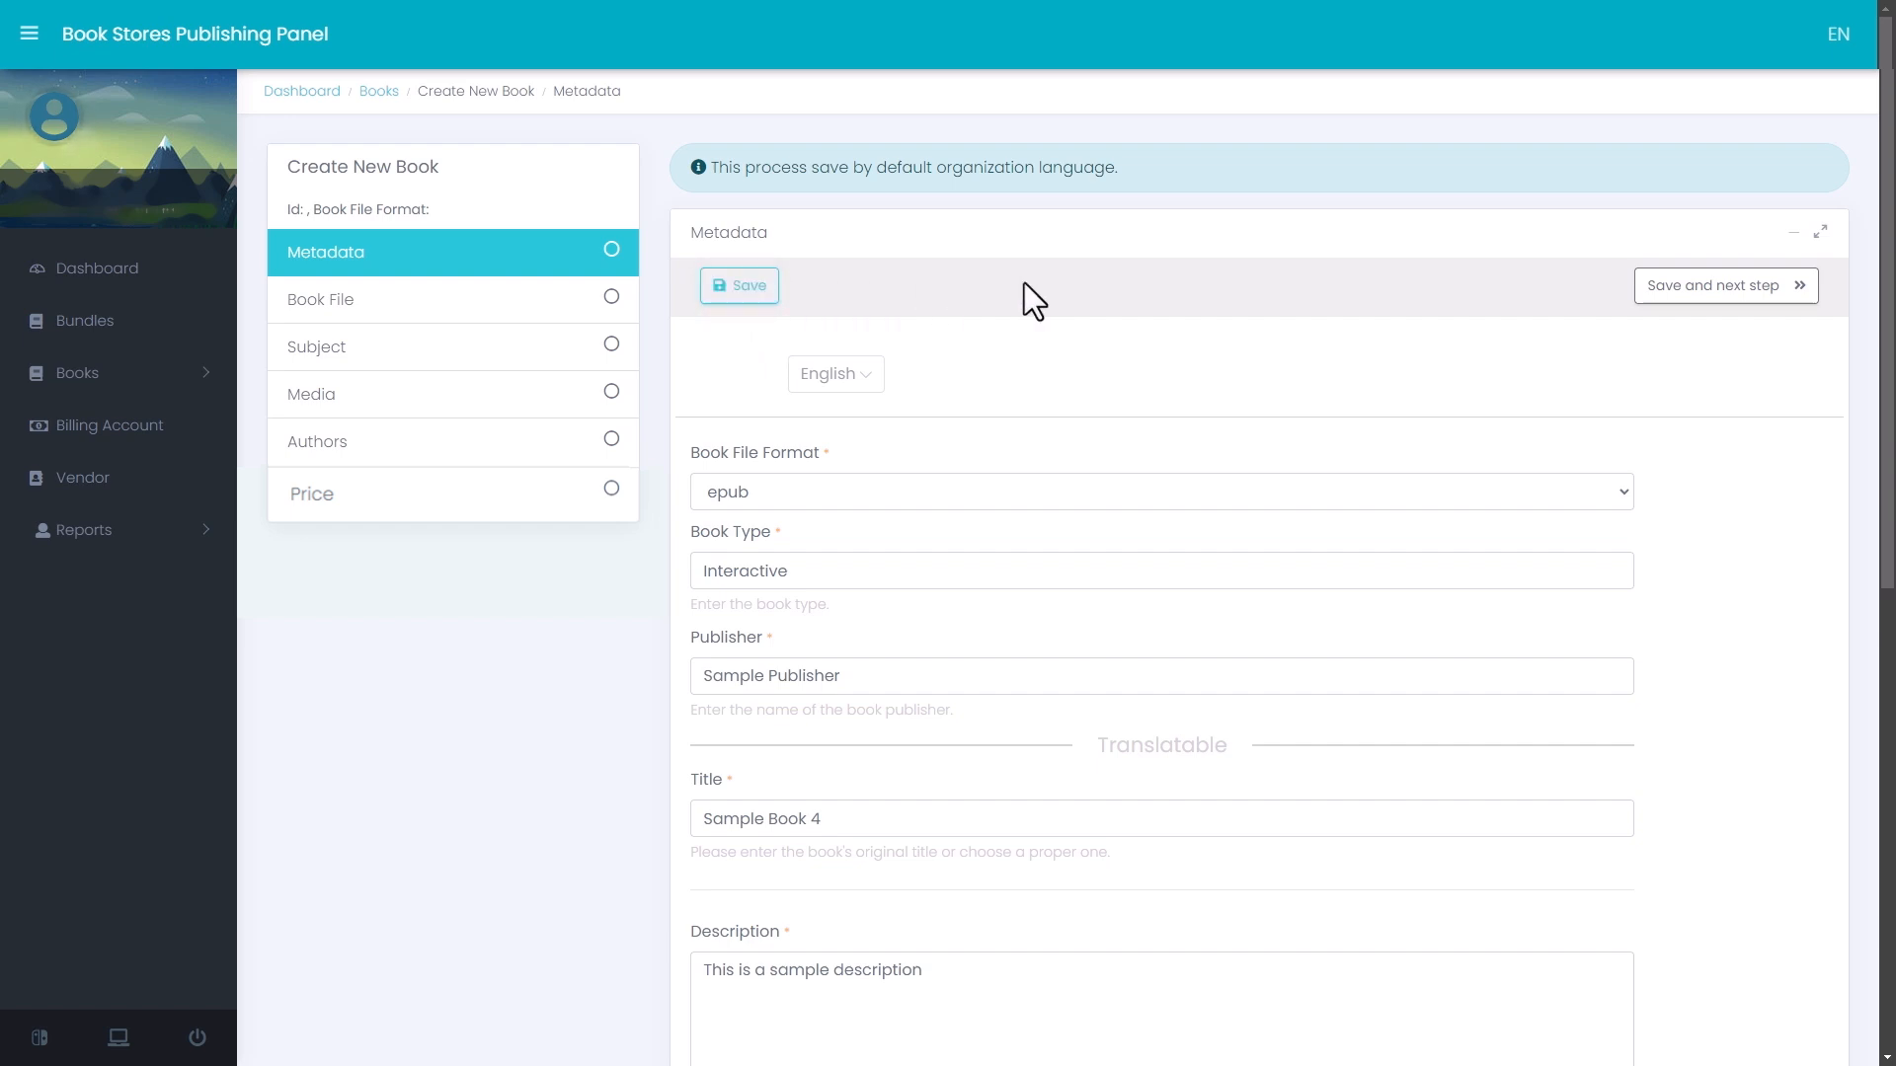
left_click(1728, 296)
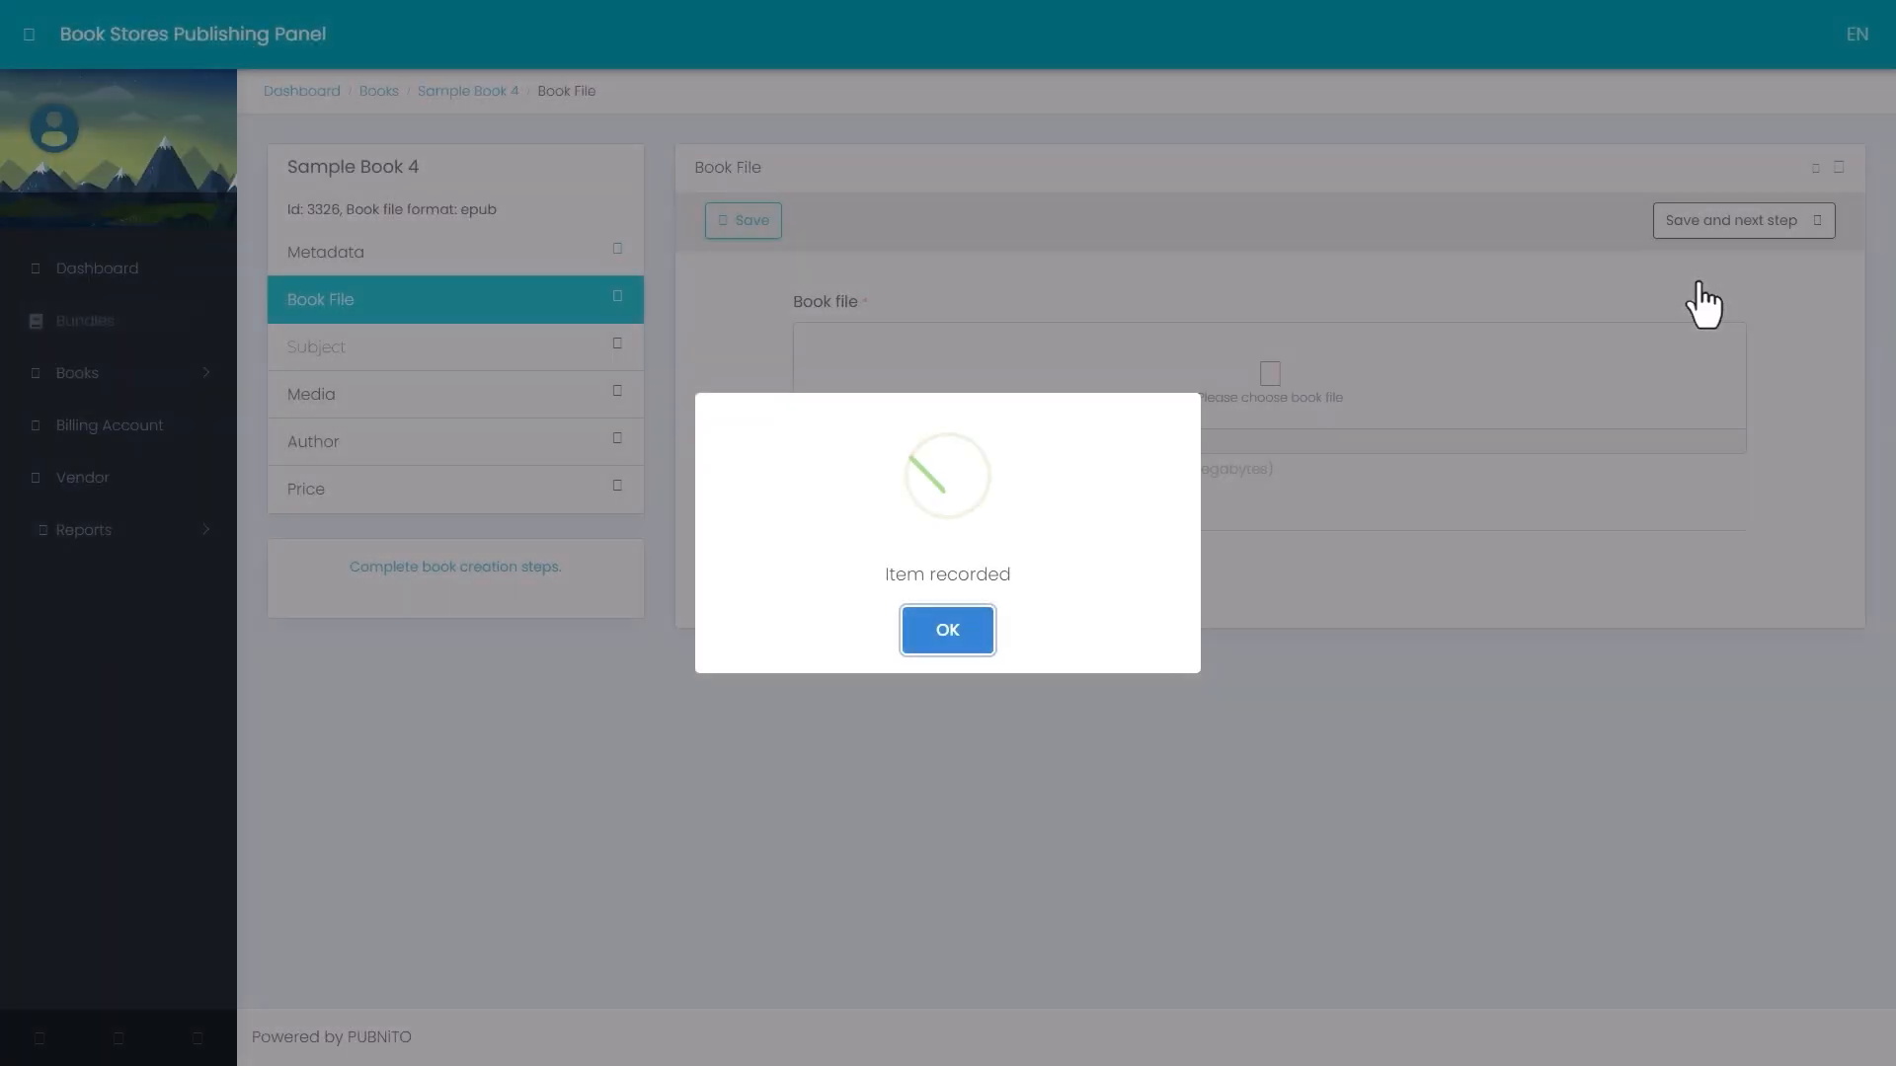
left_click(954, 636)
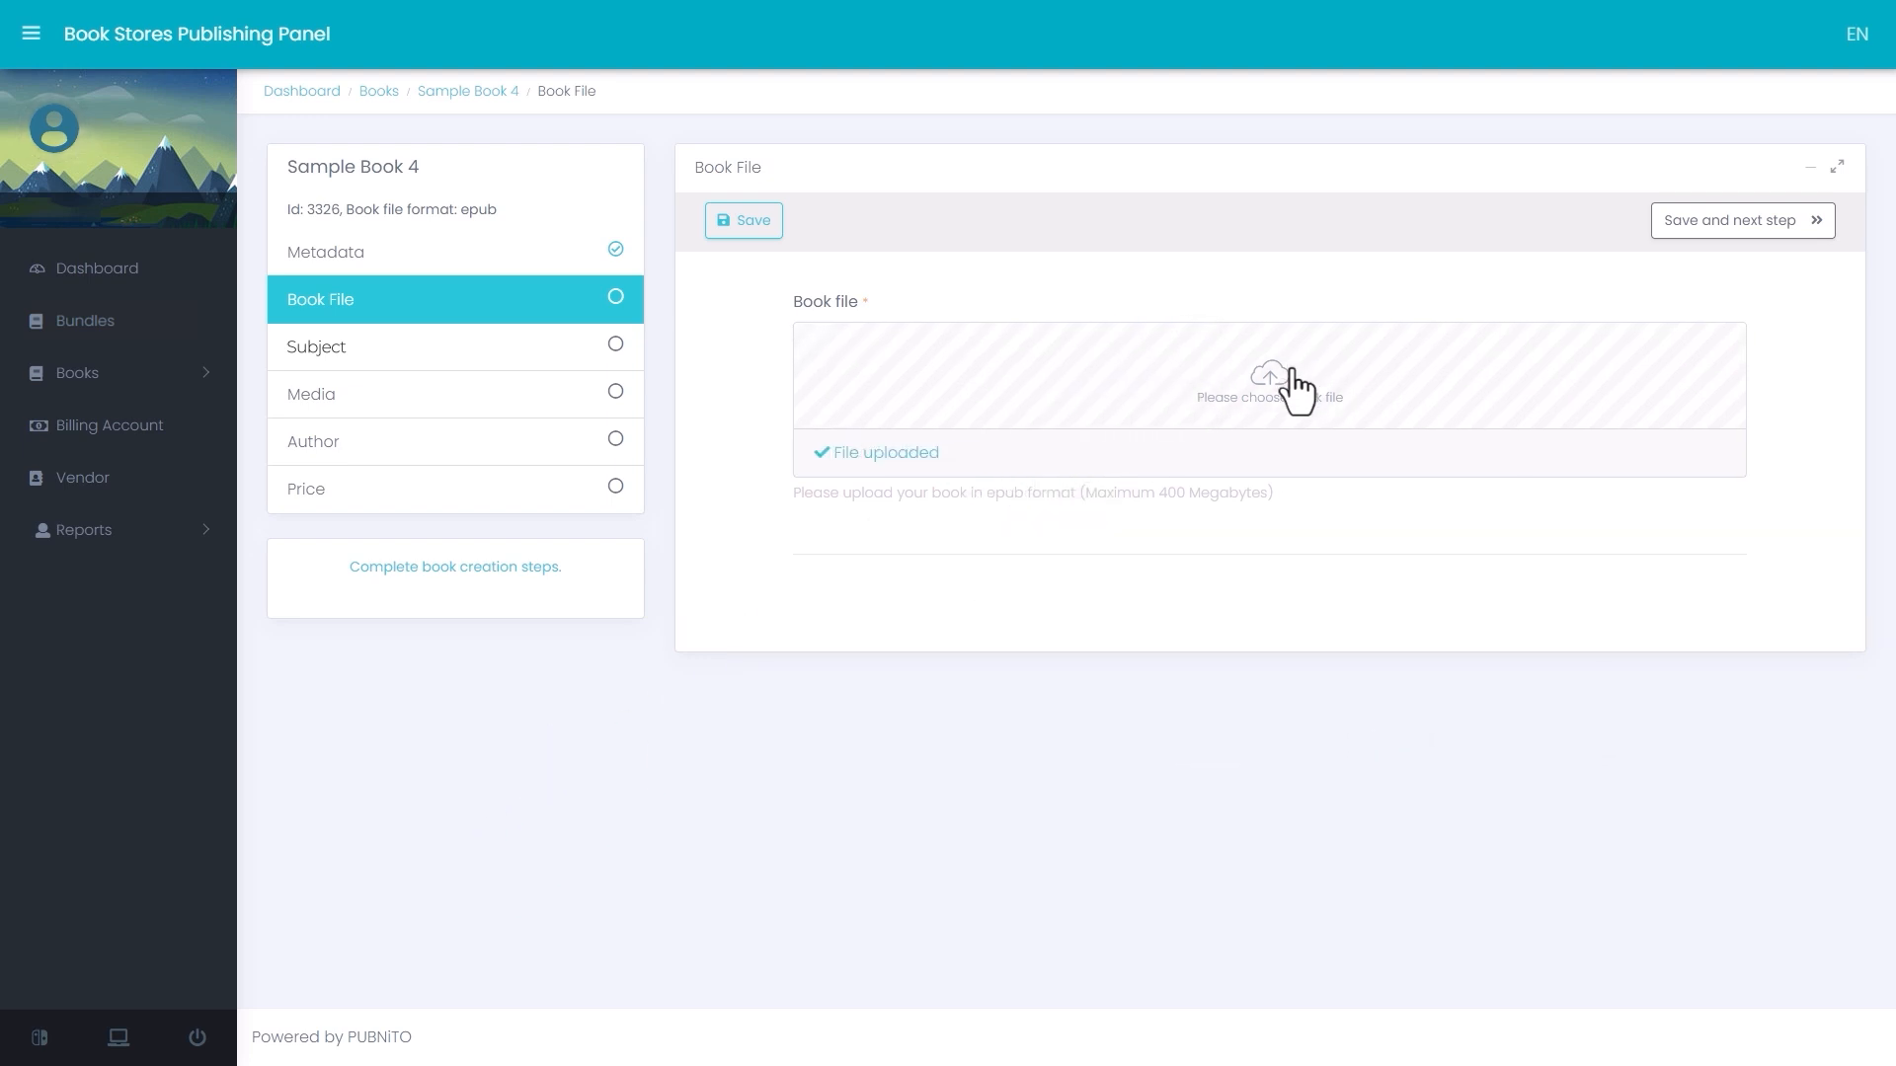
- Upload the epub book file, save it and proceed to the Subject stage
left_click(1748, 237)
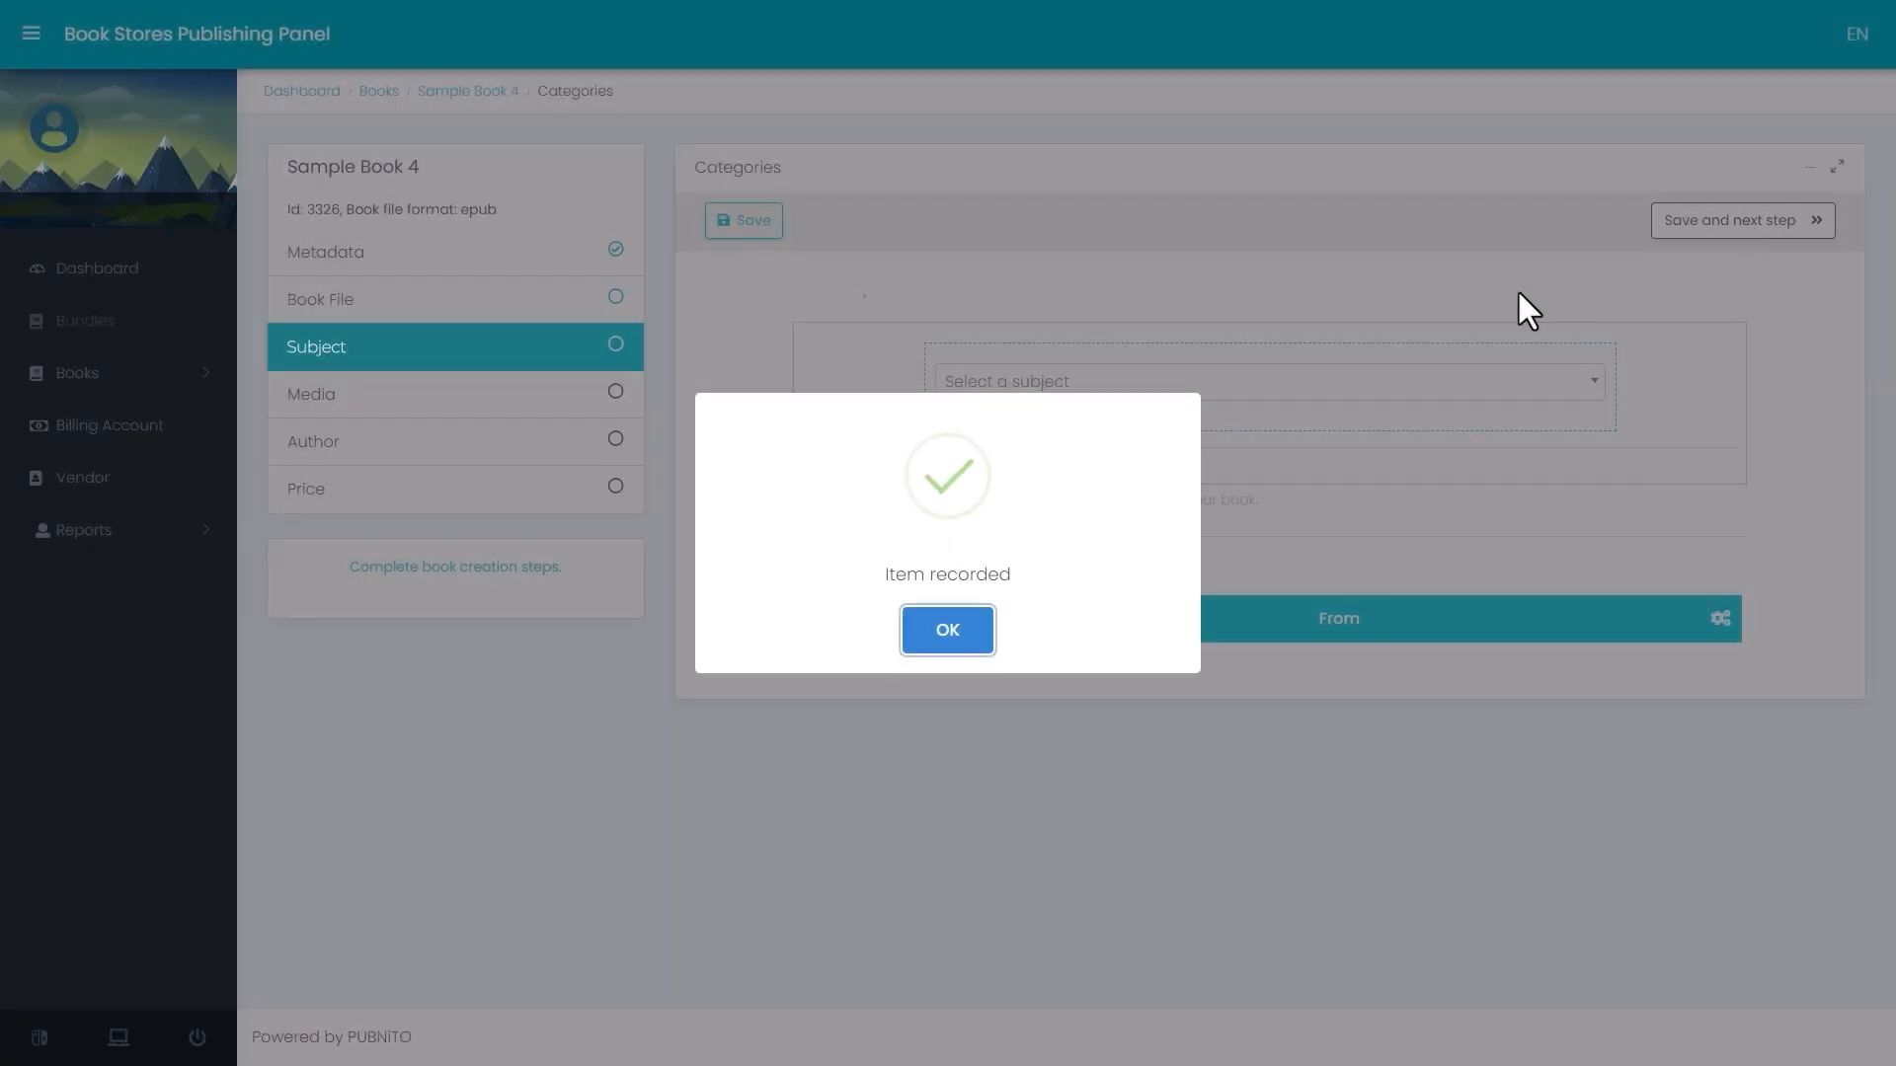
left_click(948, 632)
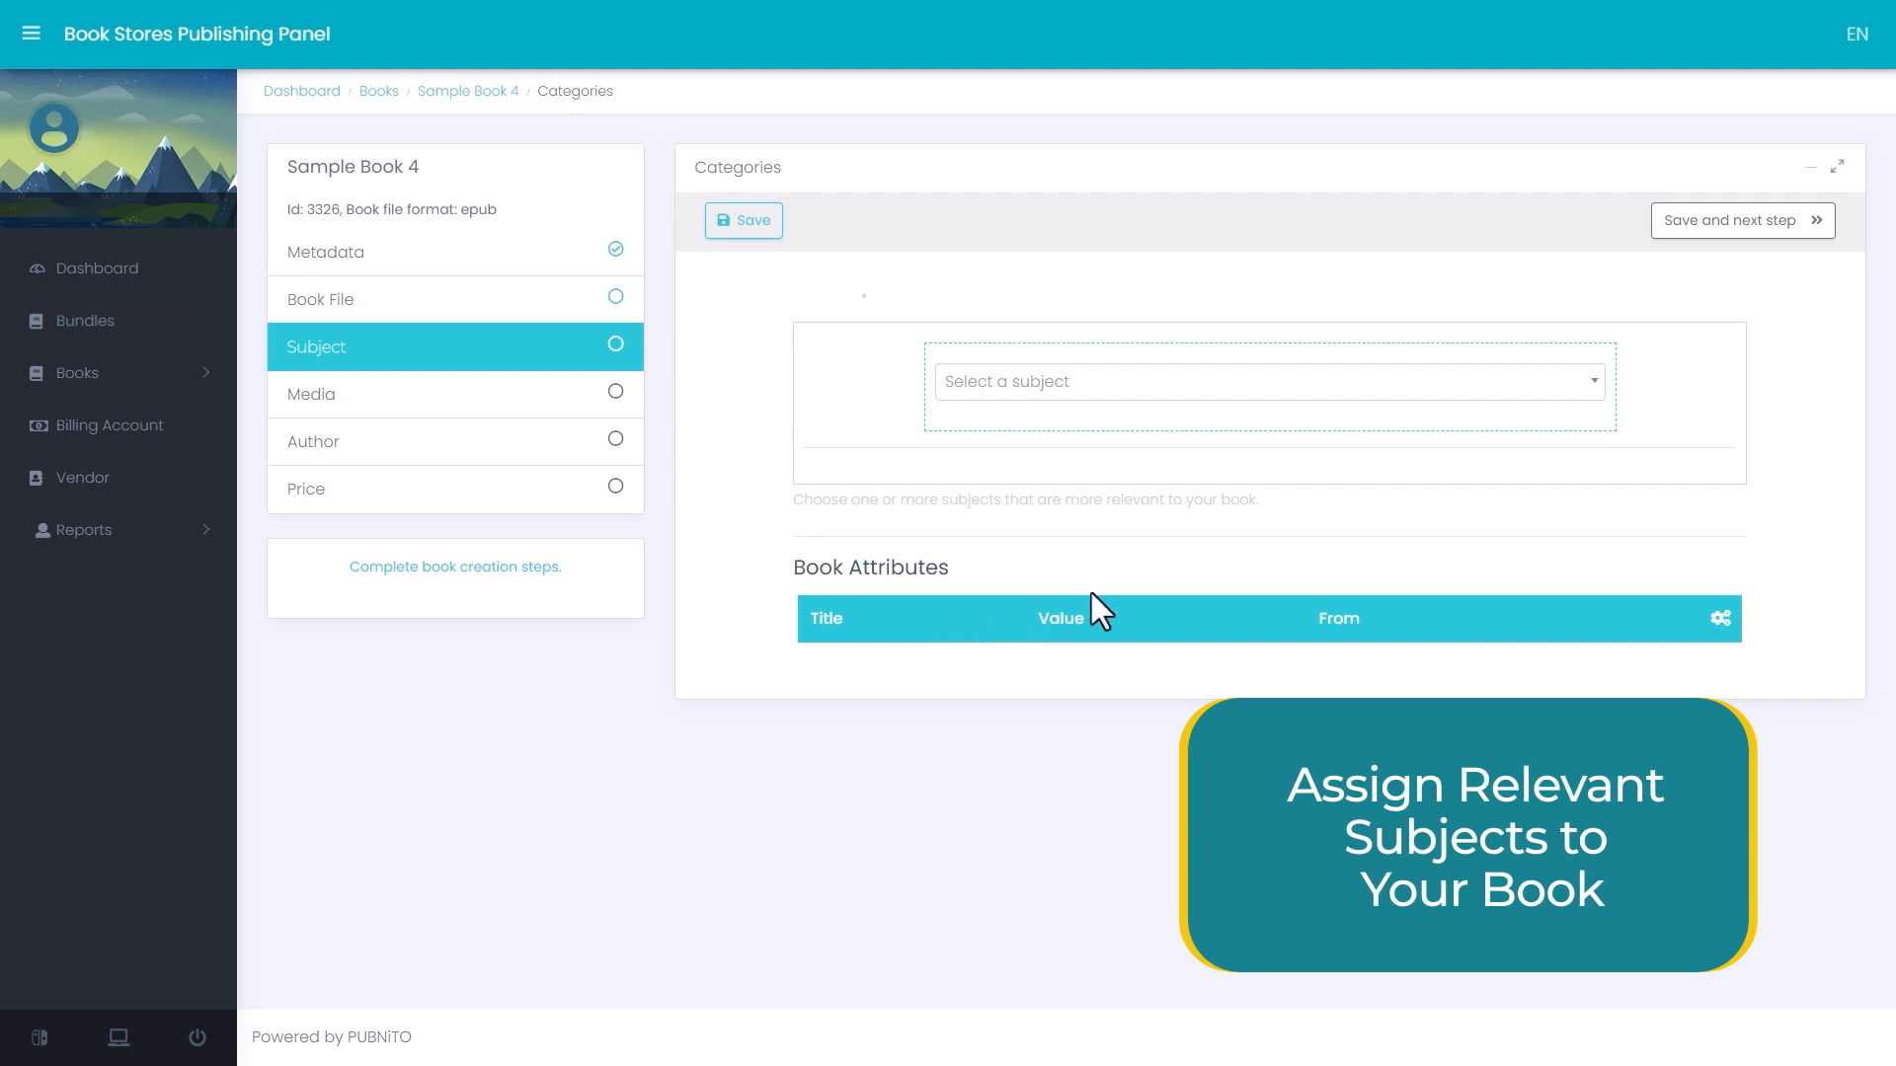
- Add the Science subject with the Physics attributes Thermodynamics and Energy, and save it to proceed to the Media stage
left_click(1313, 385)
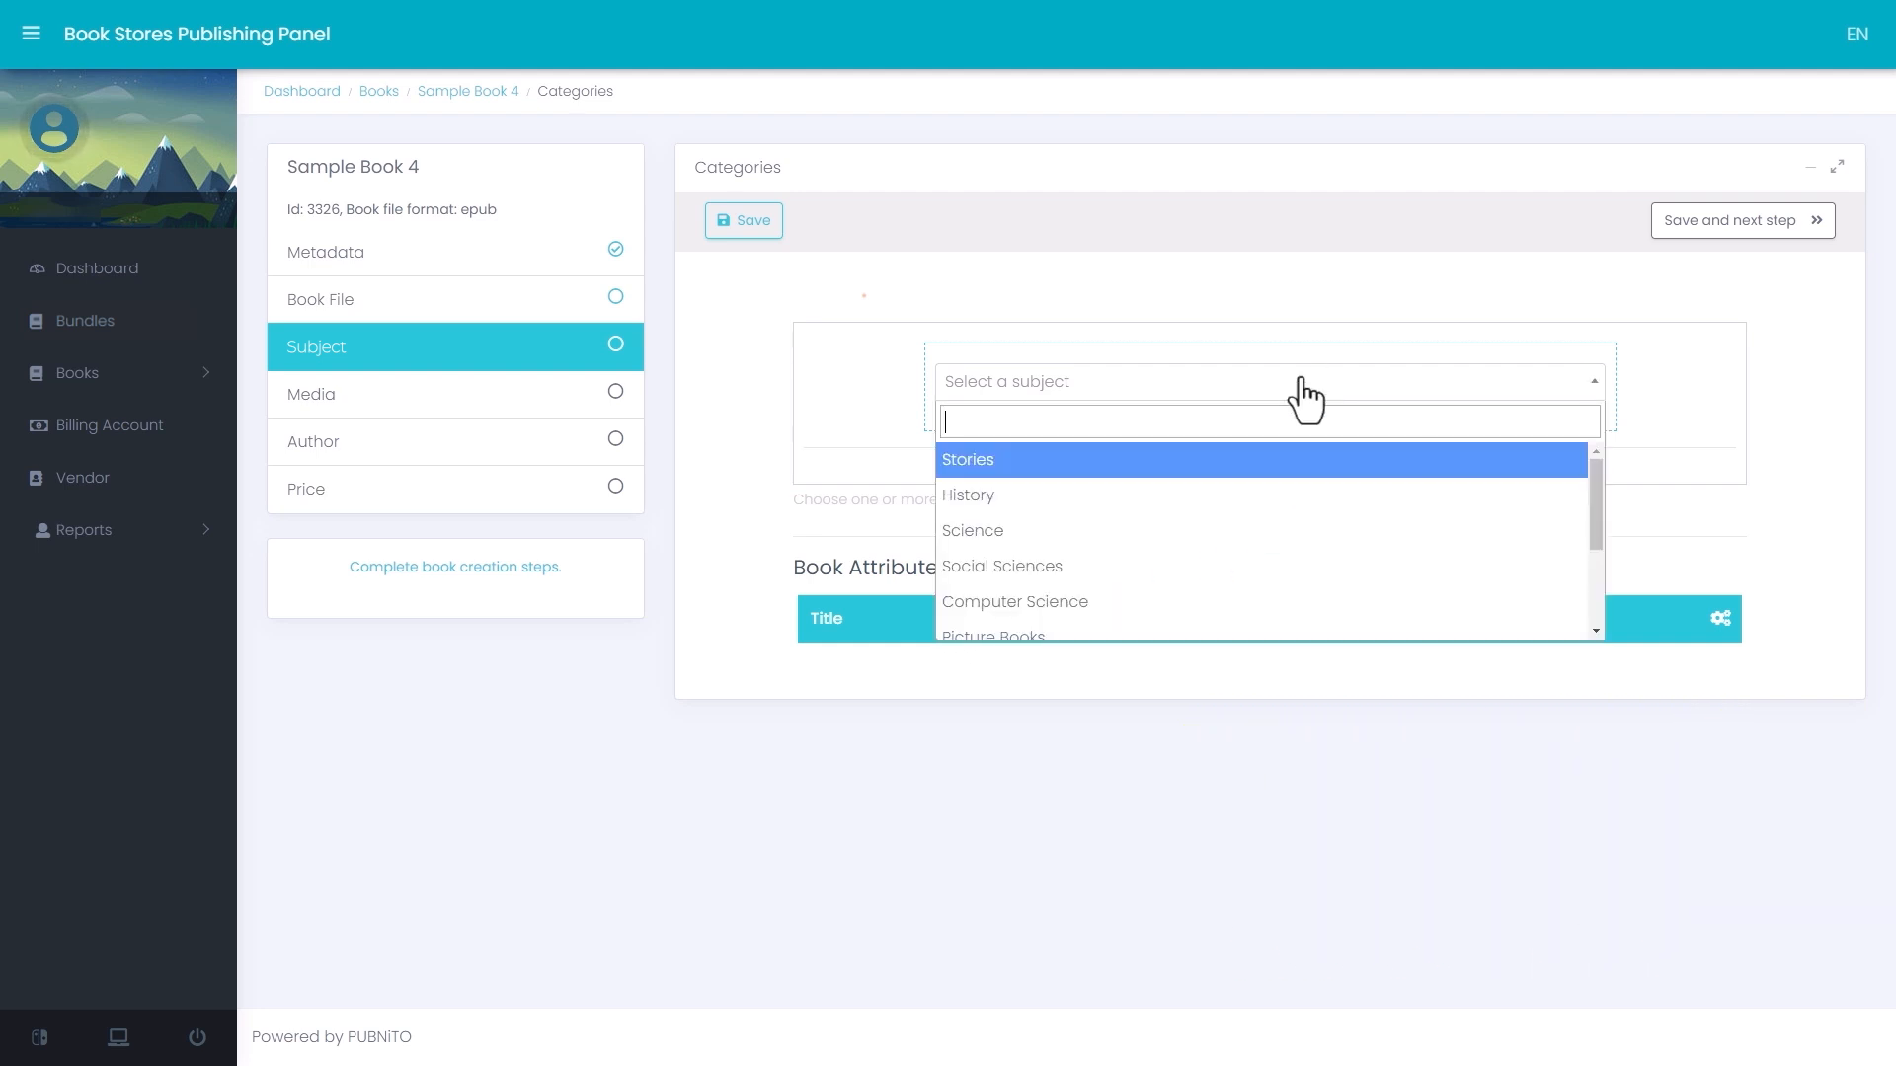
left_click(1316, 533)
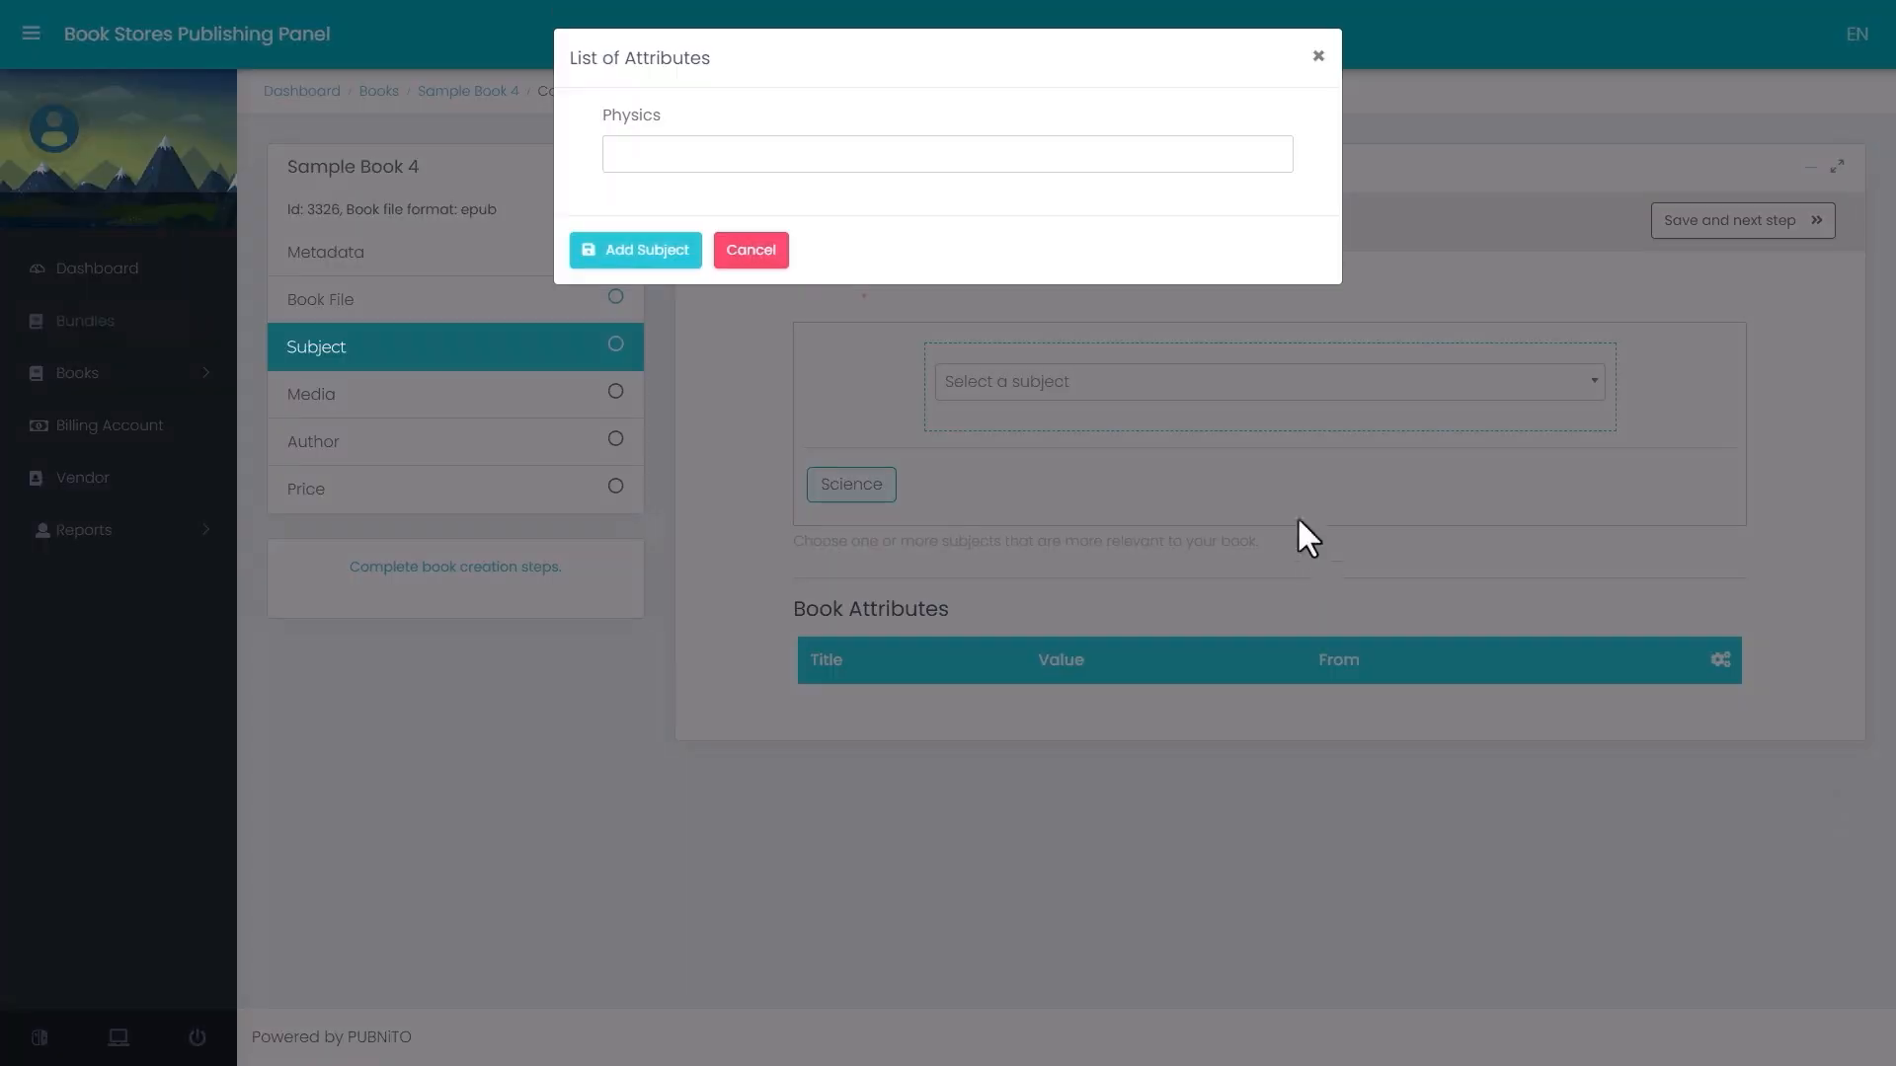
left_click(631, 153)
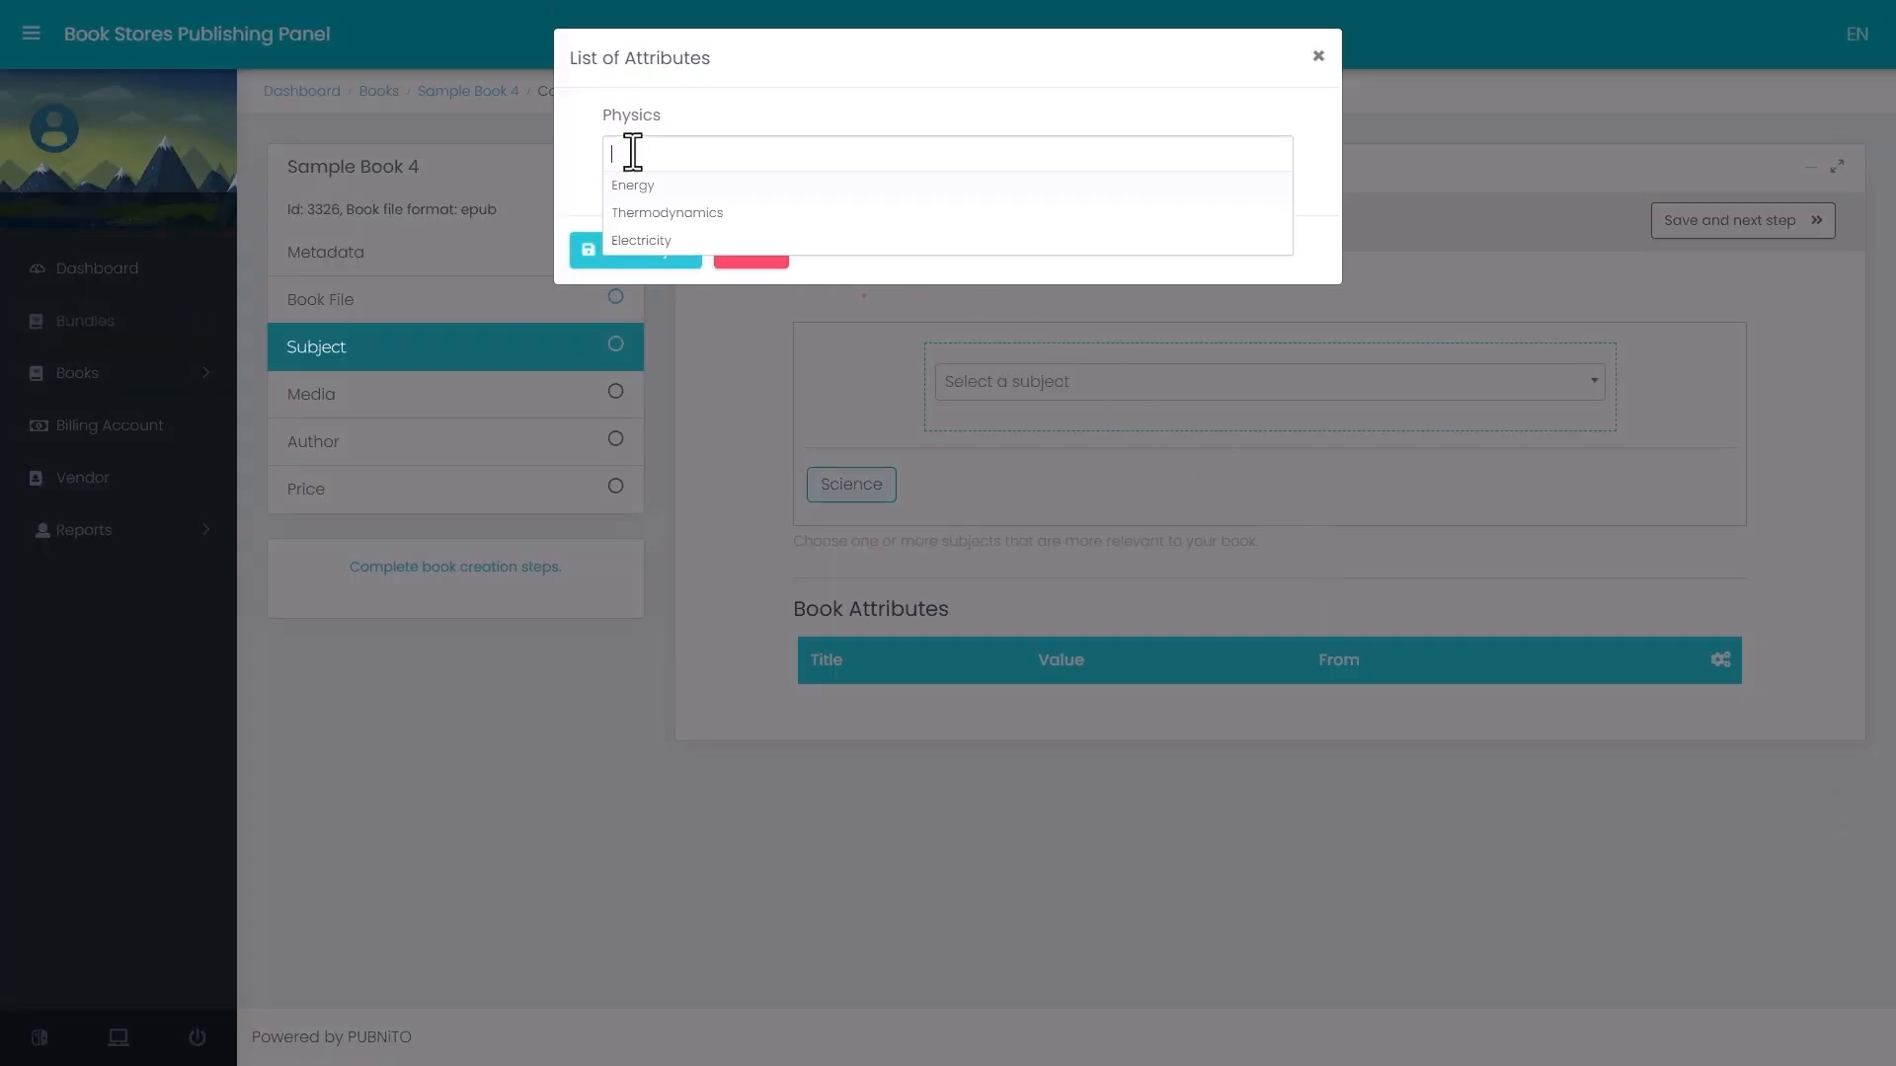
left_click(630, 214)
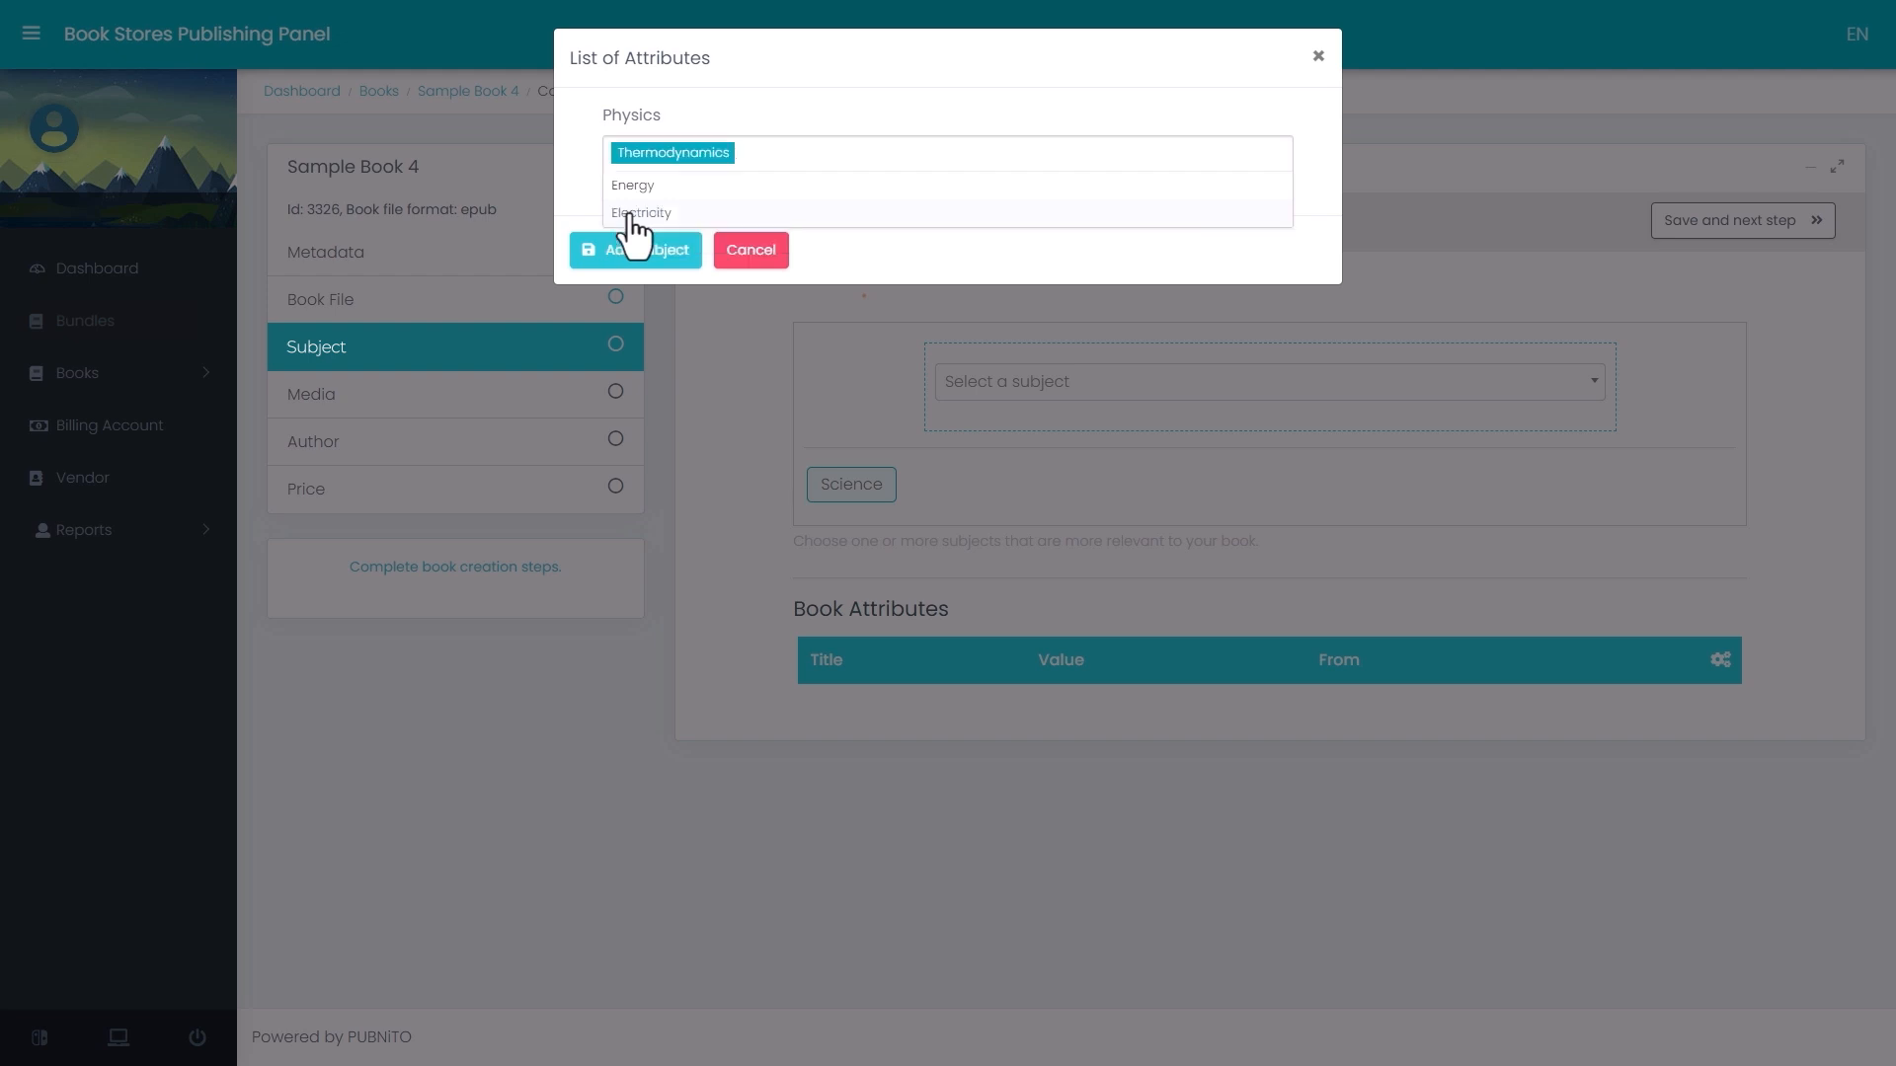
left_click(628, 188)
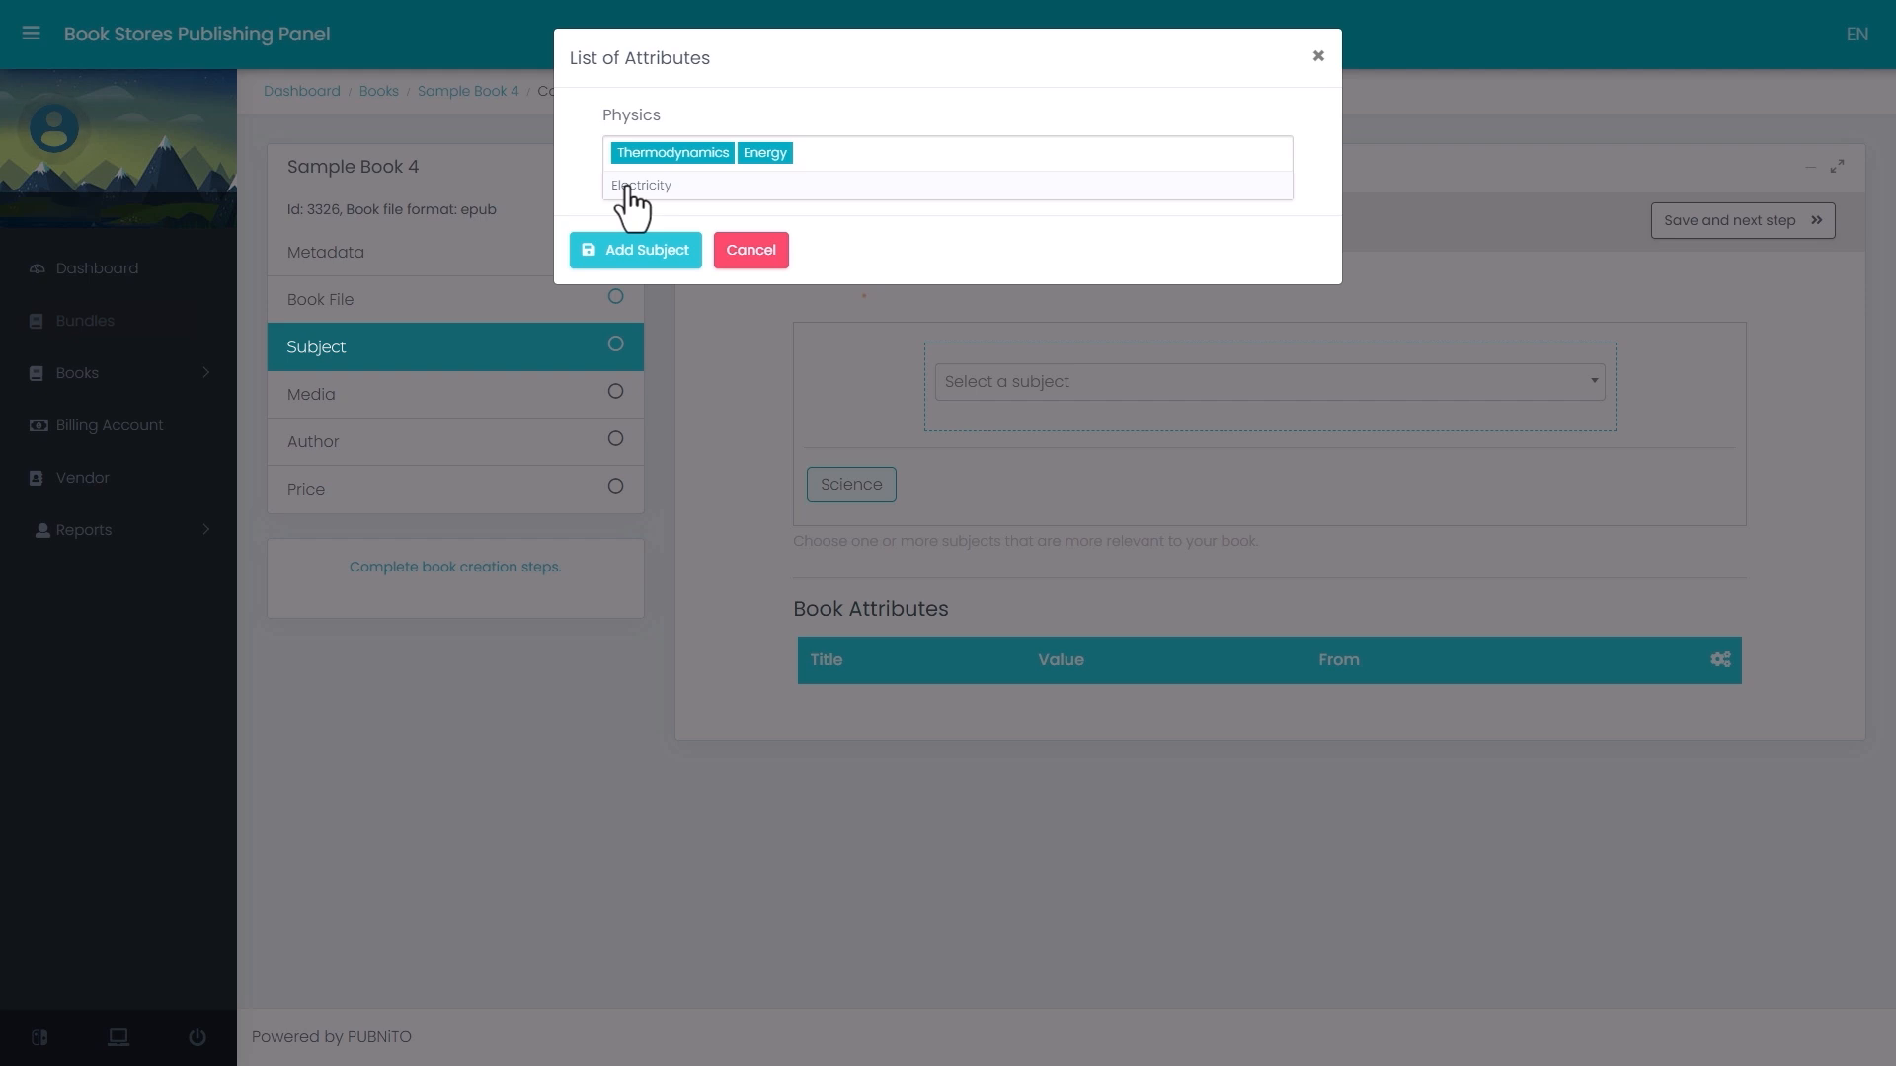
left_click(629, 253)
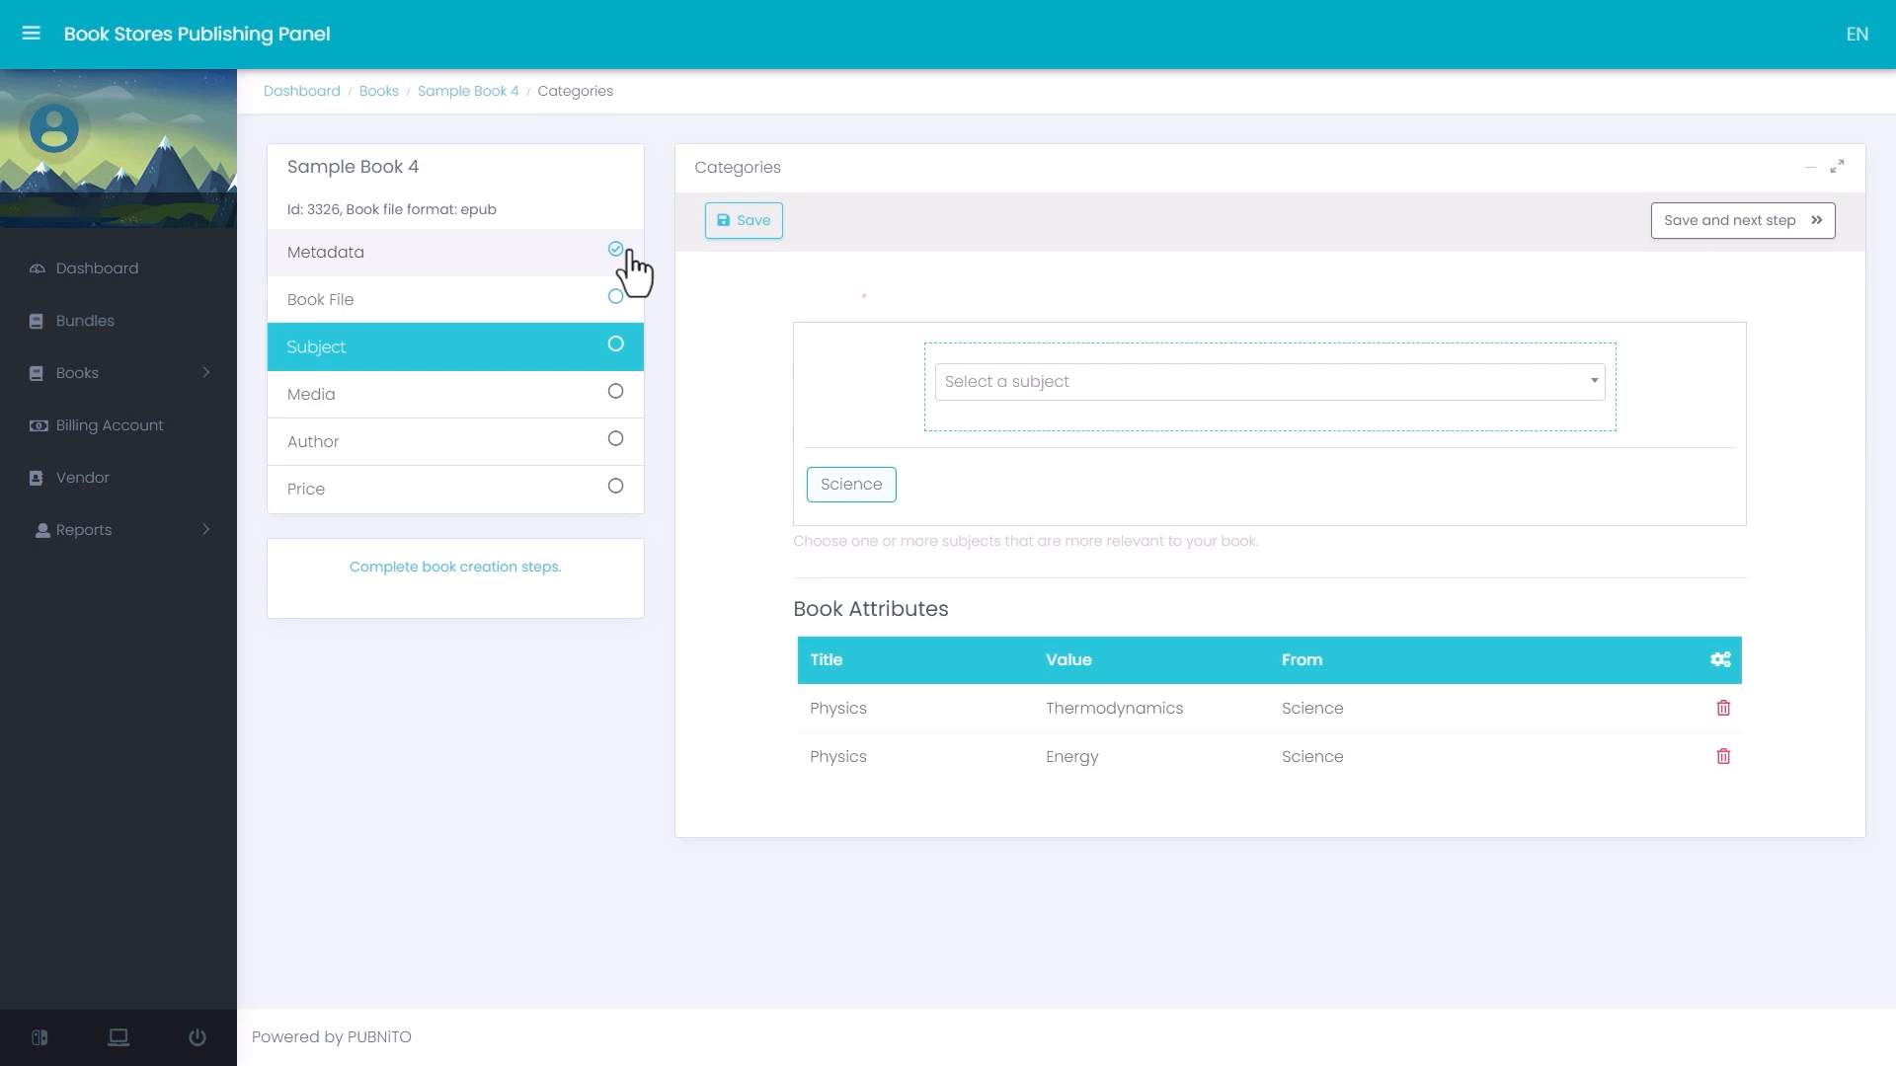
left_click(1744, 227)
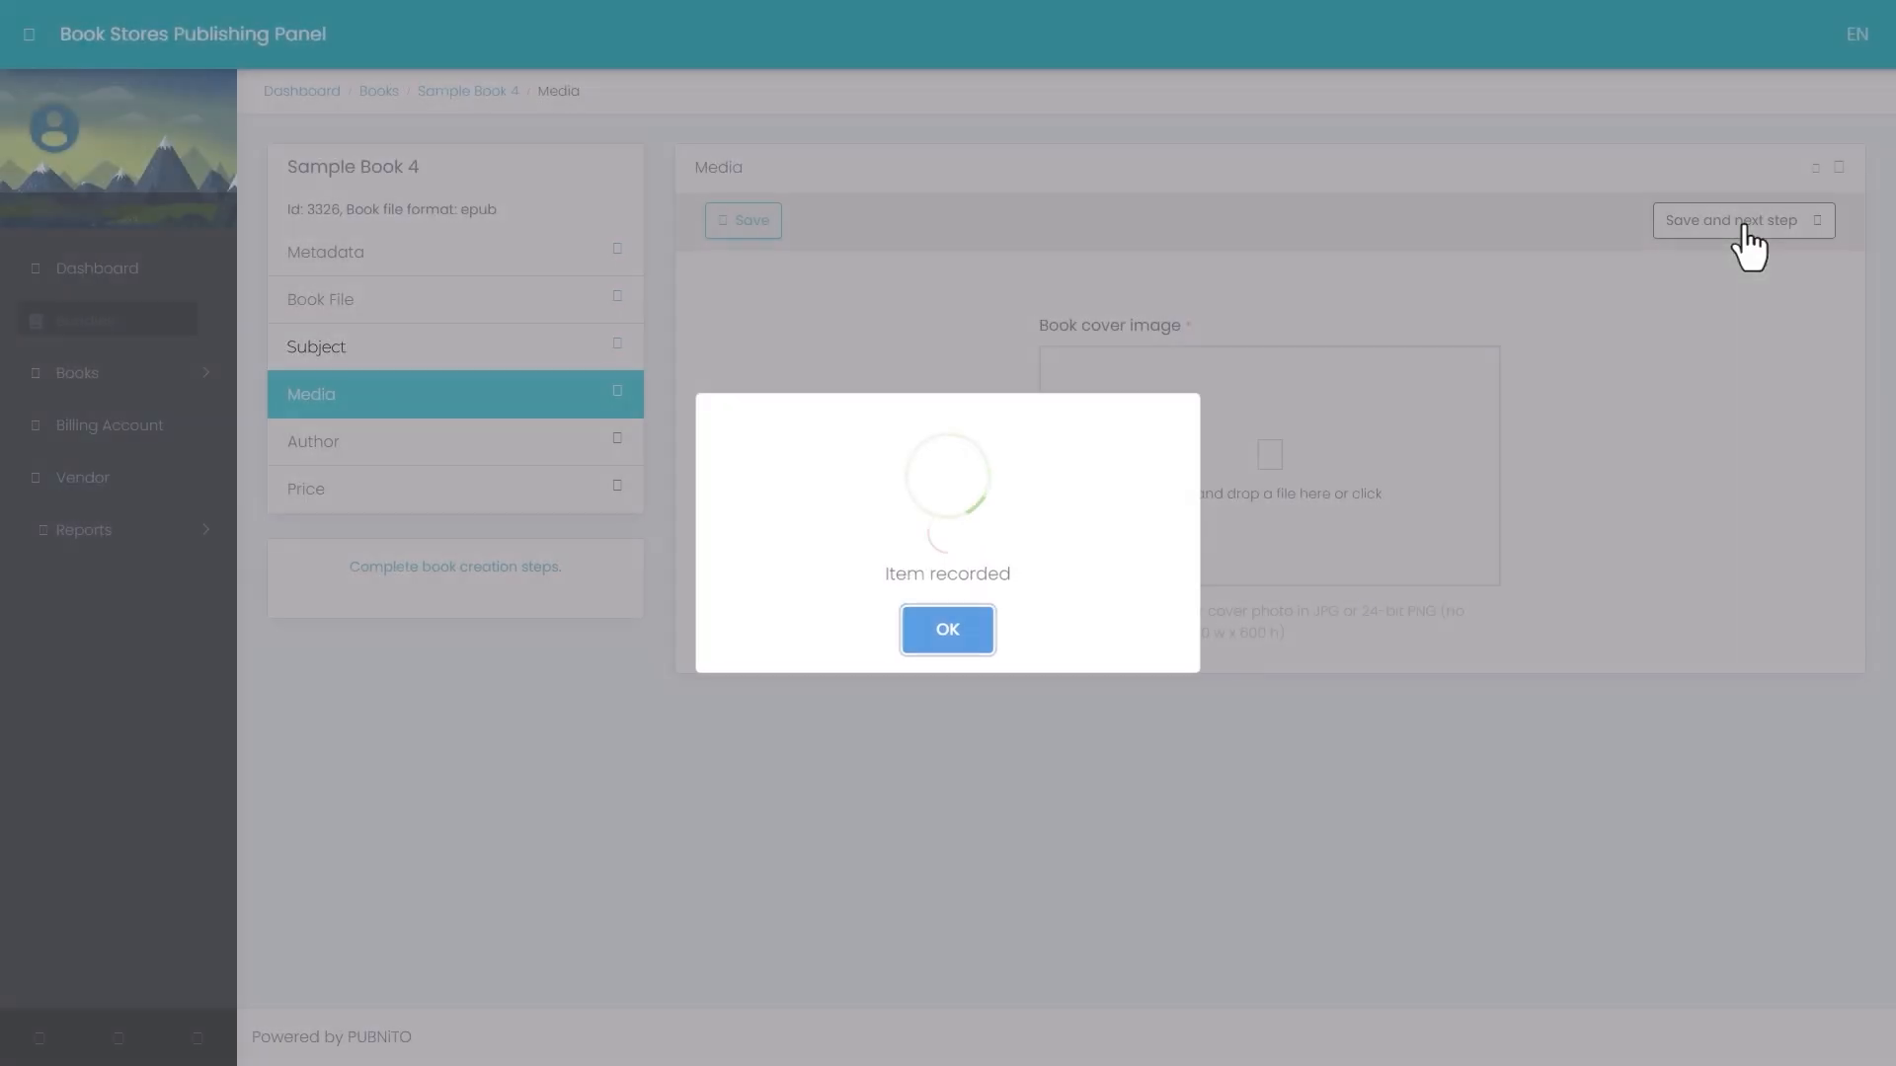
left_click(948, 637)
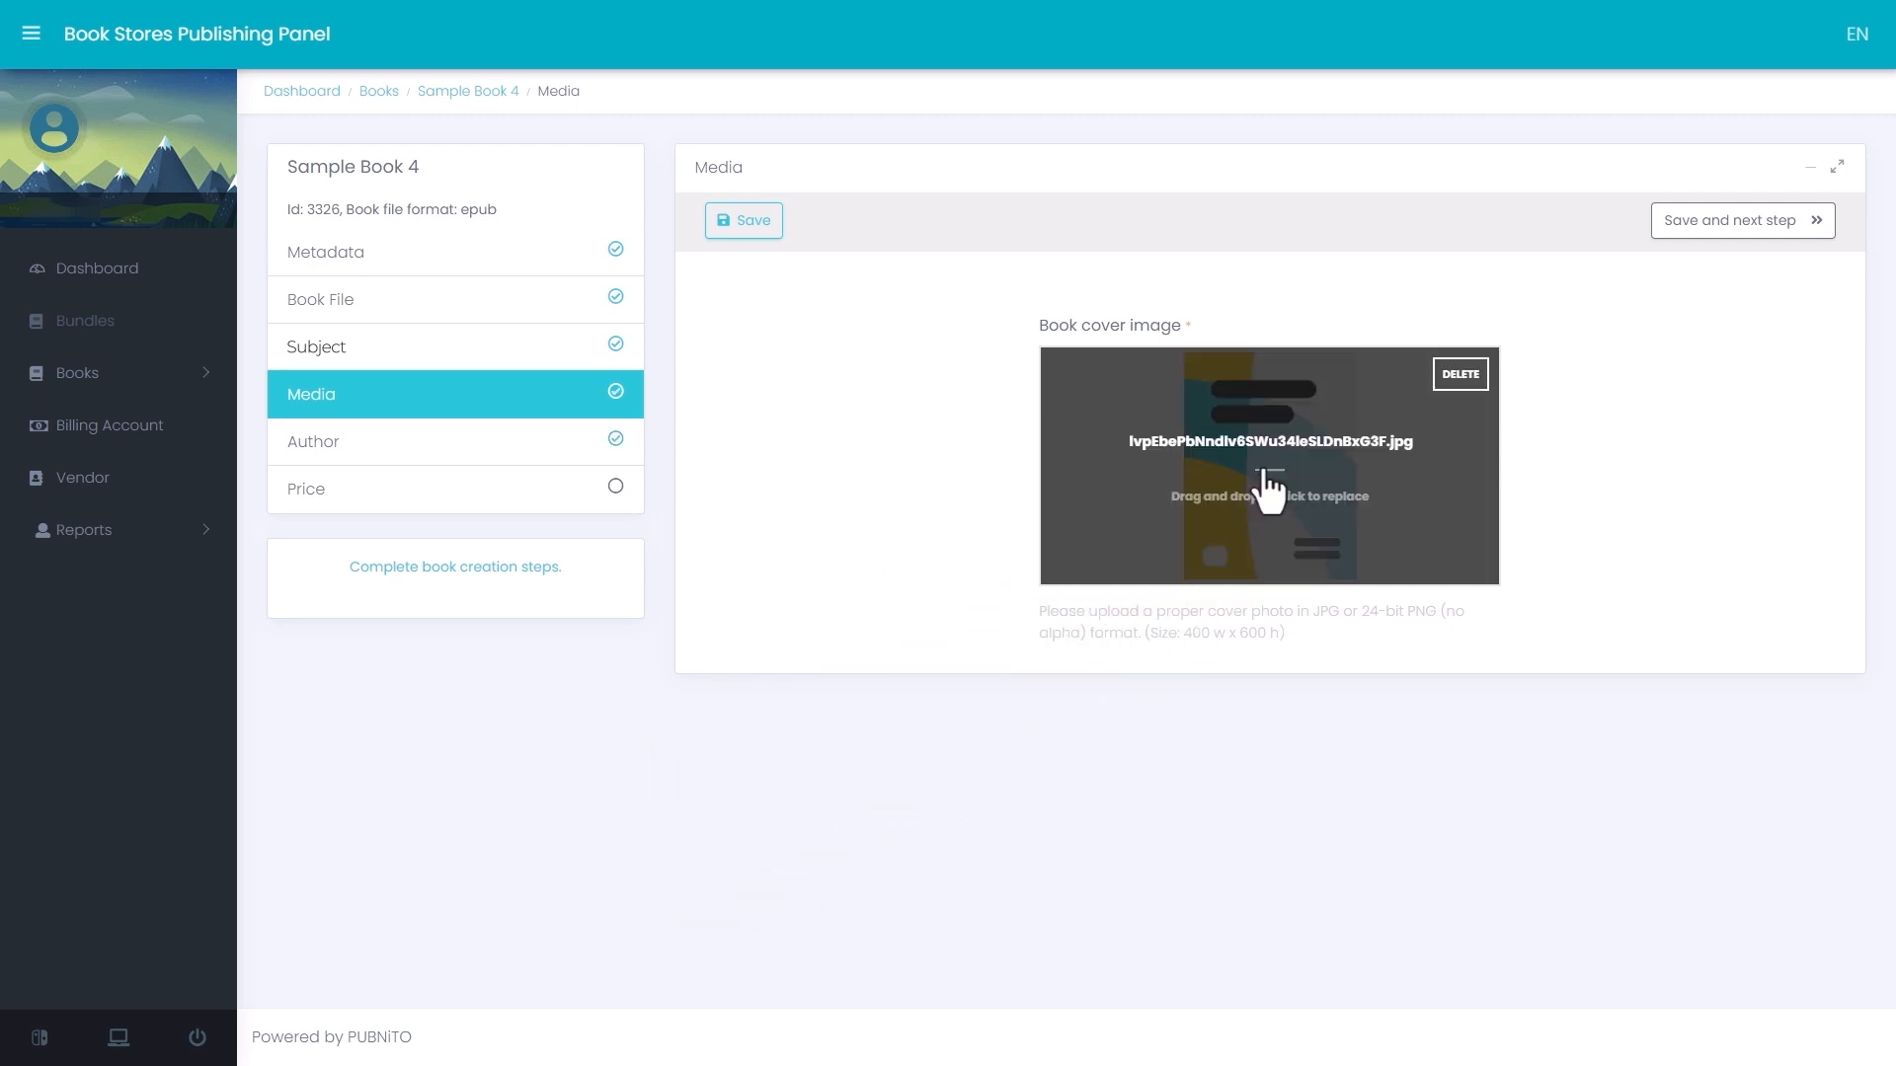
- Save the Media stage with its cover image and add the existing author Writer 1 as Writer in the Author stage
left_click(1744, 225)
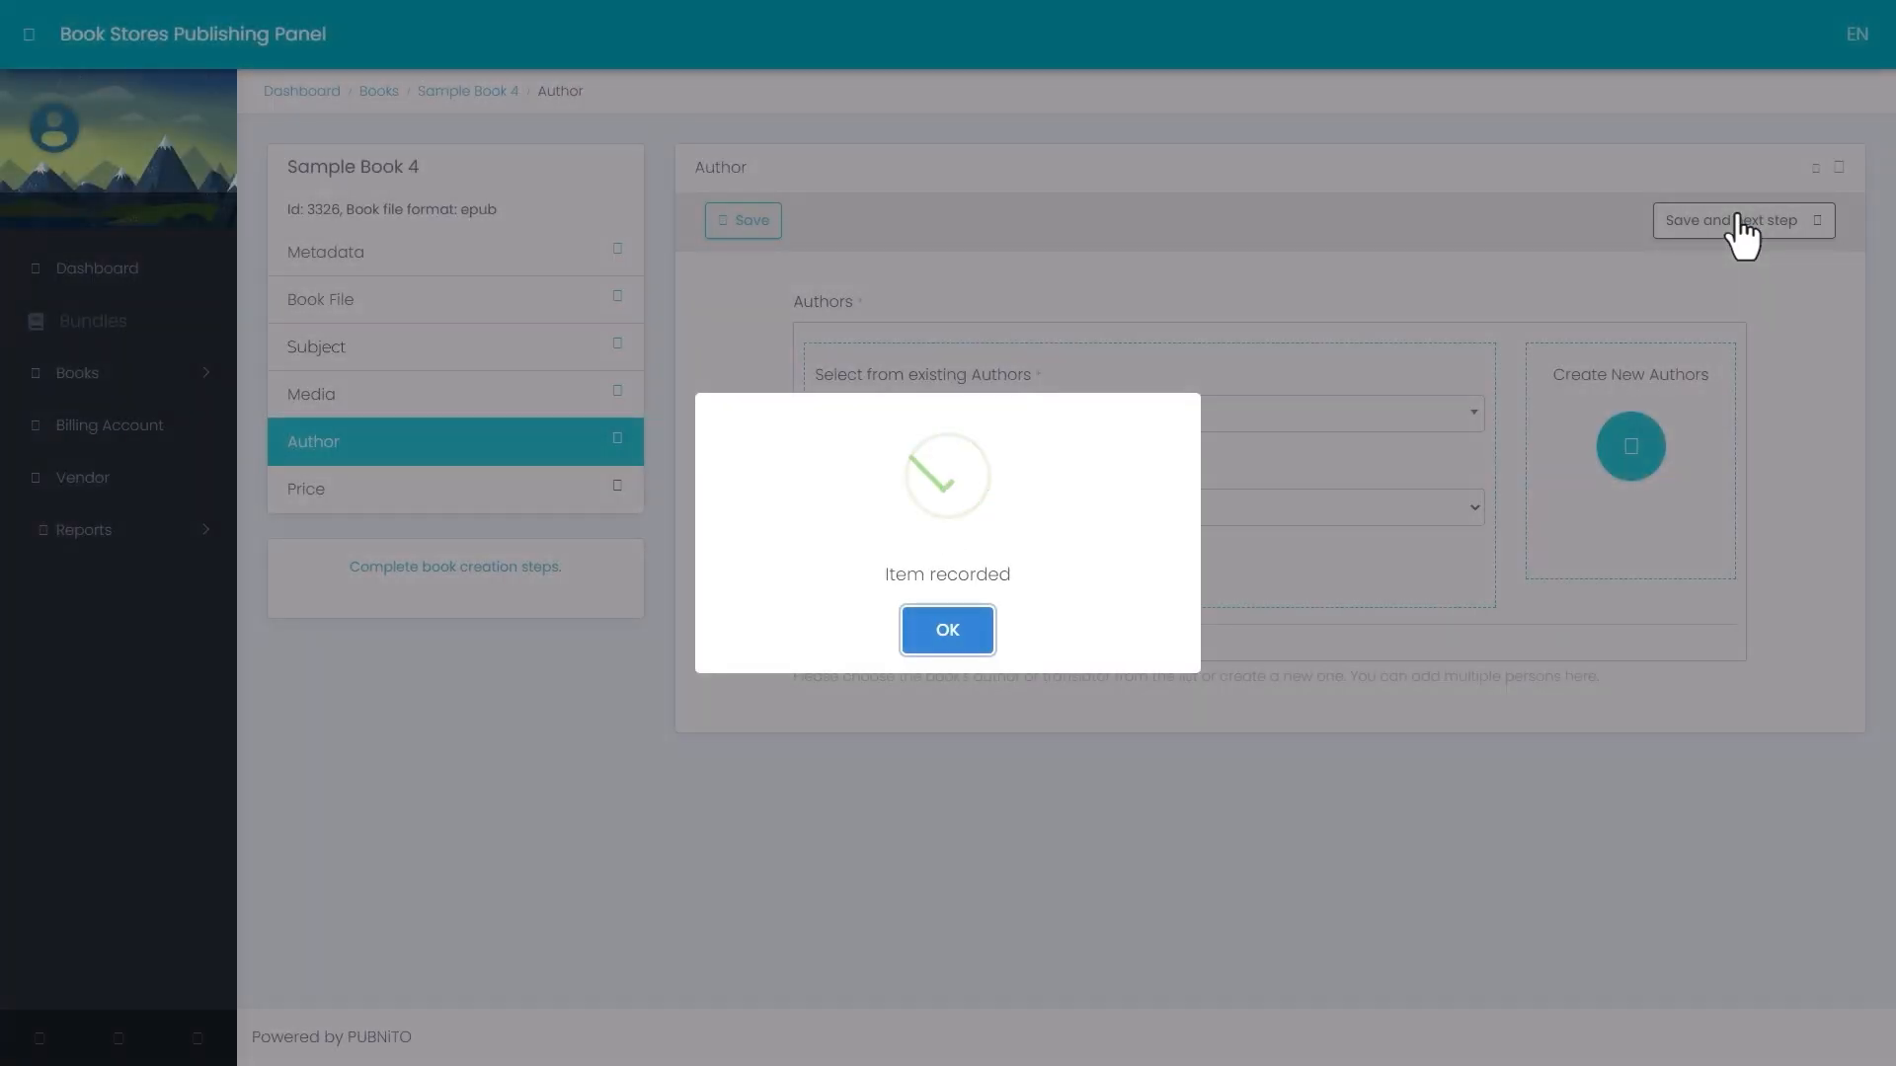
left_click(943, 631)
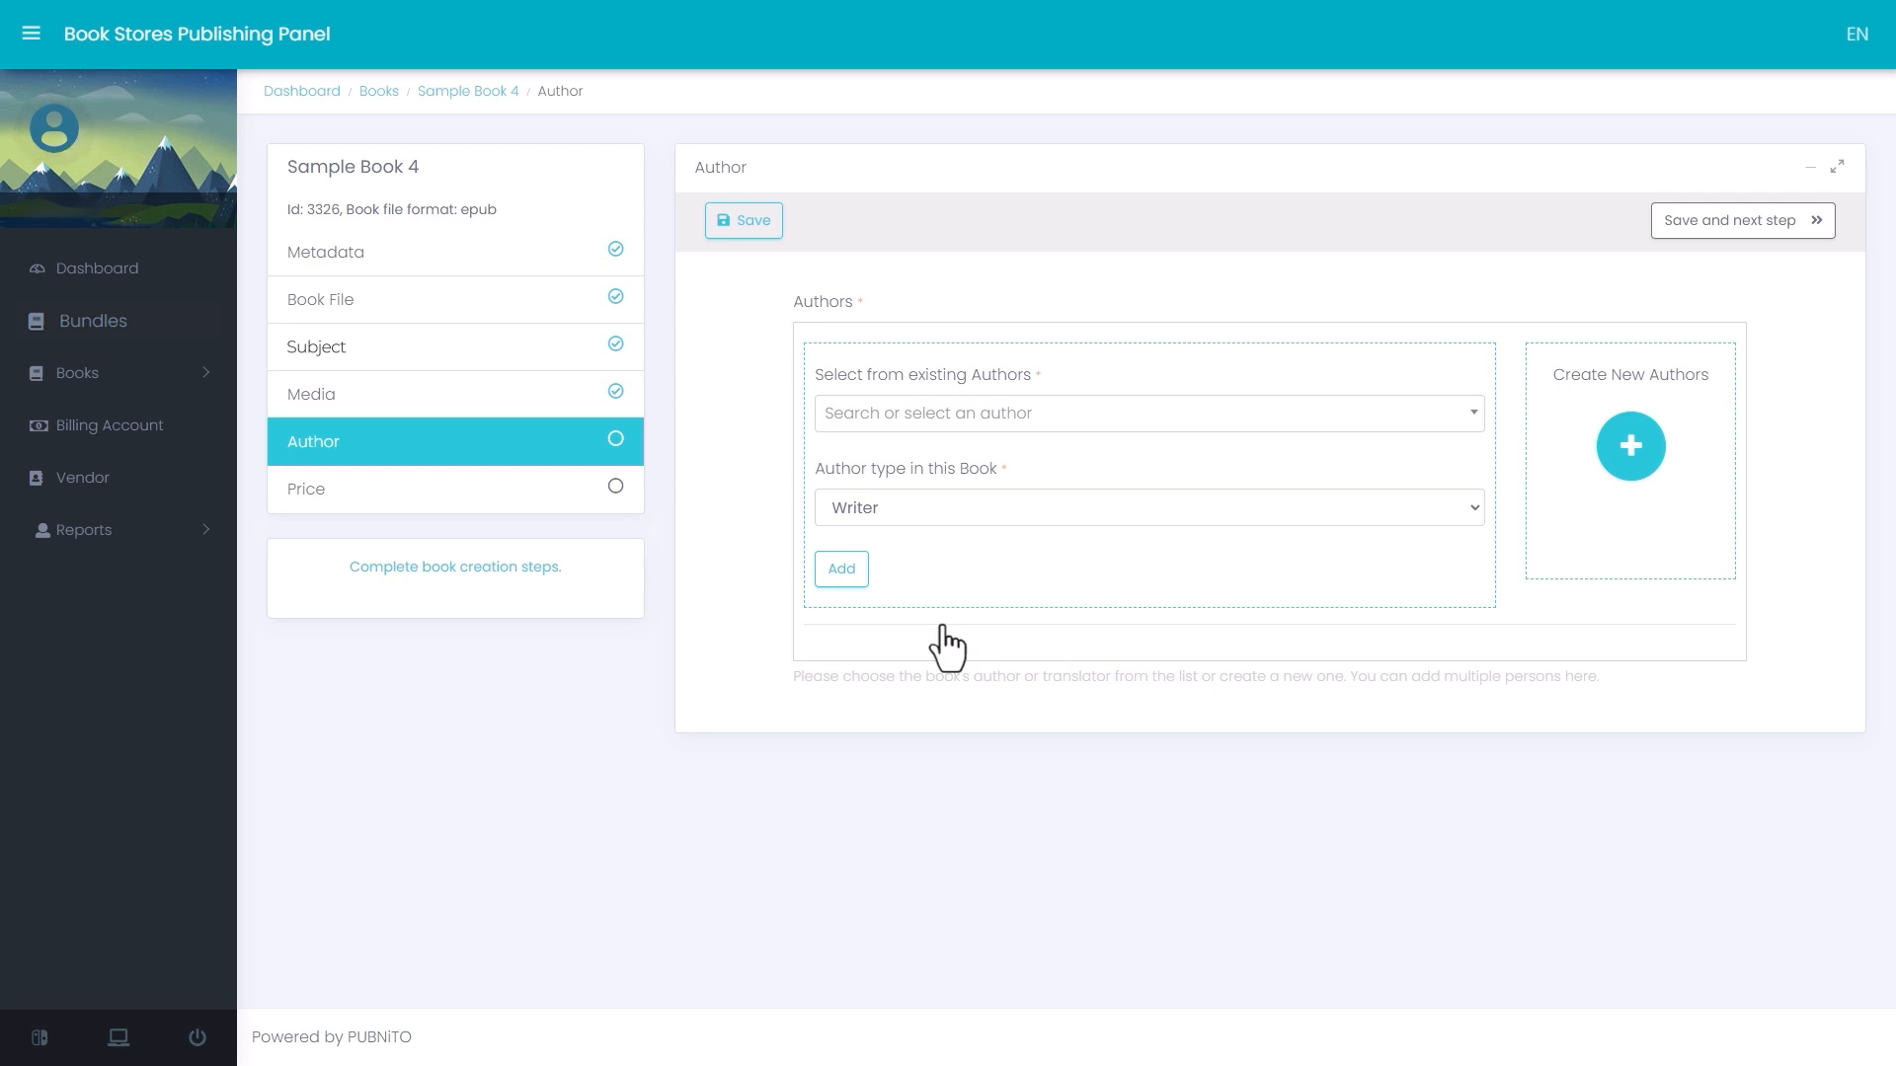
left_click(1227, 413)
type("wri")
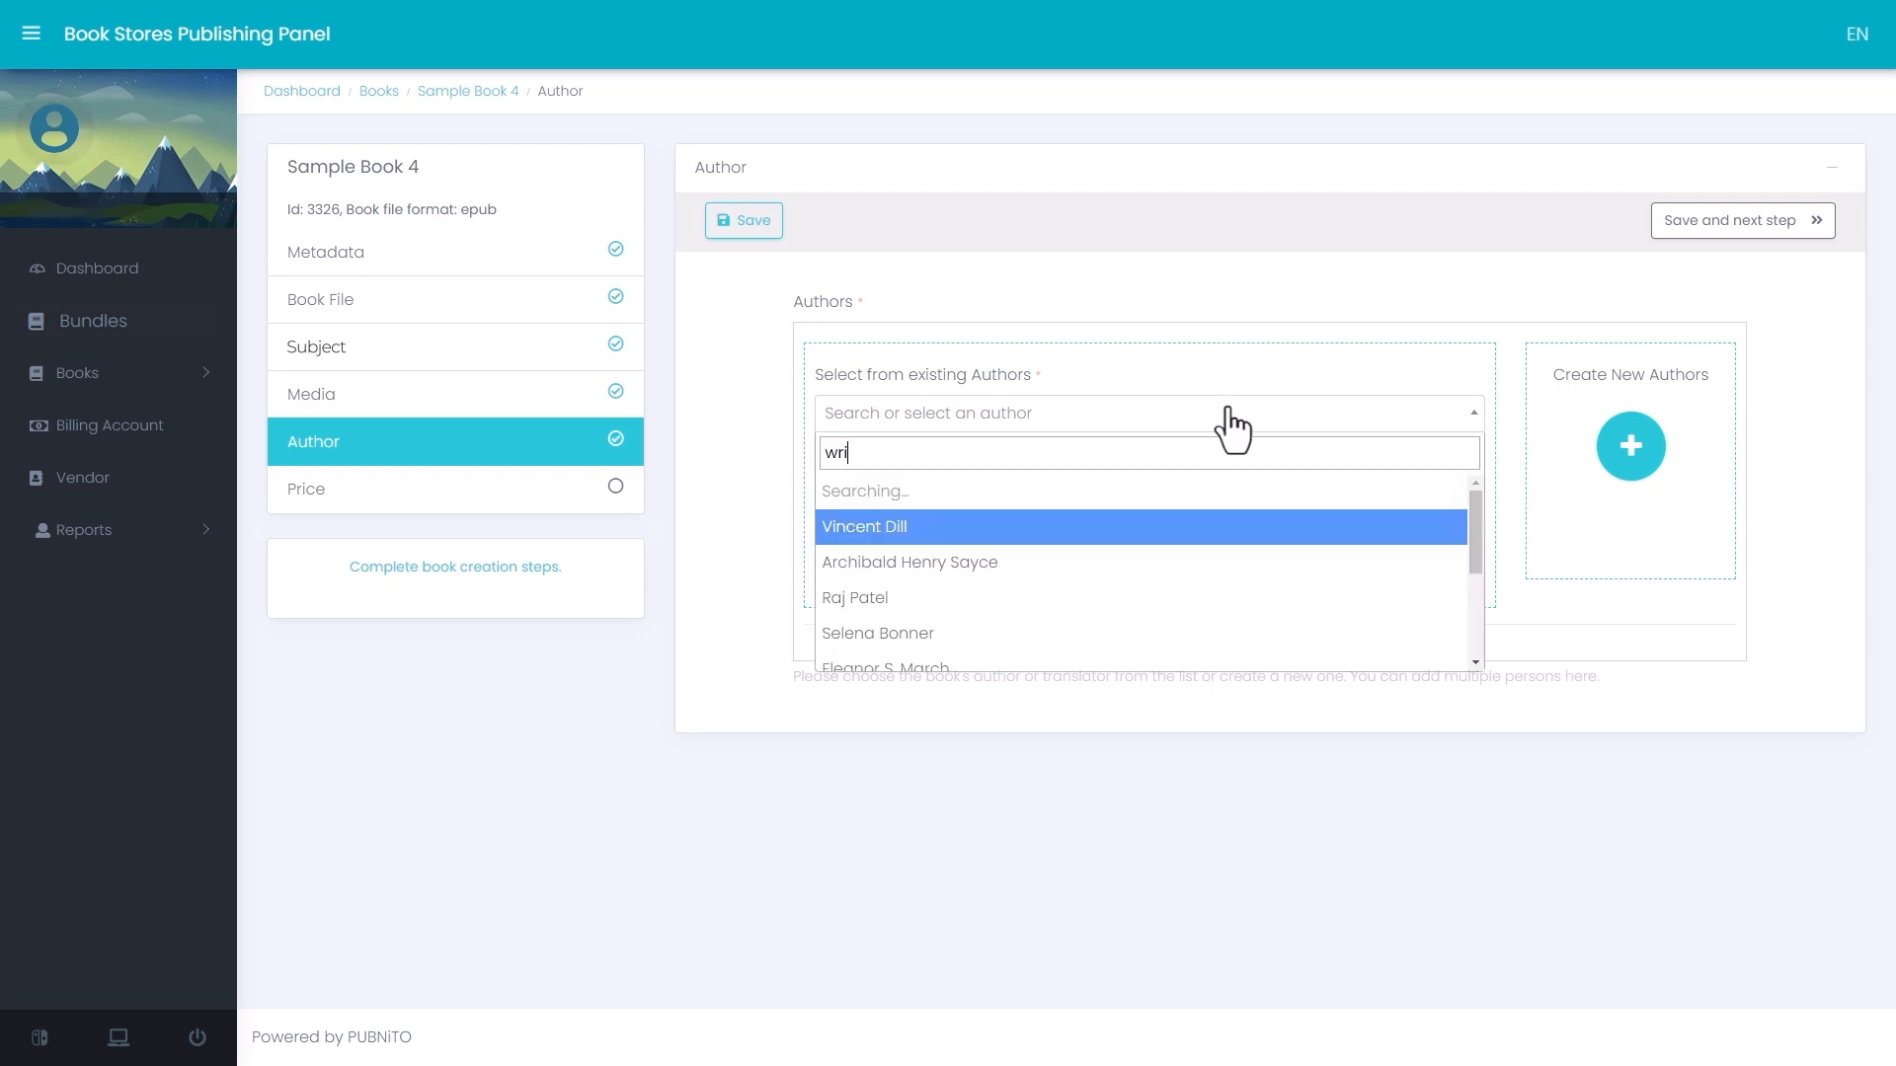
left_click(1235, 538)
left_click(842, 573)
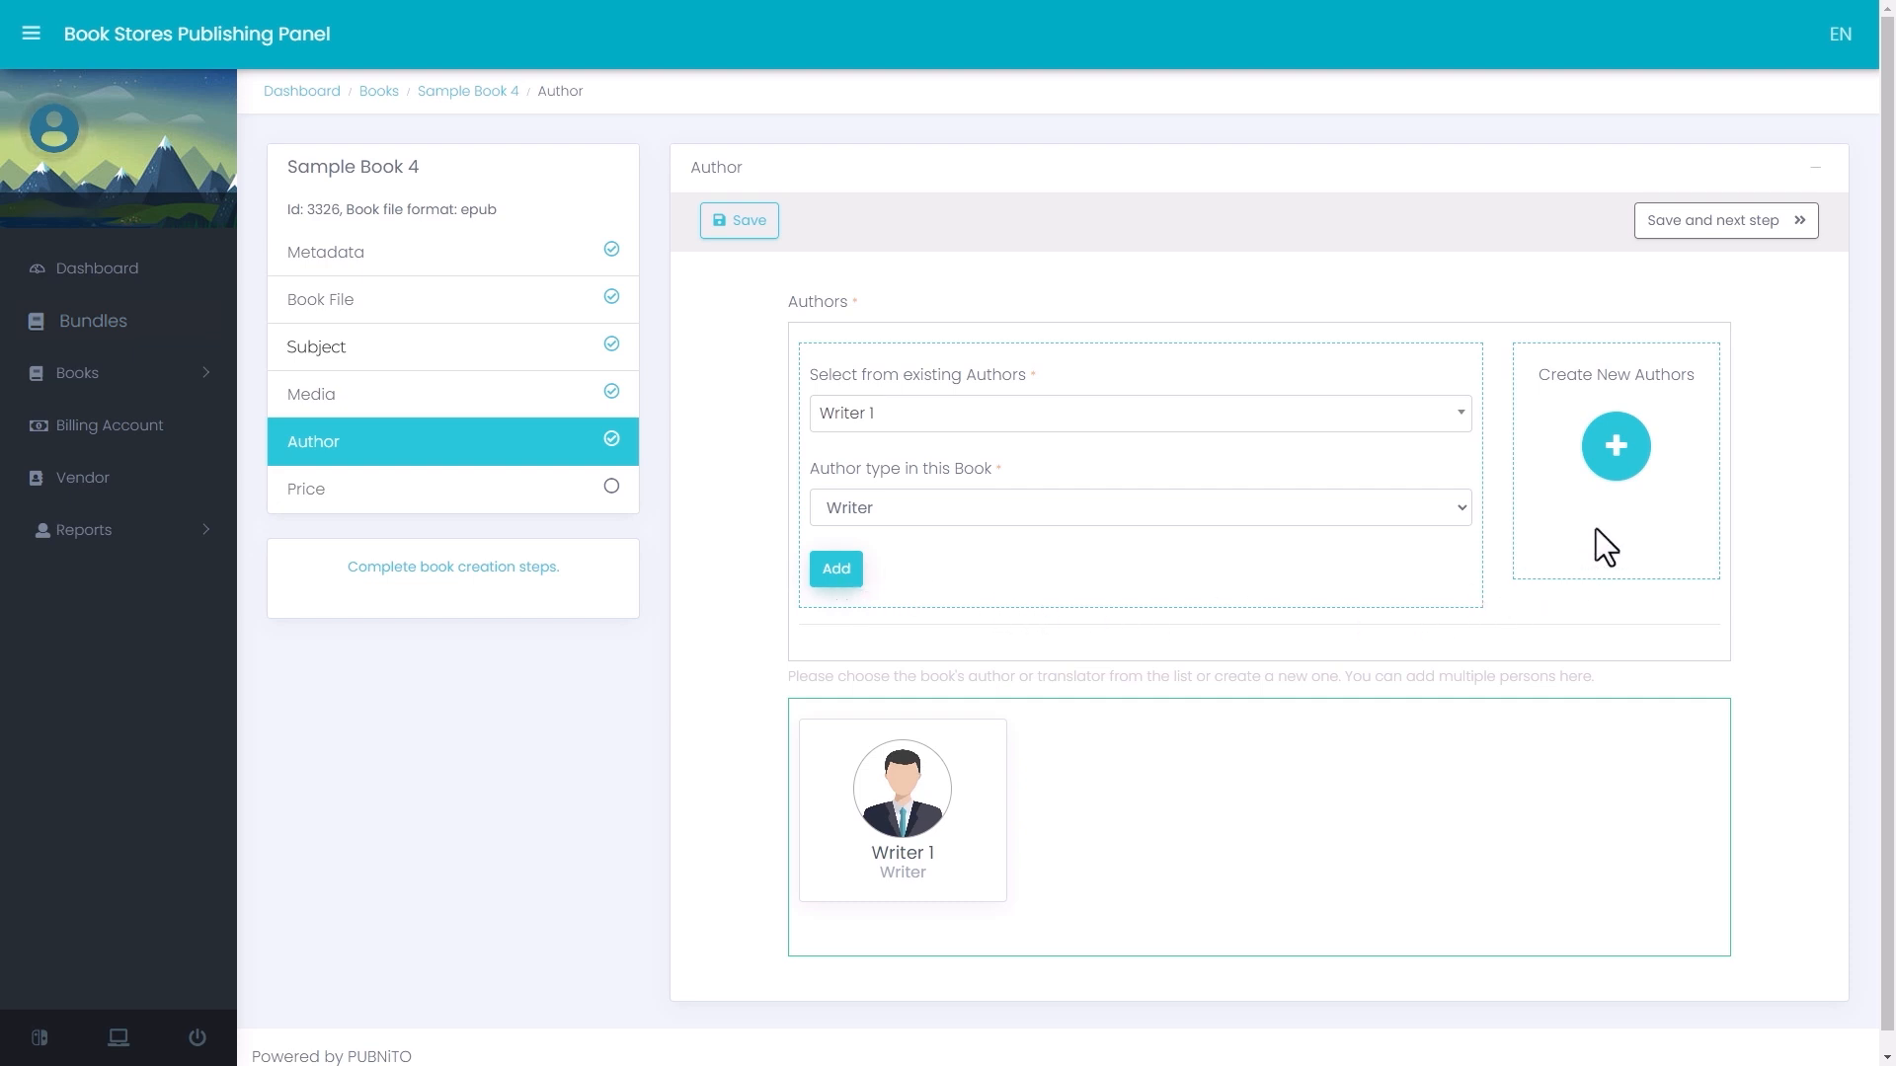
- Create a new author named Translator 4 with the Translator type and the red-haired woman's portrait, and add it to the book
left_click(1619, 446)
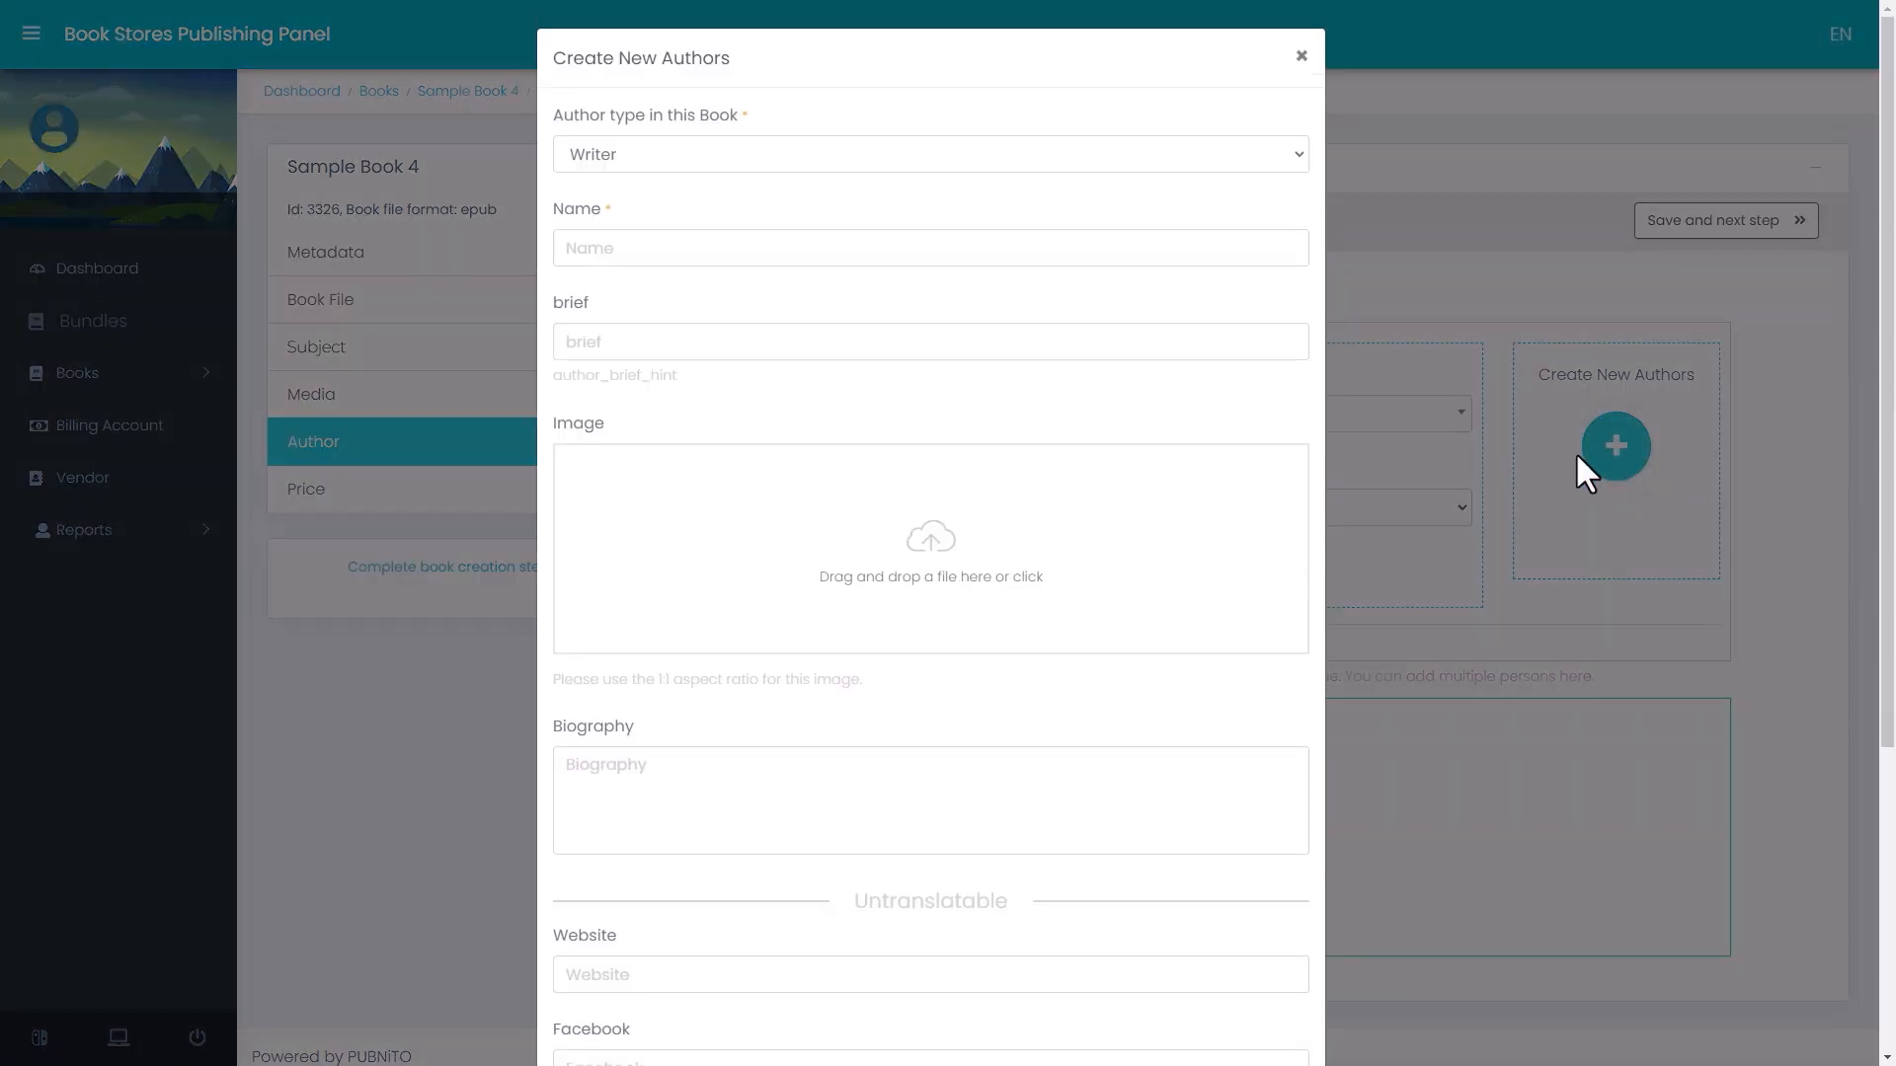
left_click(1056, 160)
left_click(1056, 208)
left_click(1054, 249)
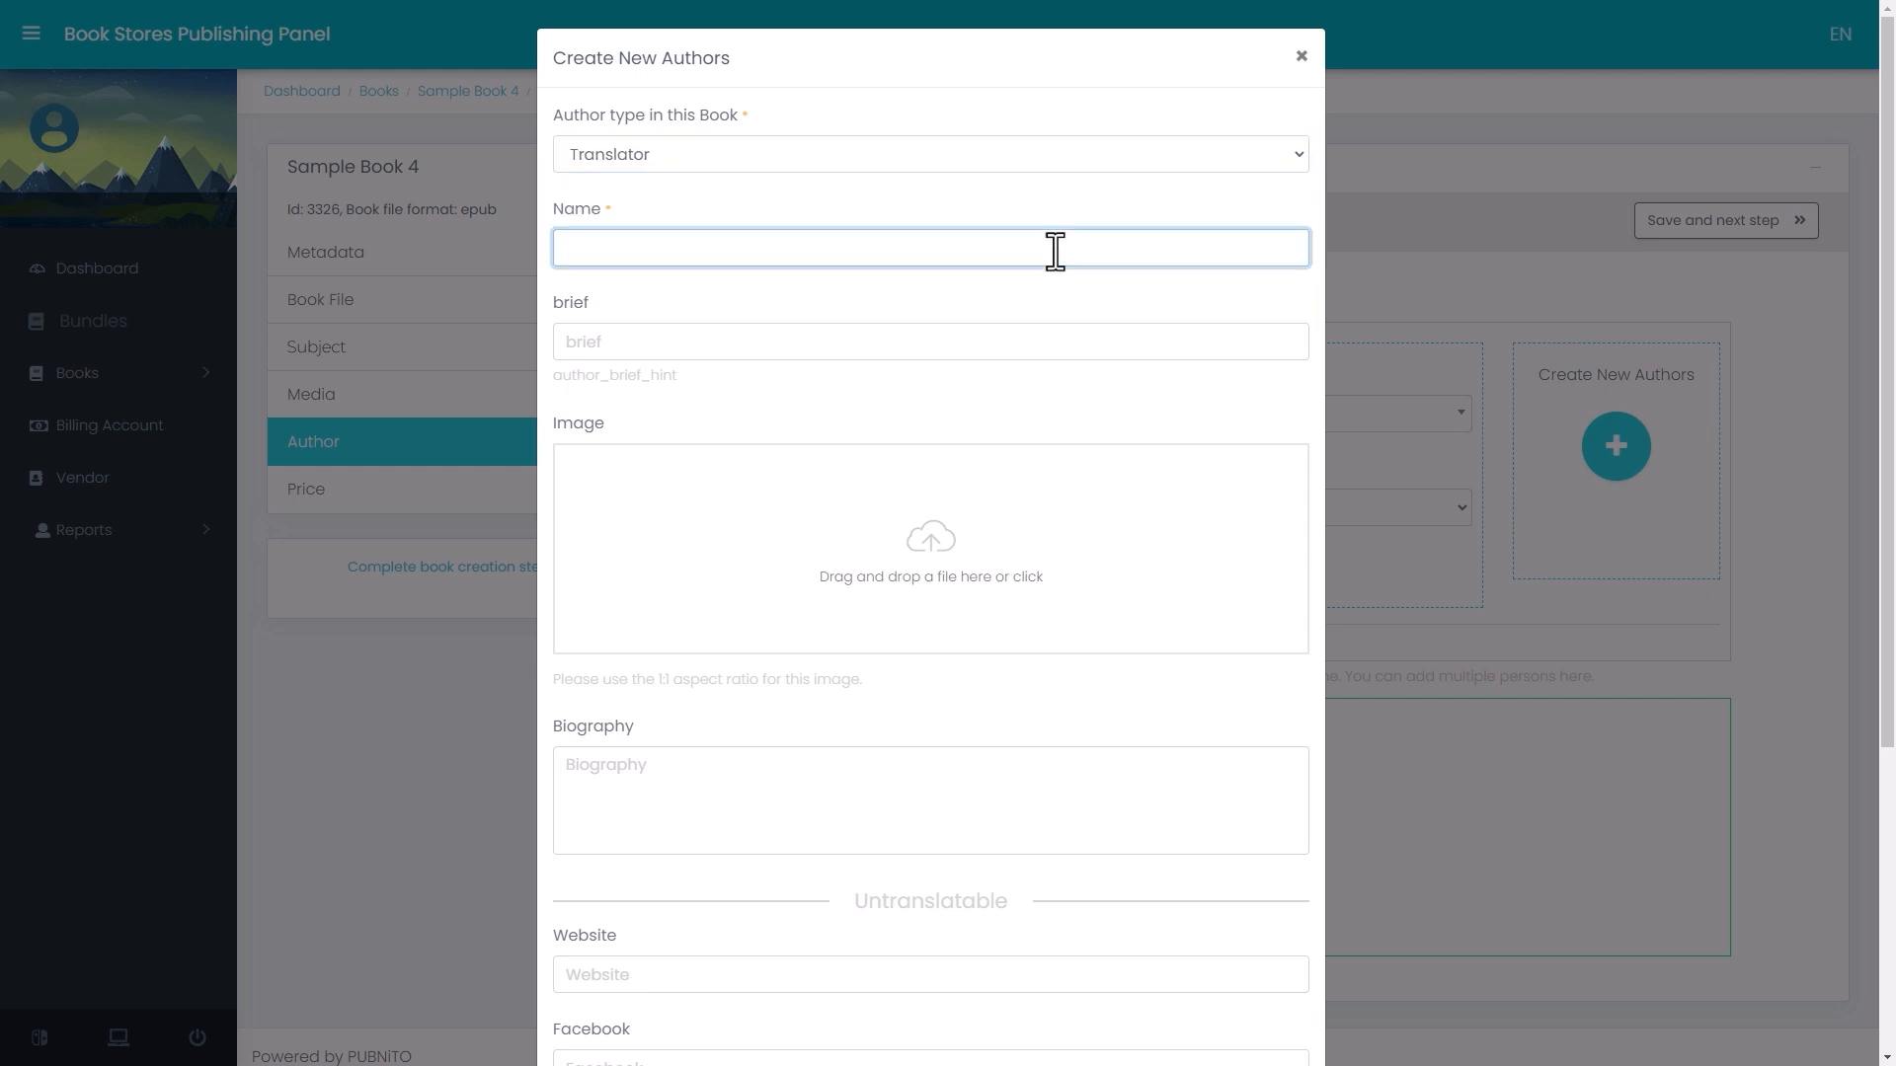
type("Translator 4")
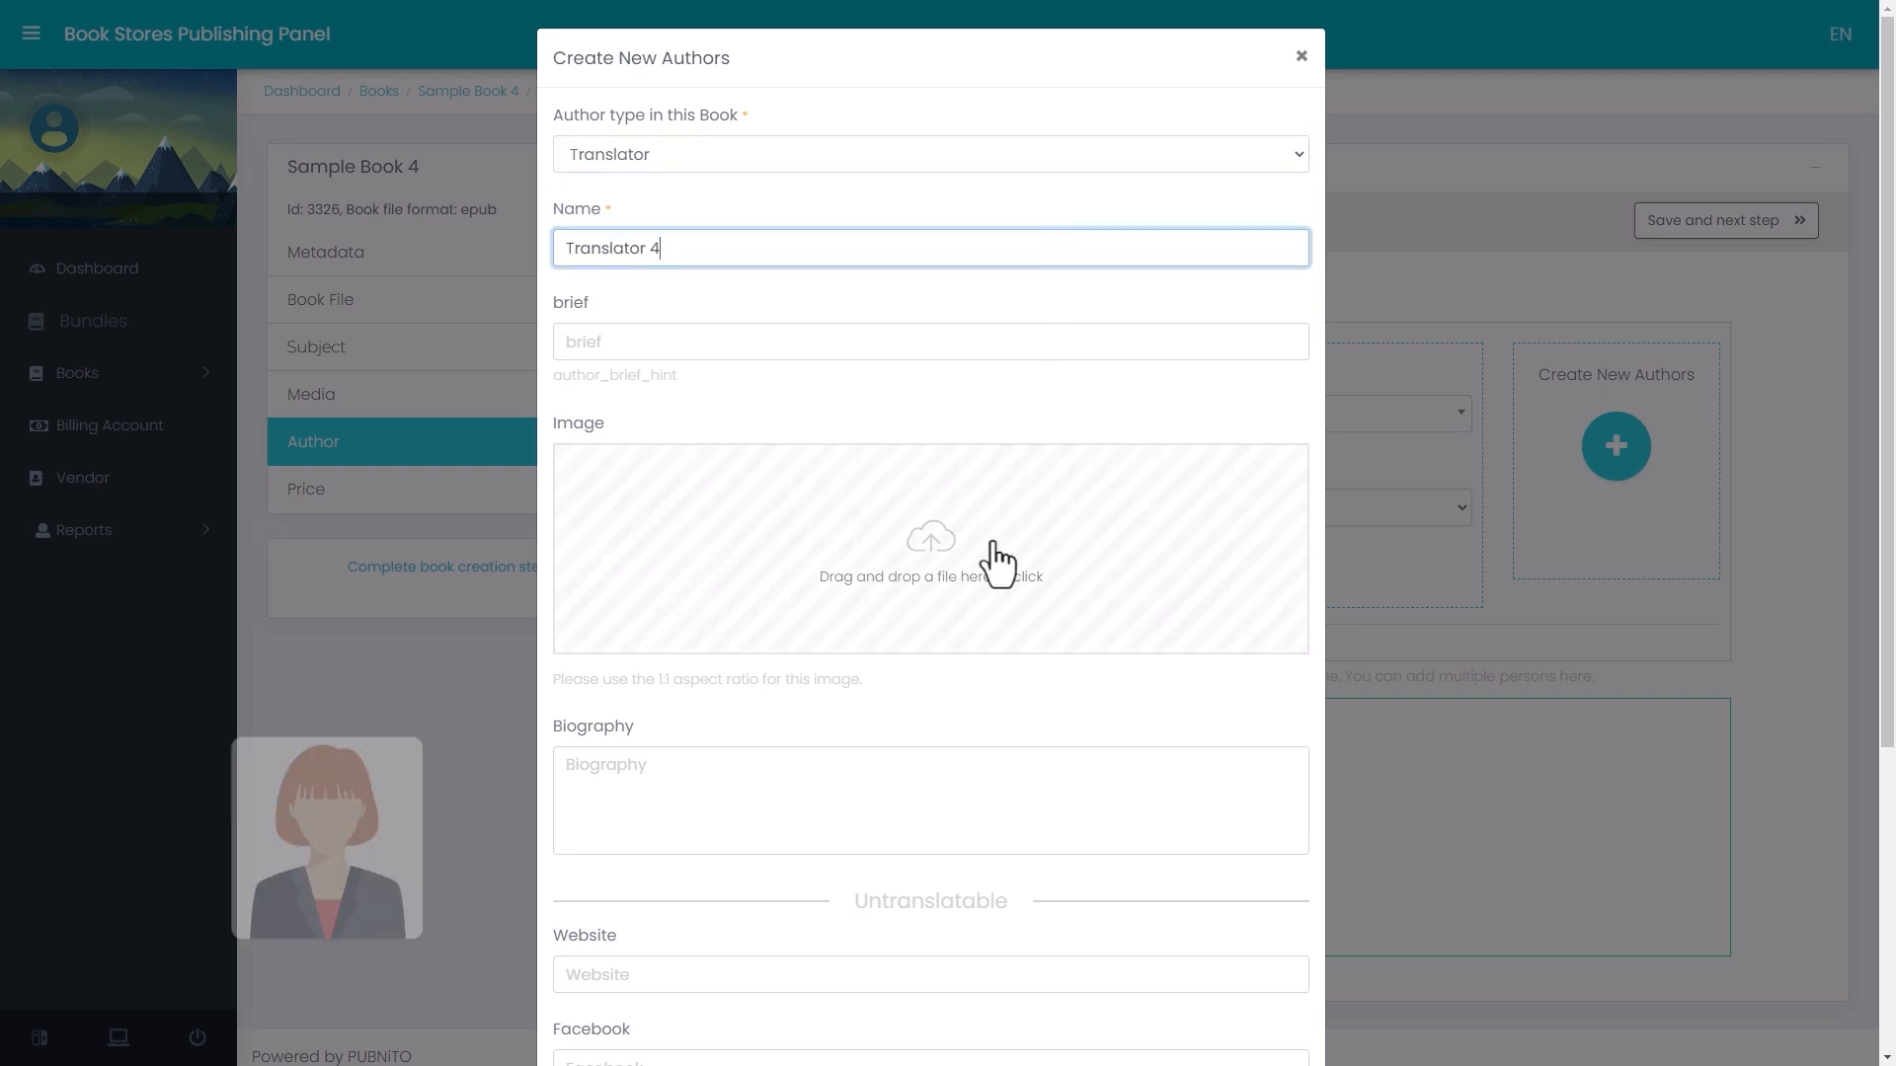
left_click_drag(933, 545, 932, 543)
scroll(932, 541, "down", 4)
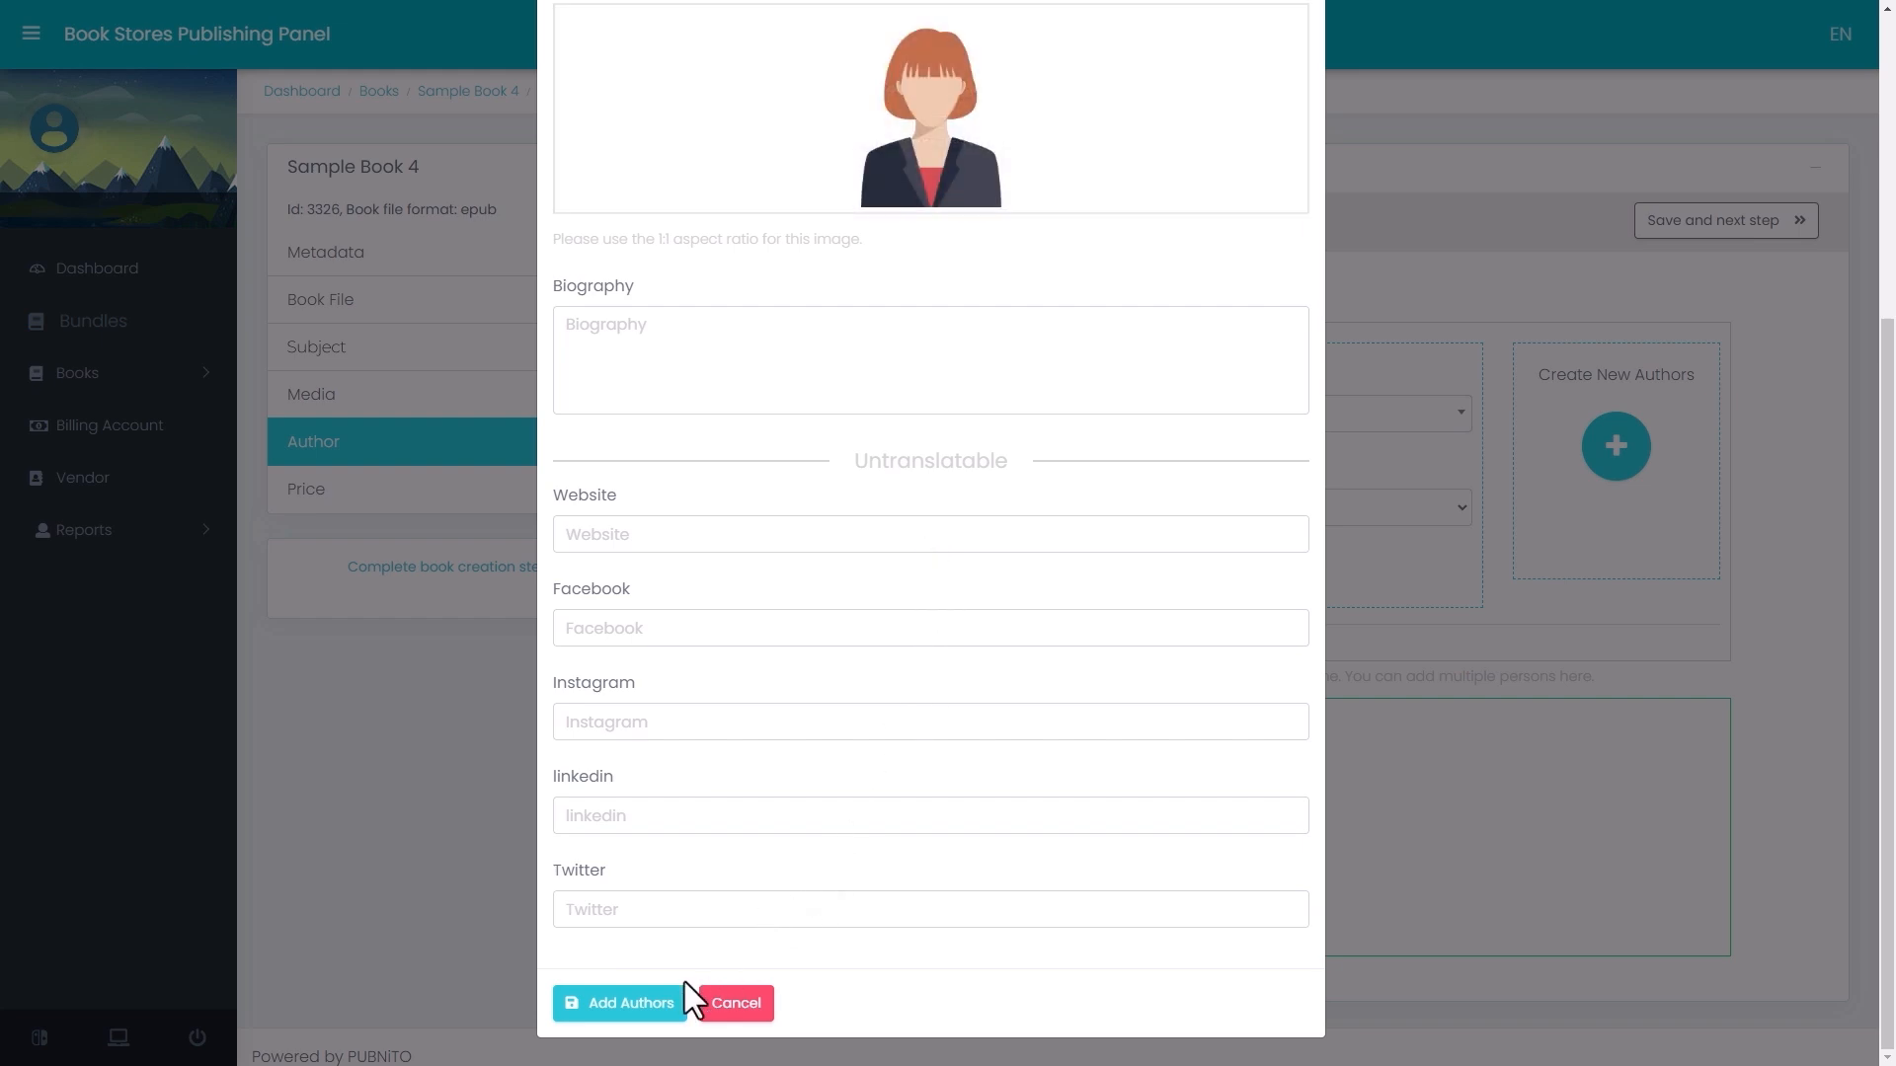
left_click(624, 1003)
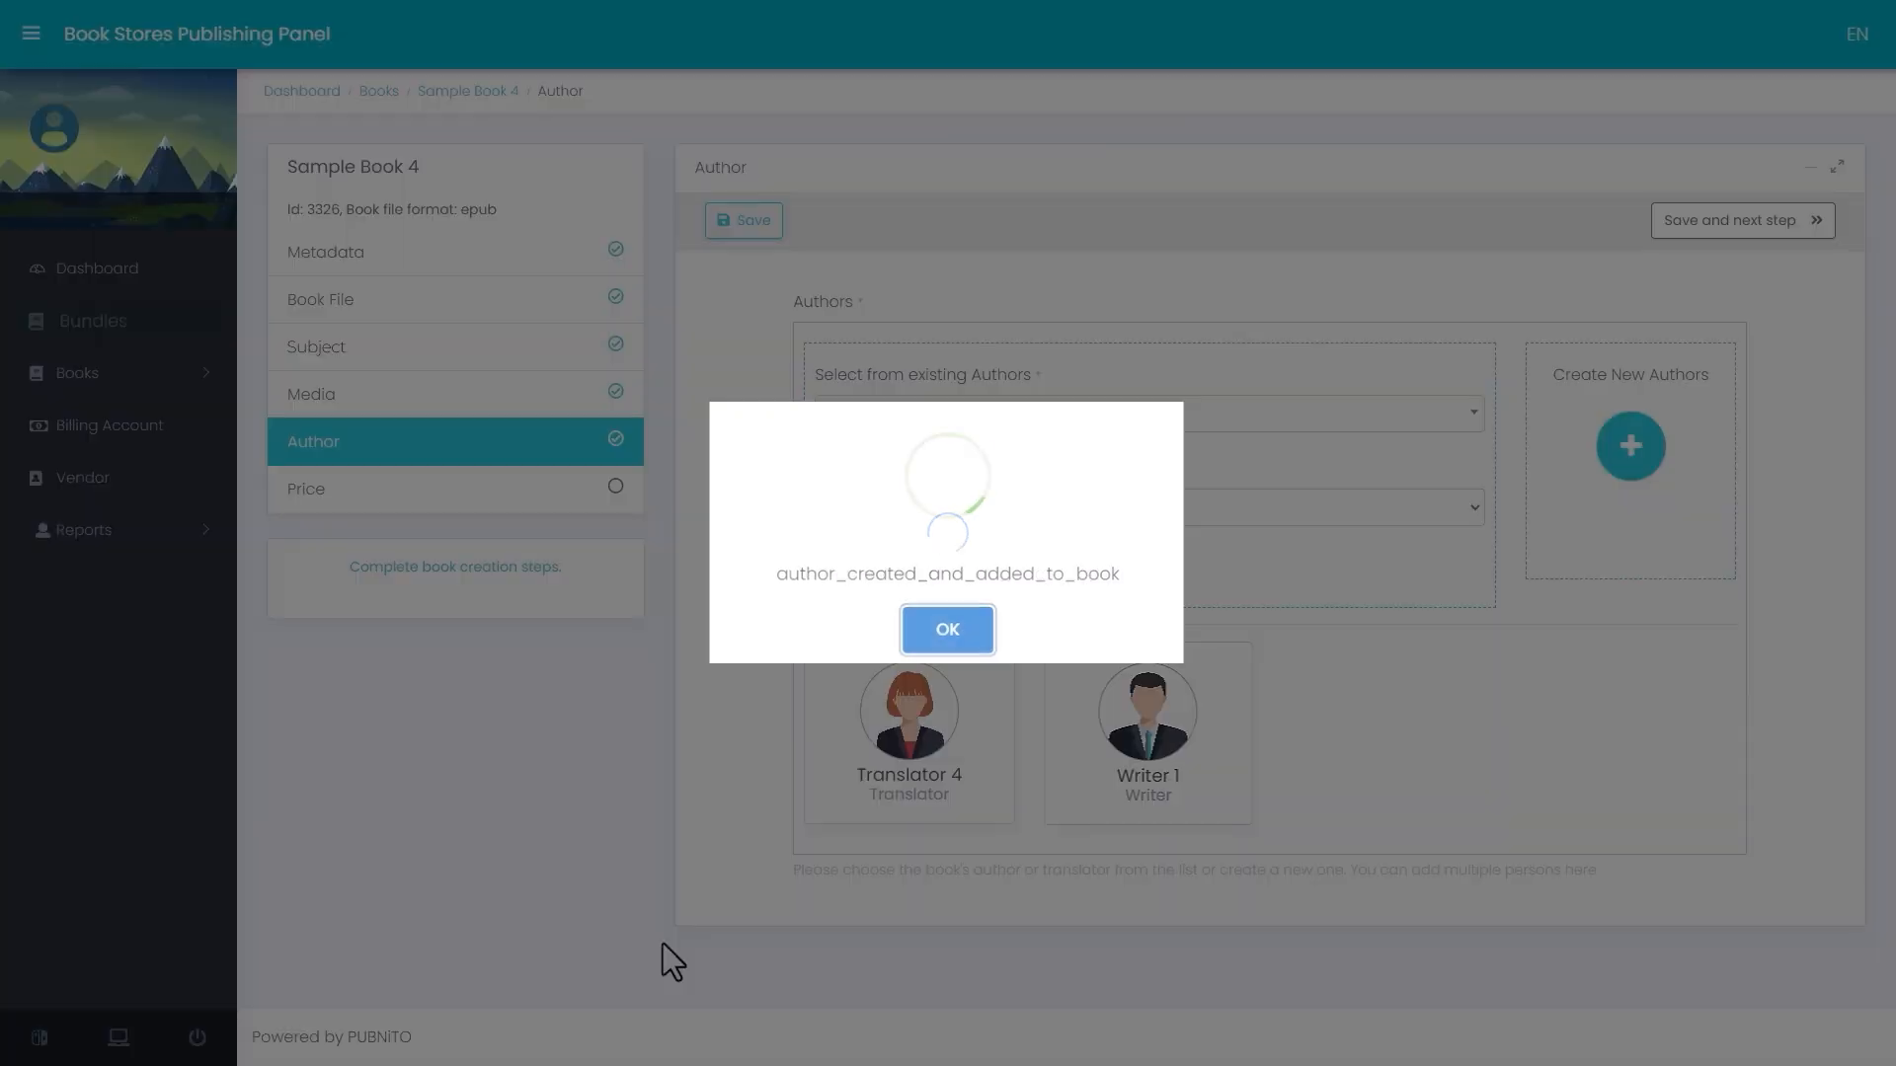
key("Return")
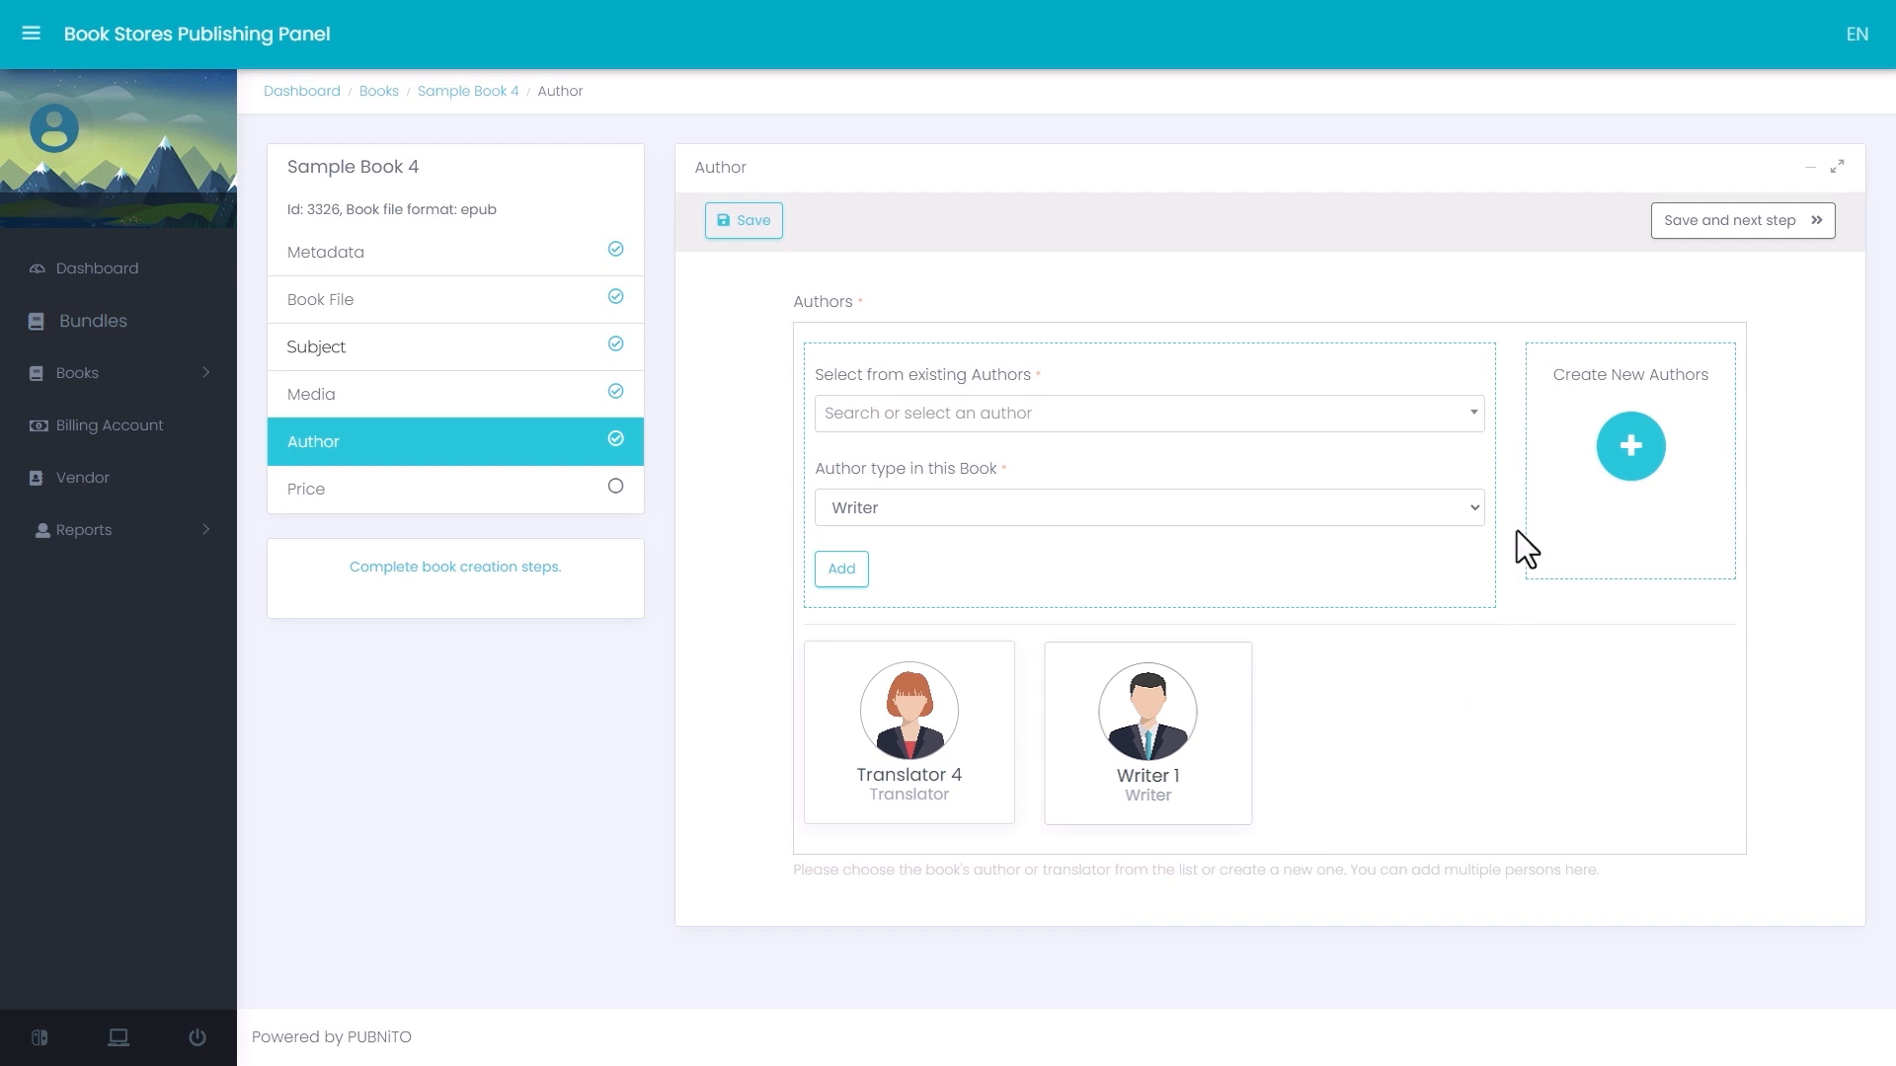
- Add the existing author Writer 3 as Writer, and save the authors to proceed to the Price stage
left_click(1422, 416)
type("wri")
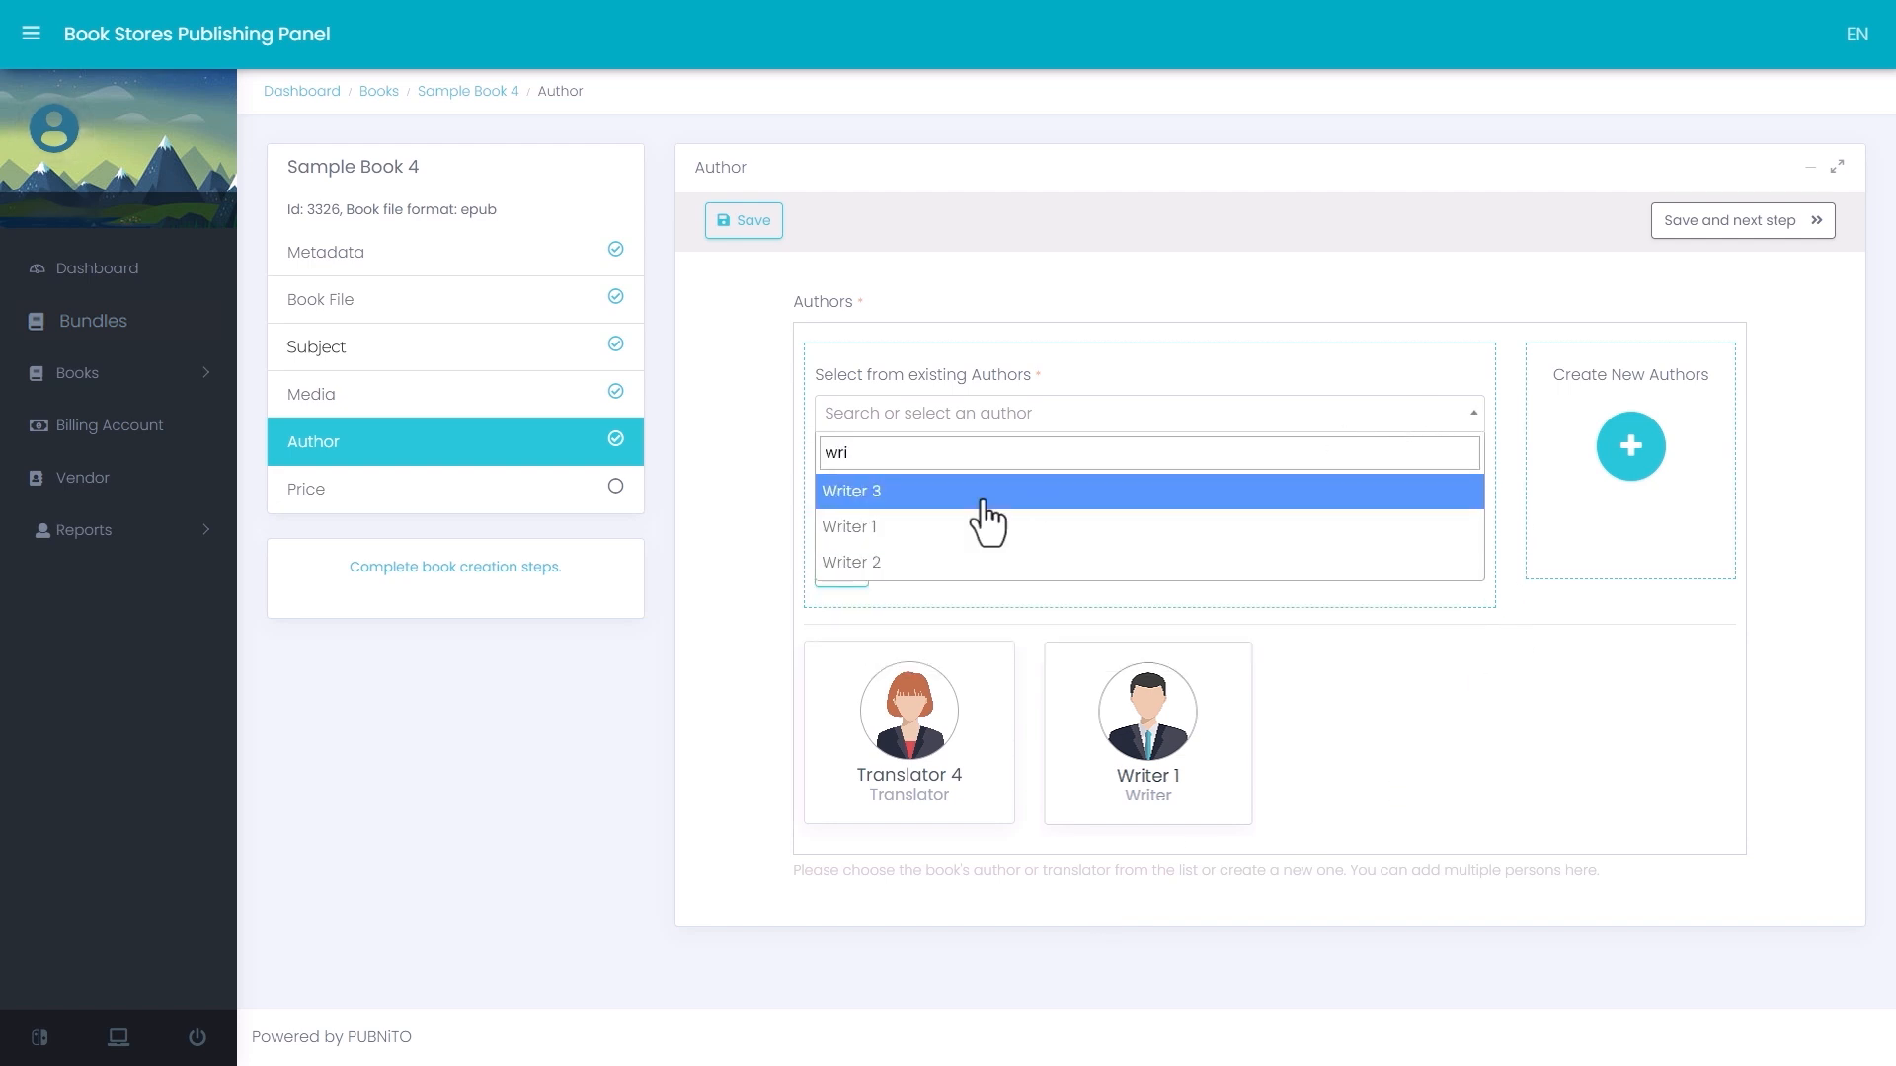
left_click(977, 499)
left_click(1102, 511)
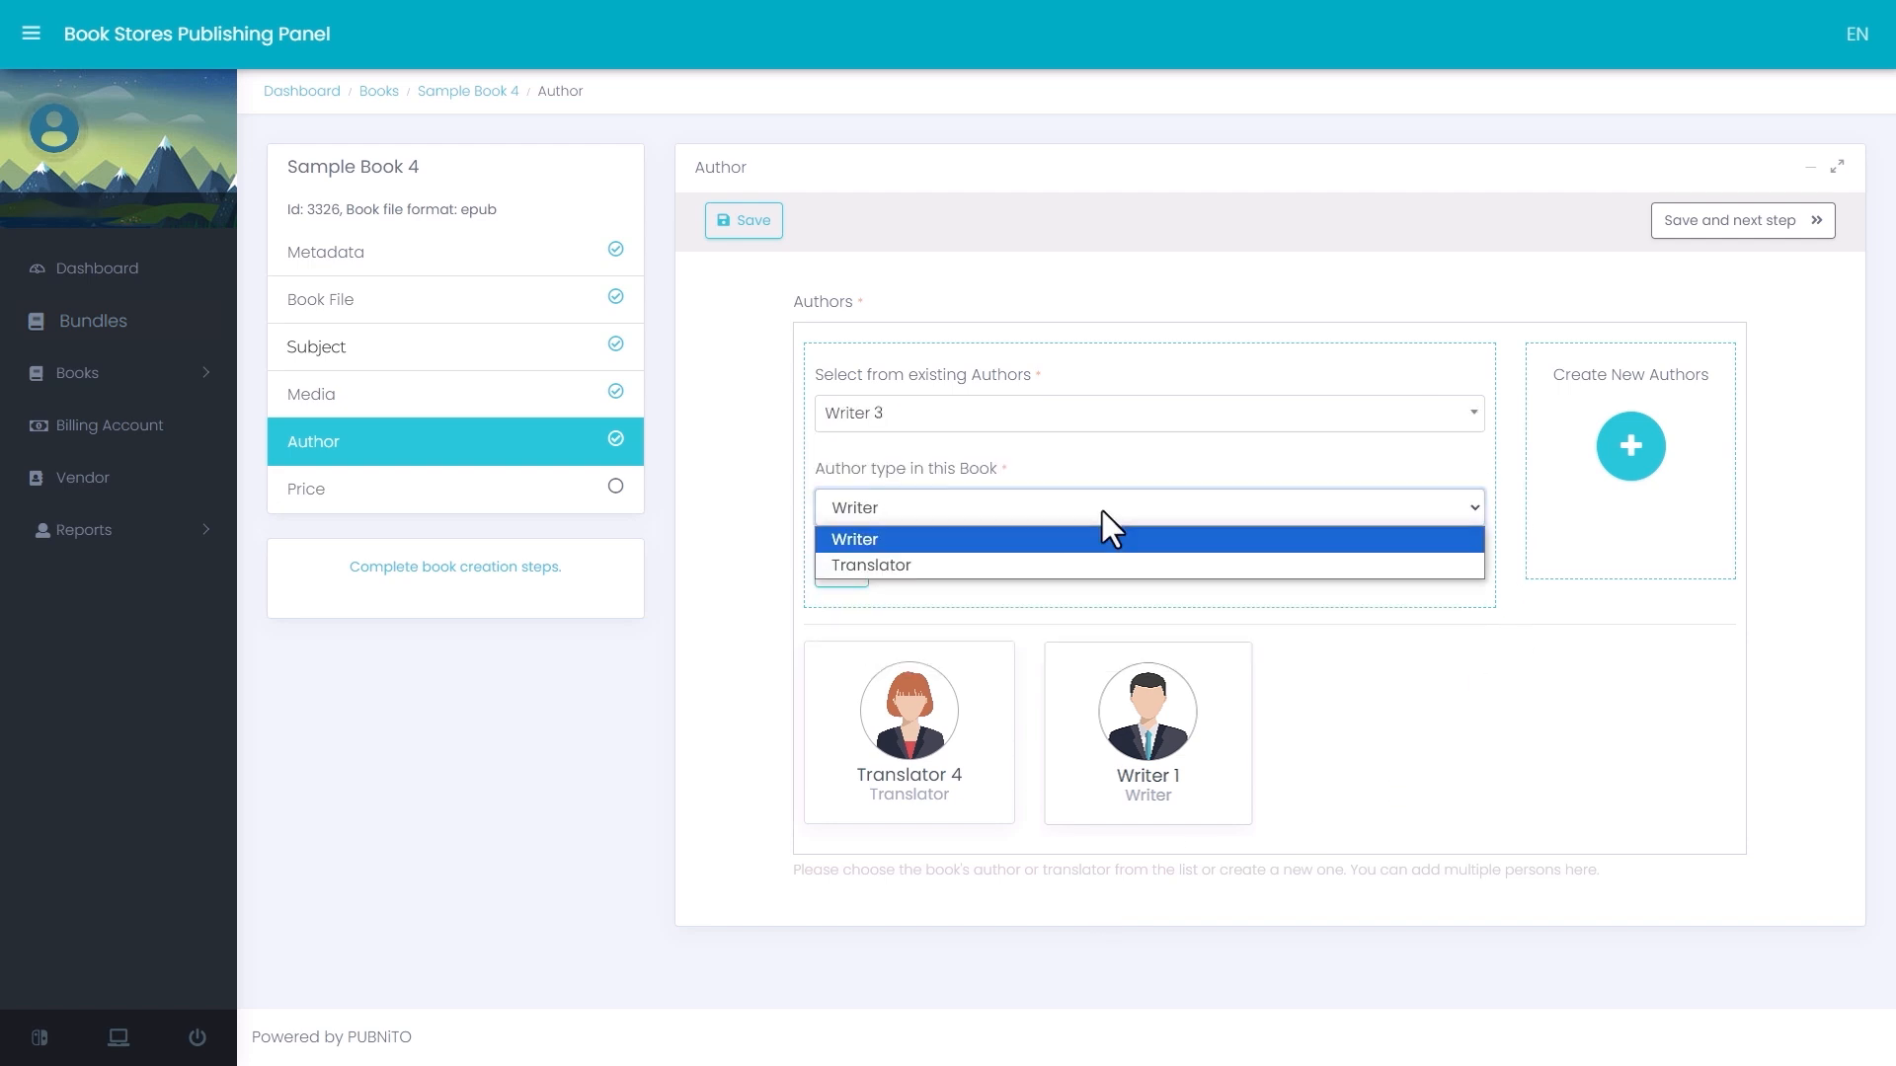
left_click(914, 539)
left_click(845, 565)
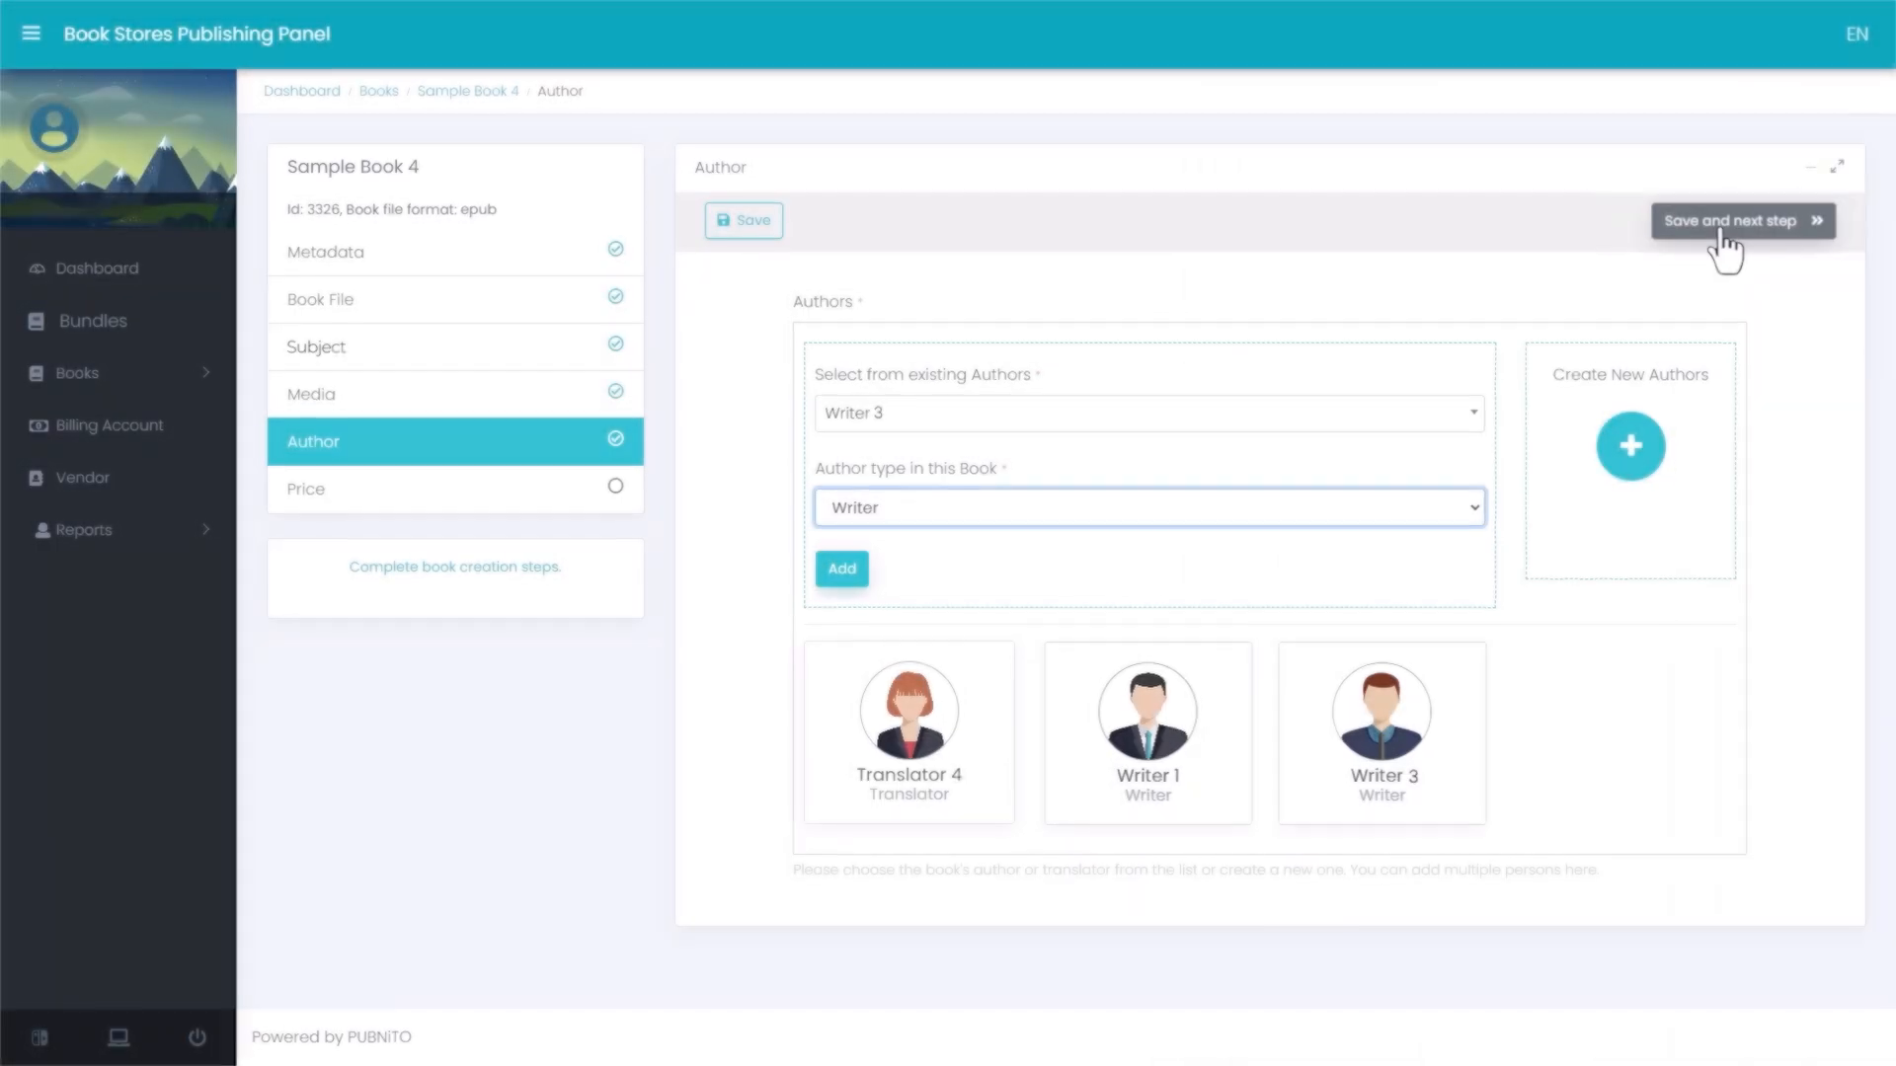
left_click(1718, 223)
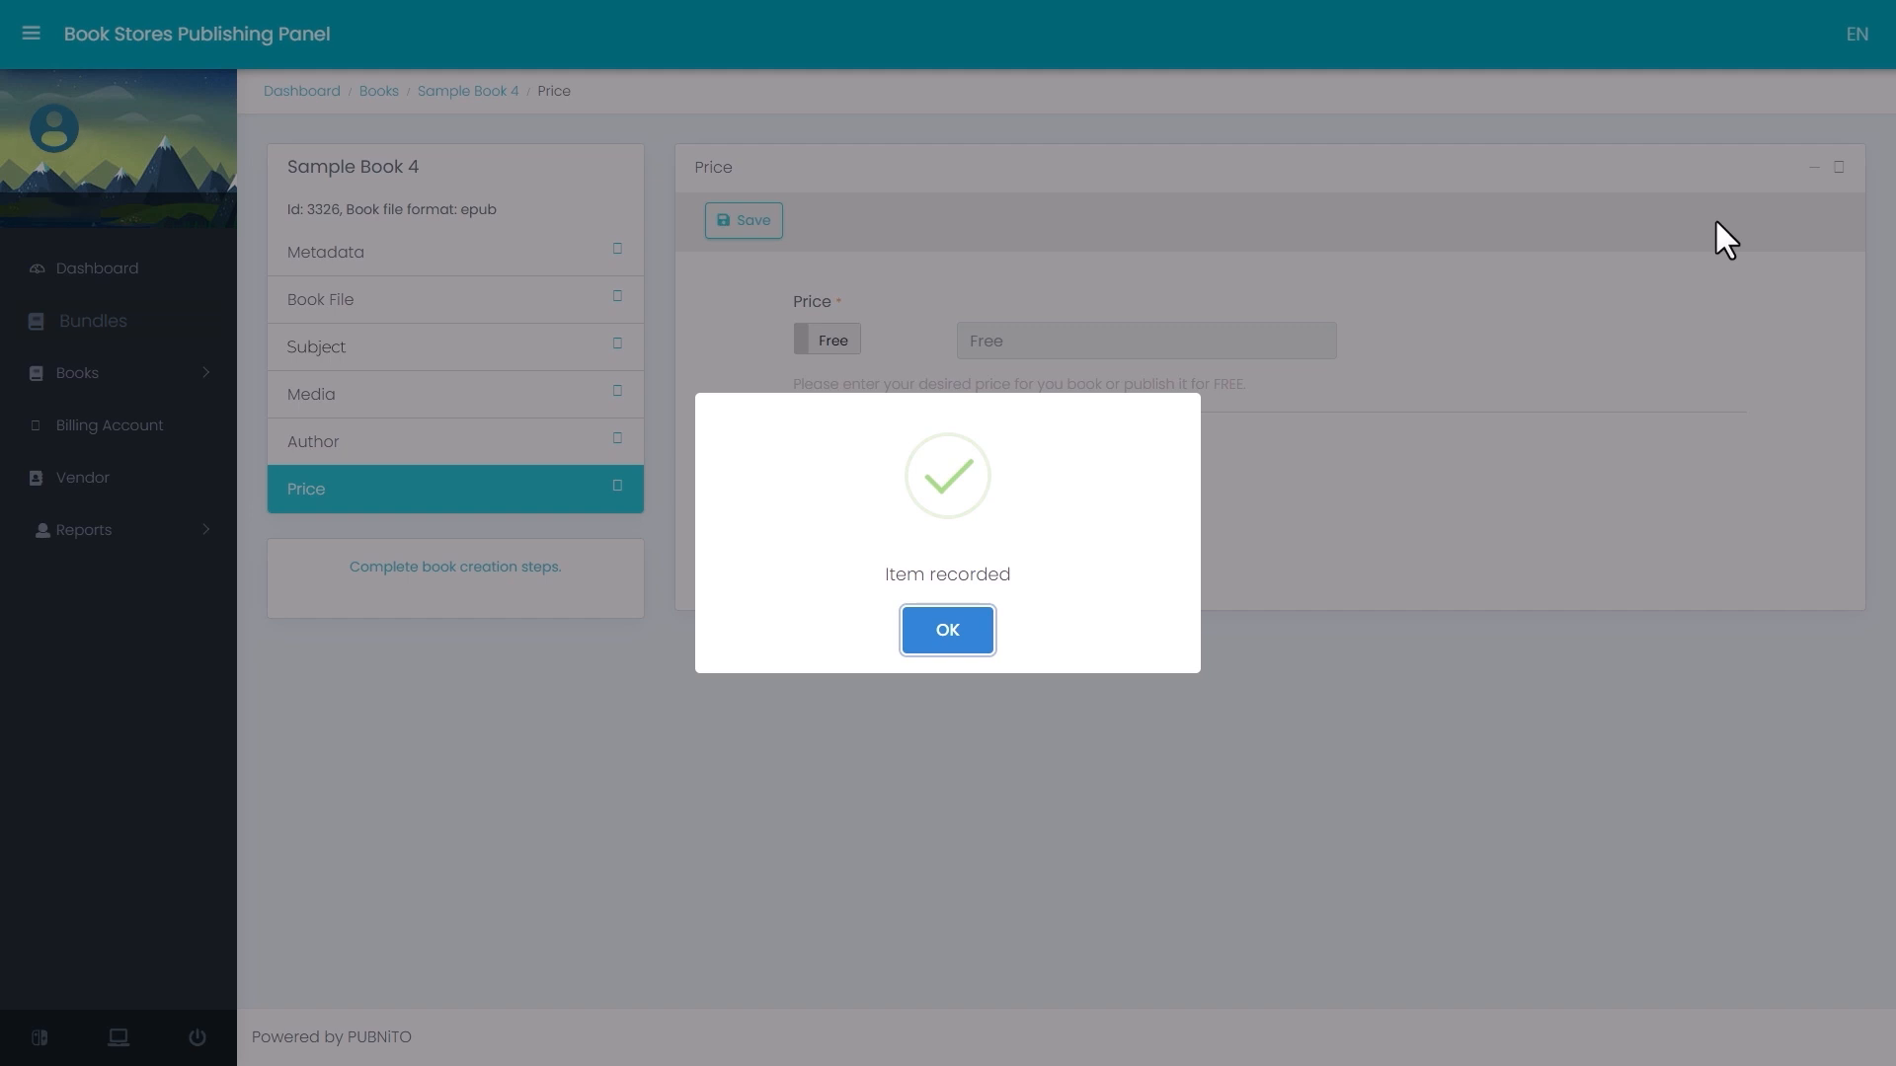
left_click(952, 632)
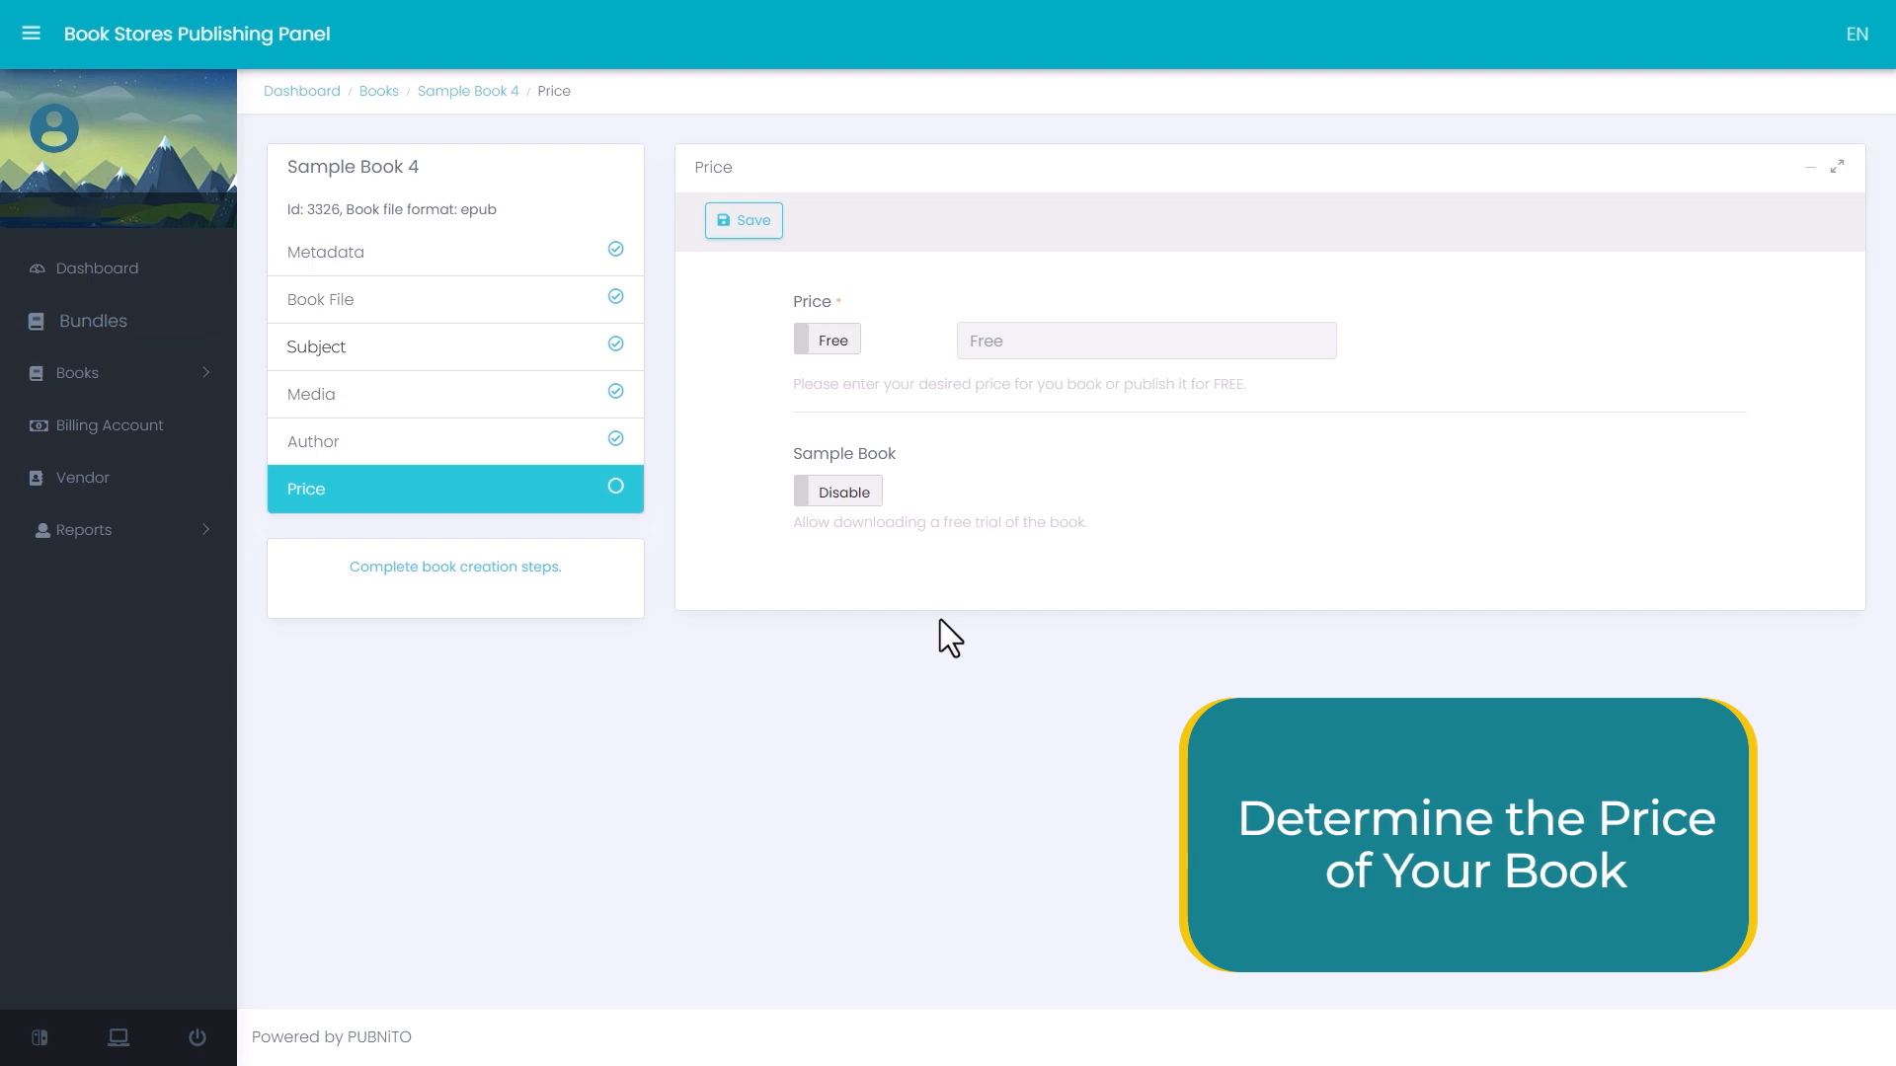
- Switch the book from free to paid and set its price to $100
left_click(823, 340)
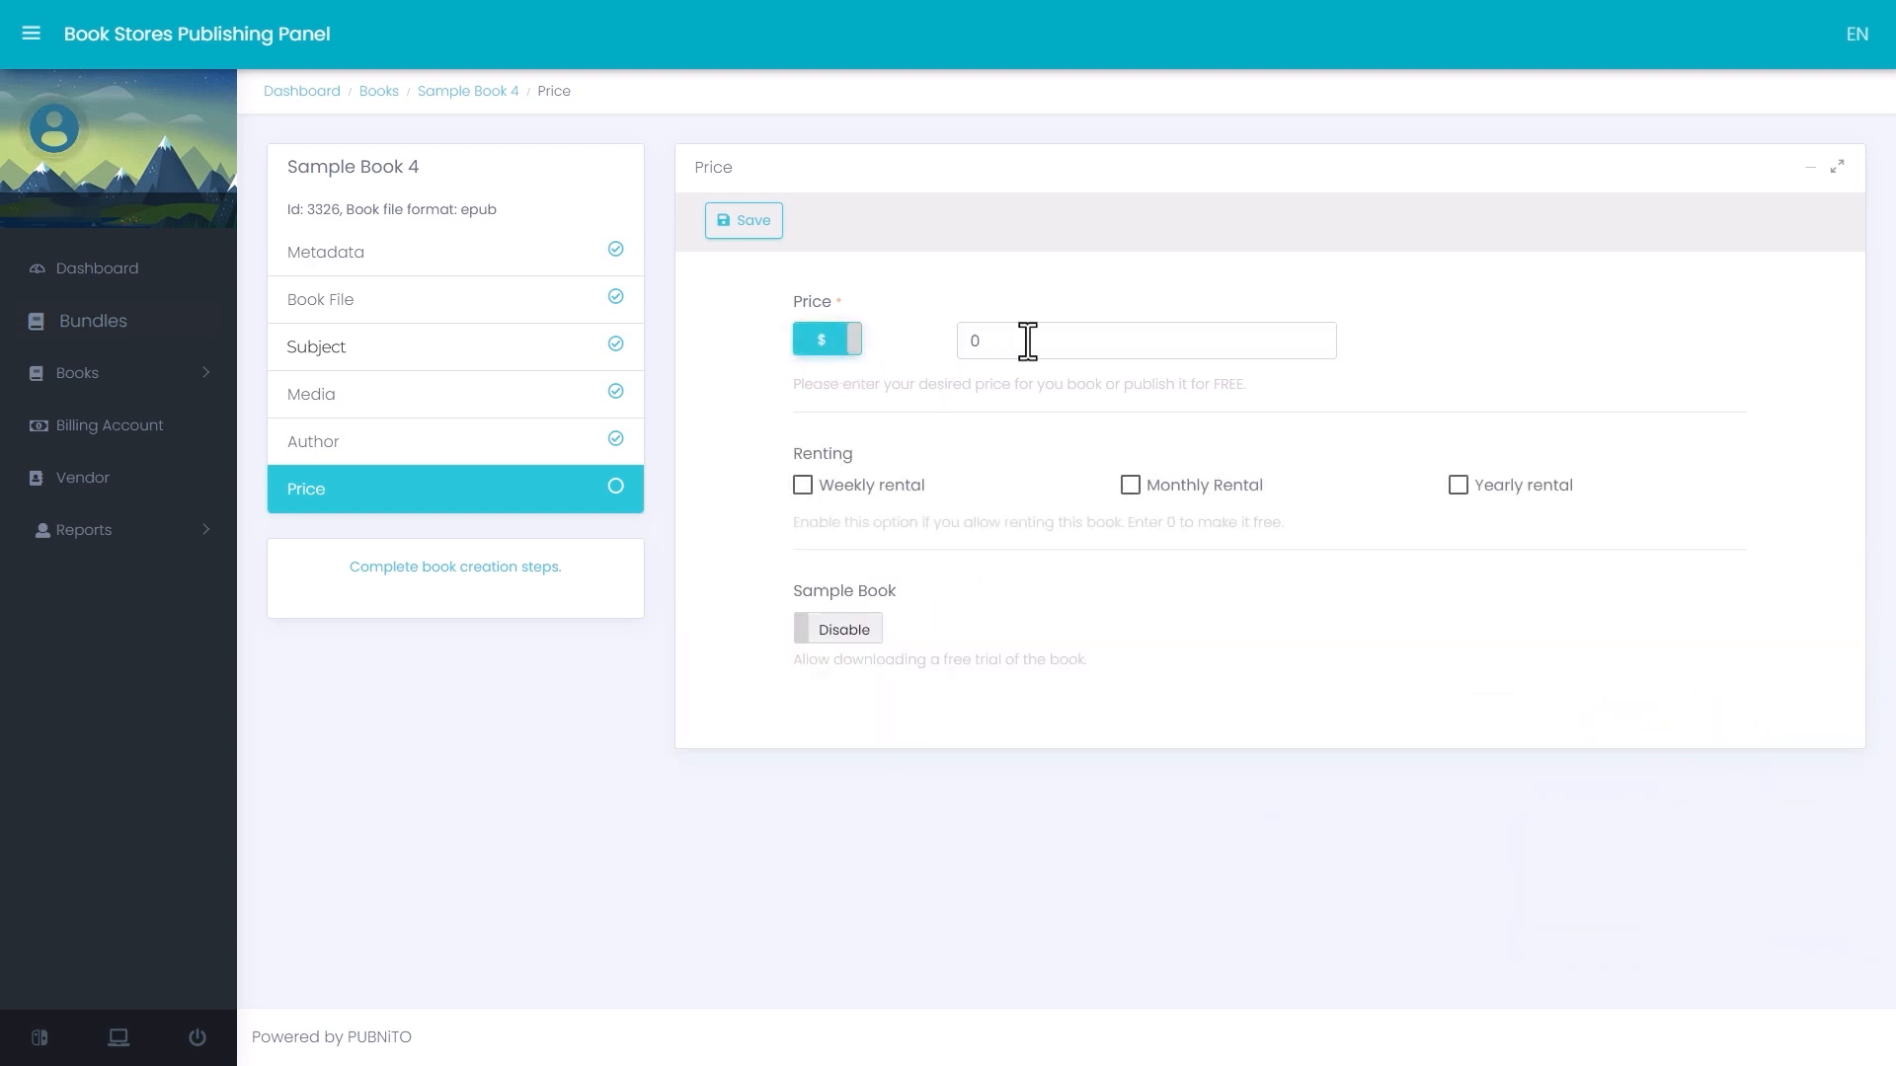
left_click(1059, 341)
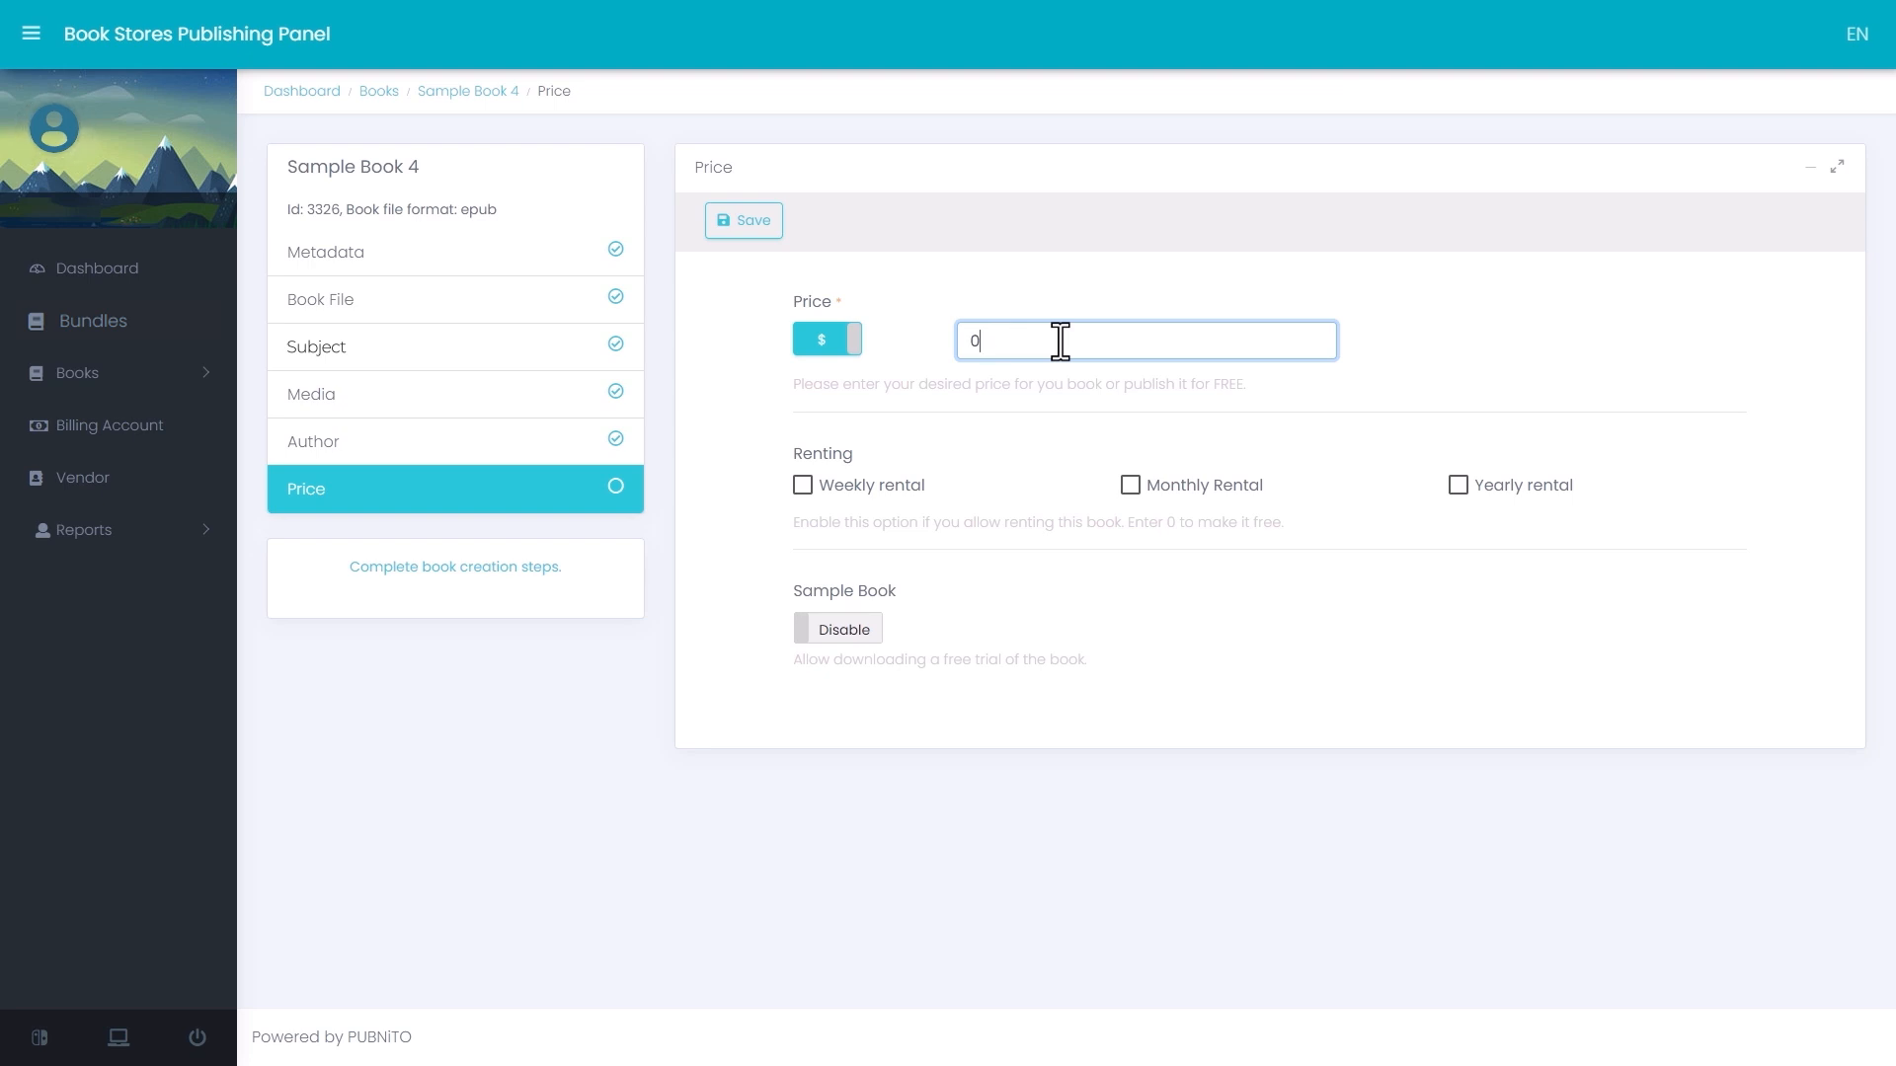
type("100")
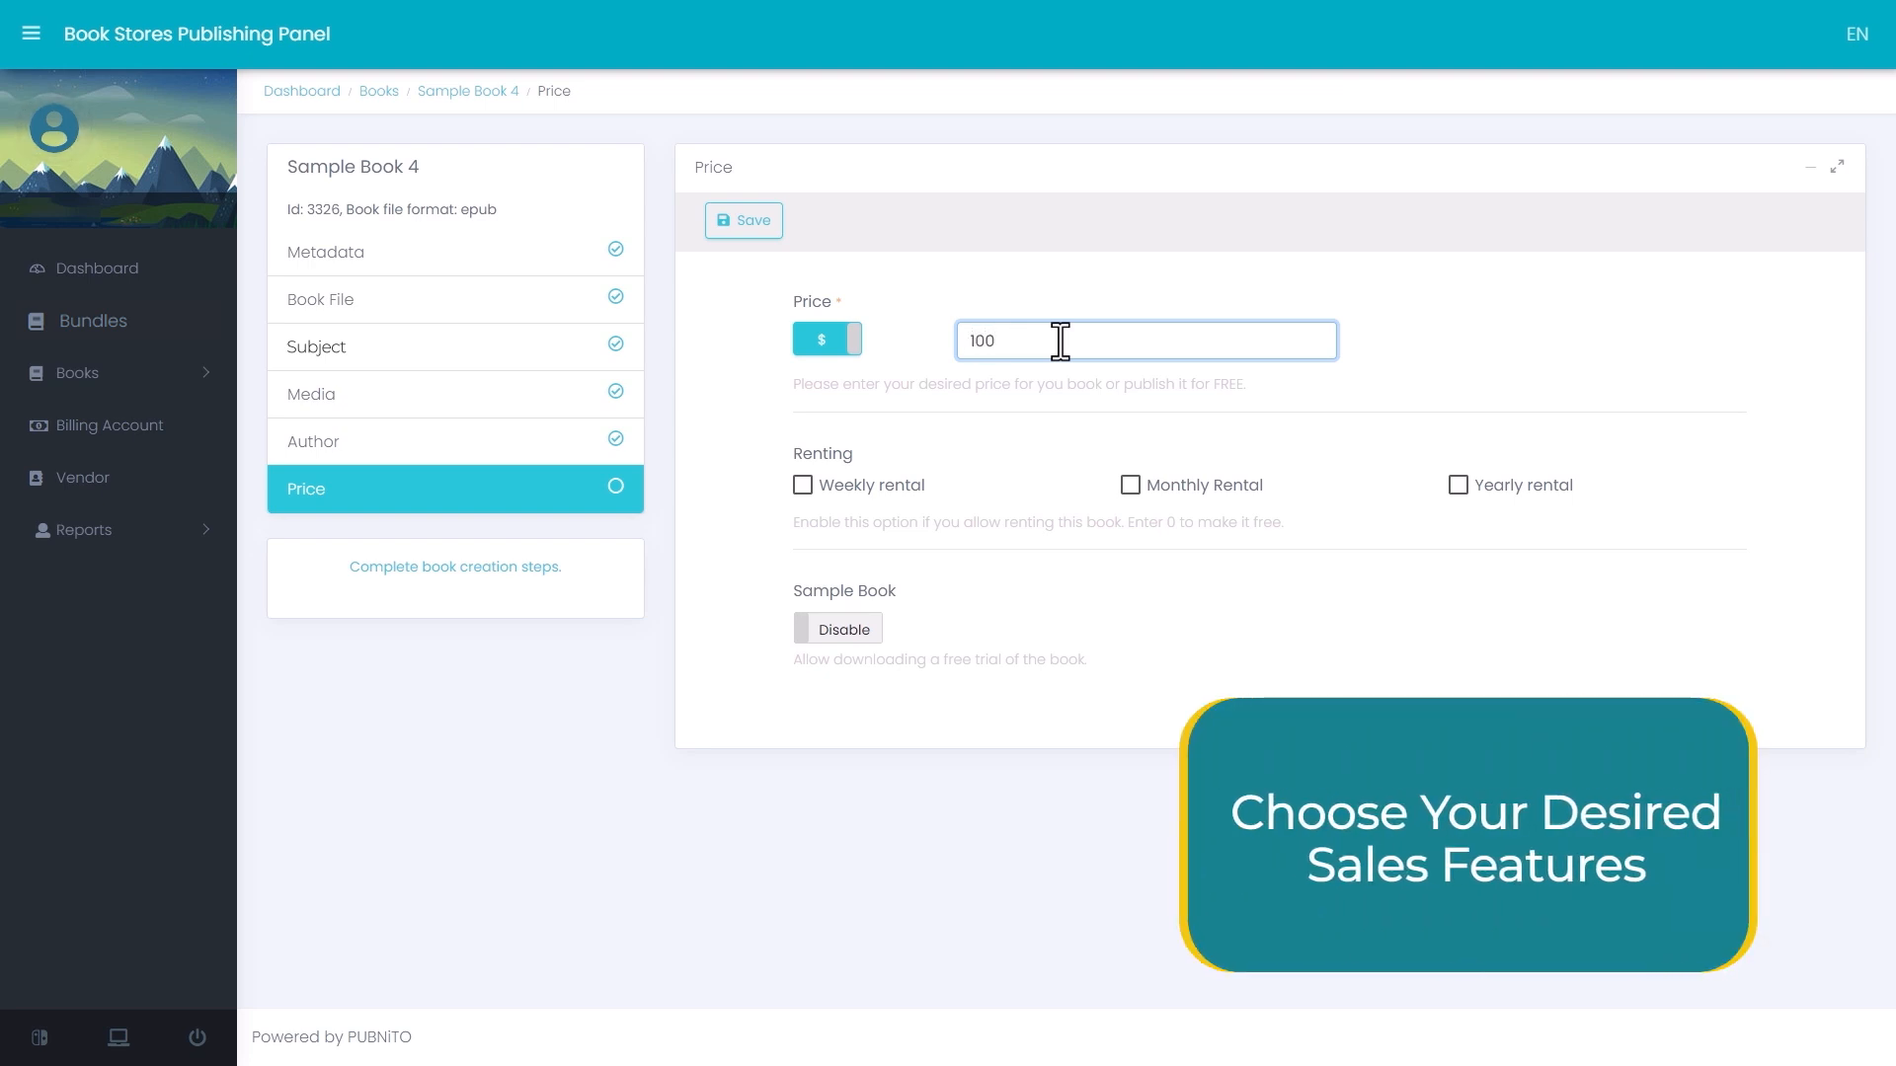
- Enable weekly, monthly and yearly rental with prices of 5, 15 and 25 respectively
left_click(802, 486)
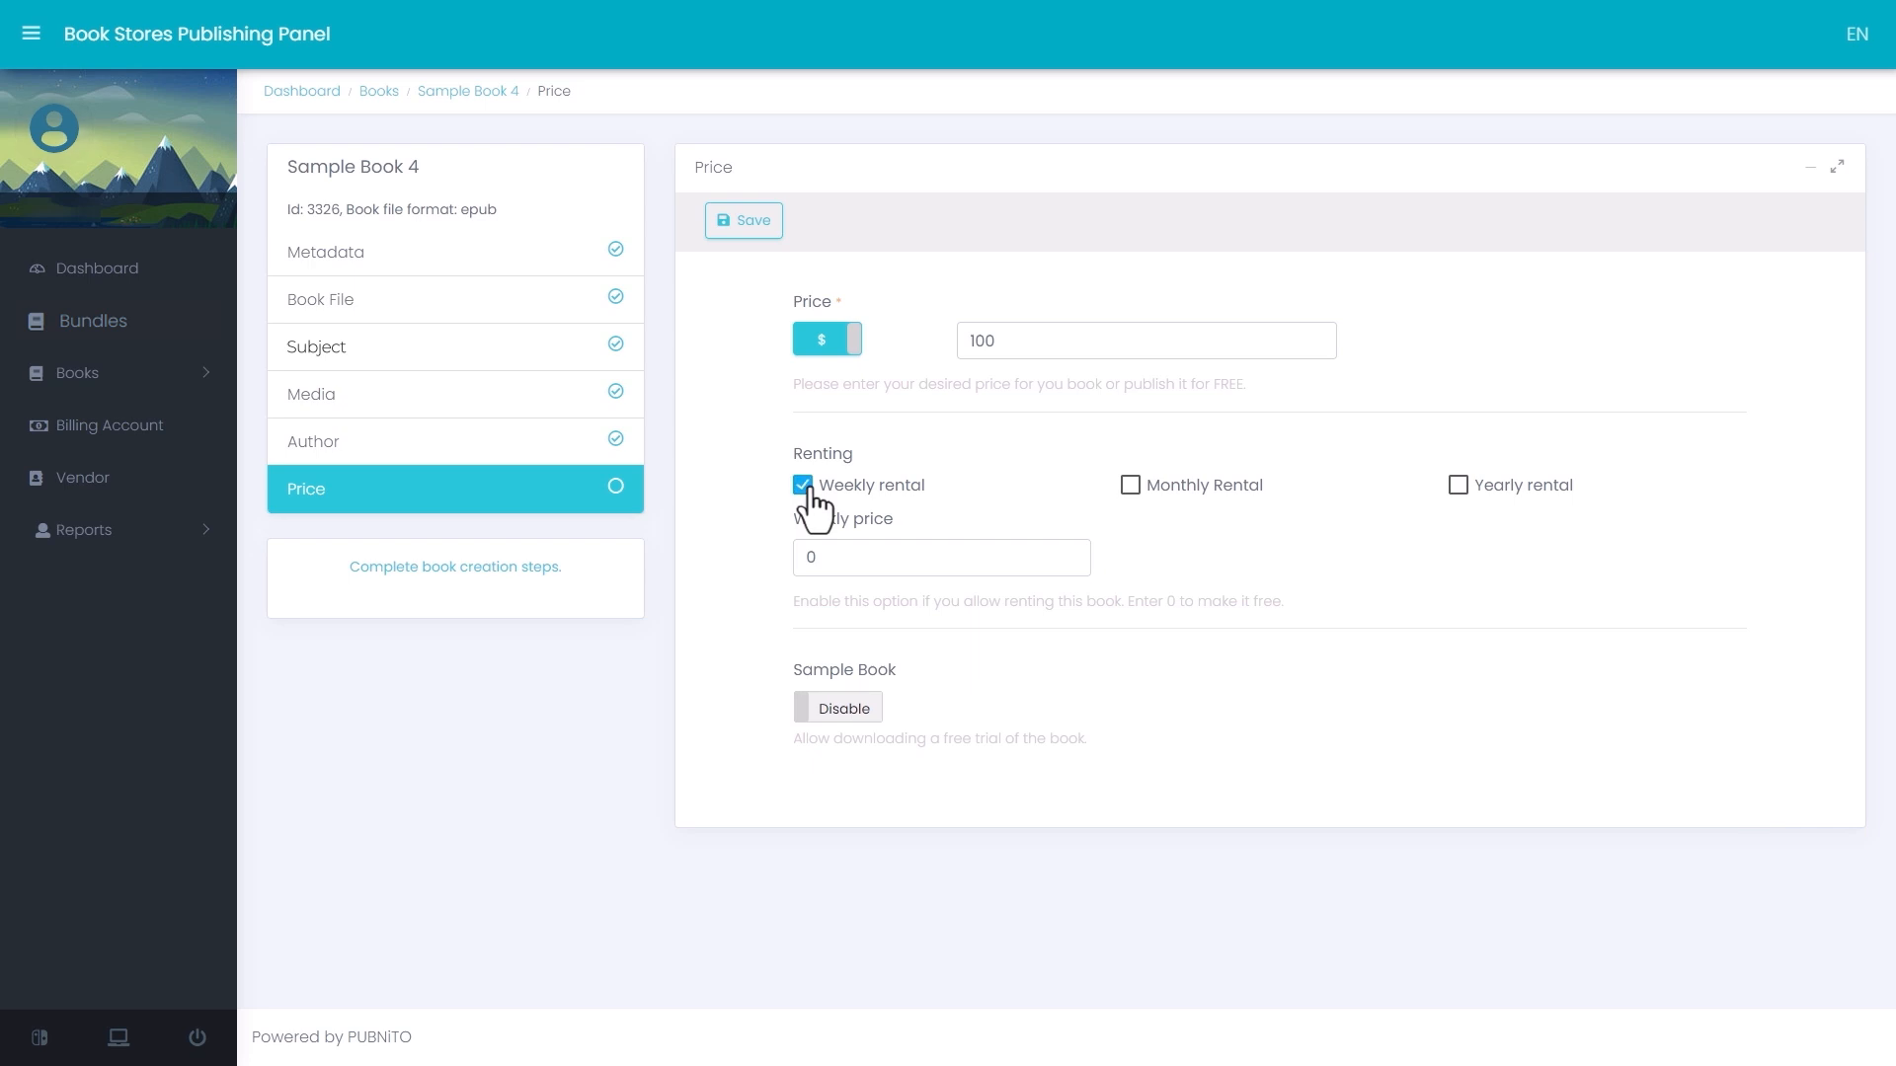
left_click(888, 559)
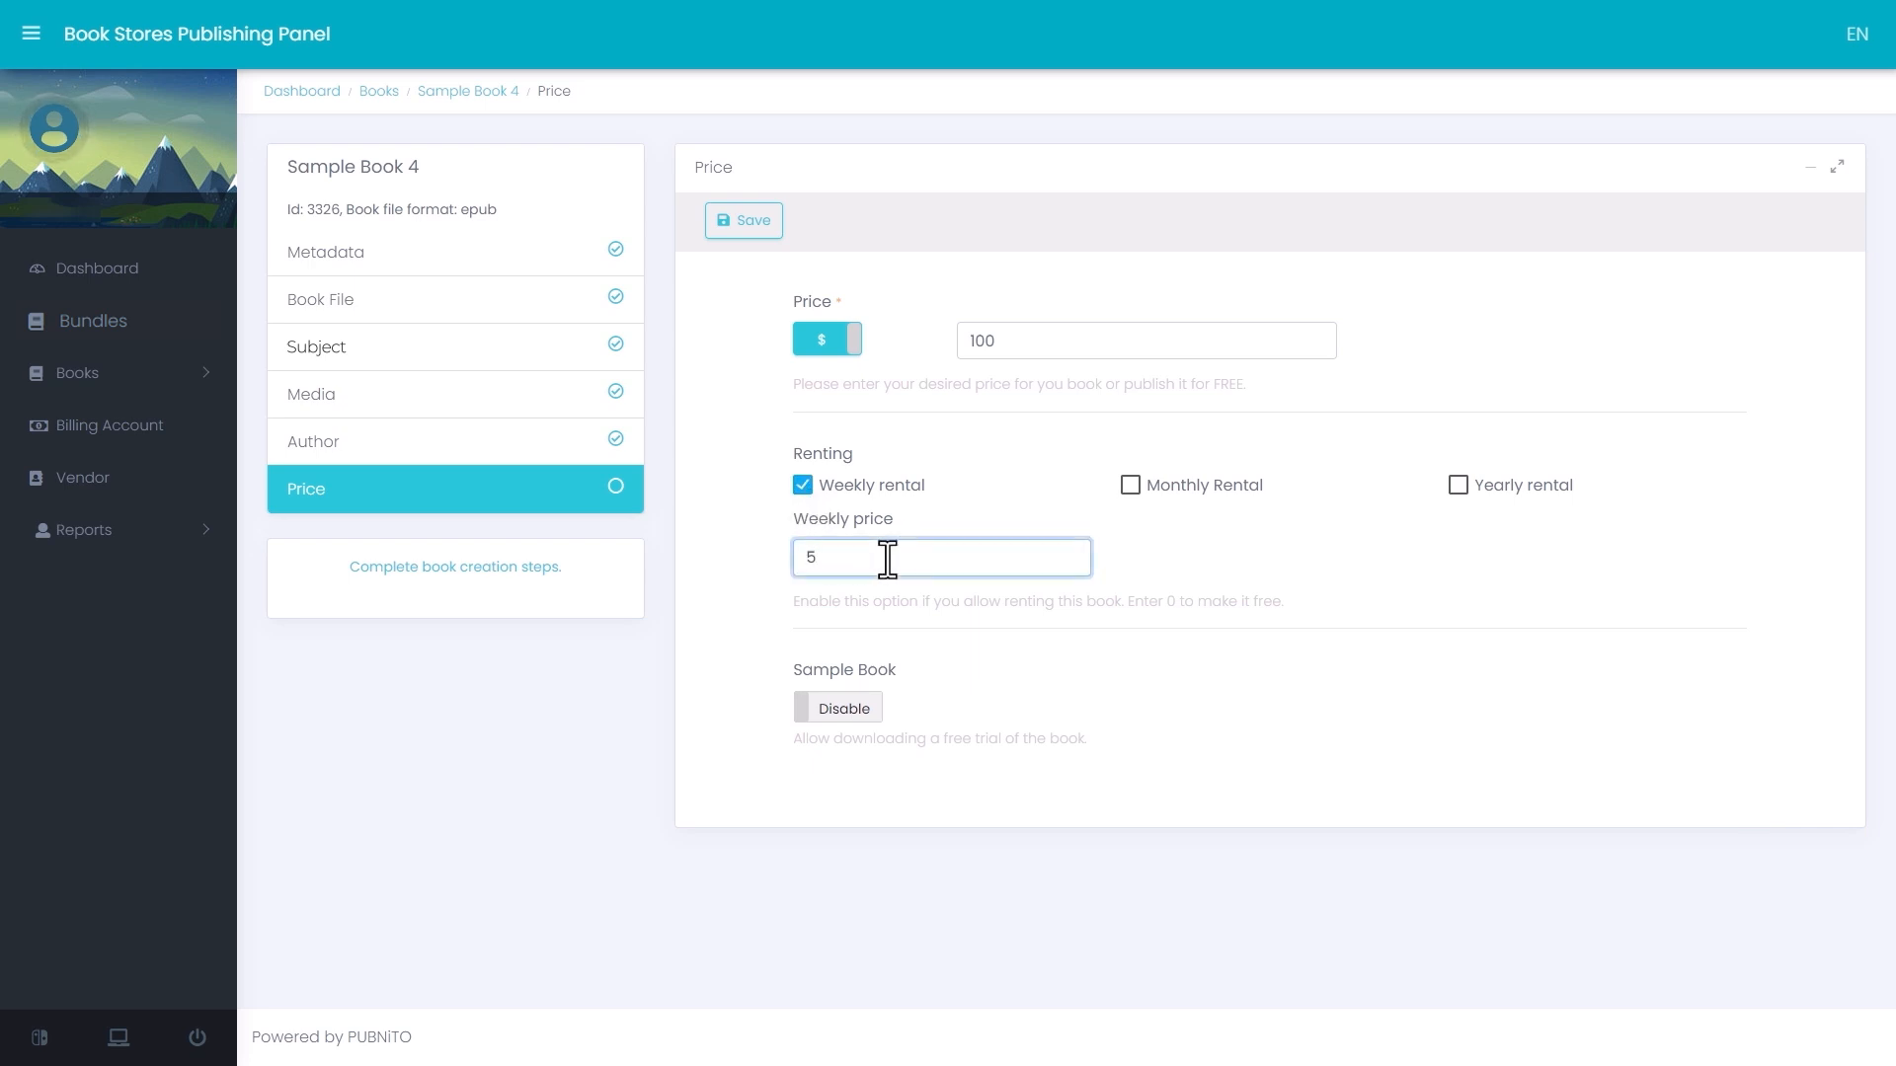
left_click(1131, 485)
left_click(1202, 563)
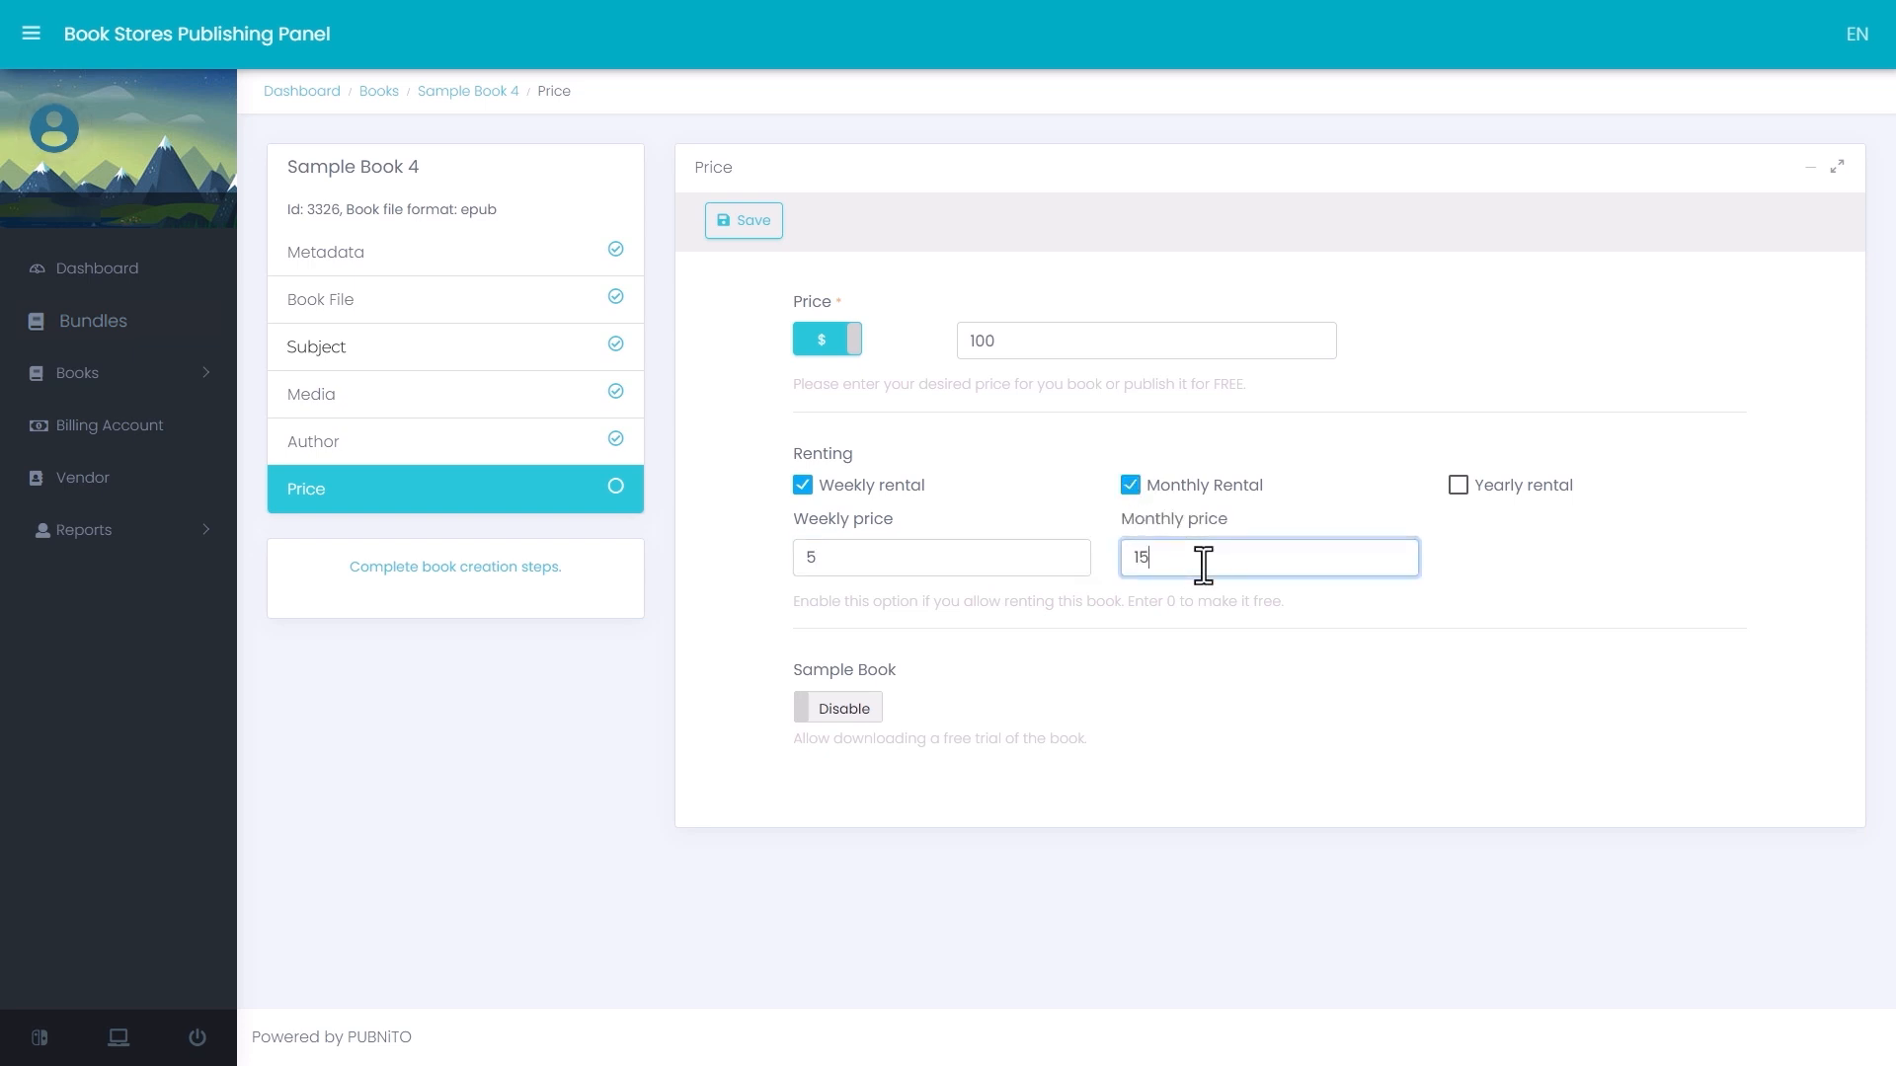
left_click(1458, 487)
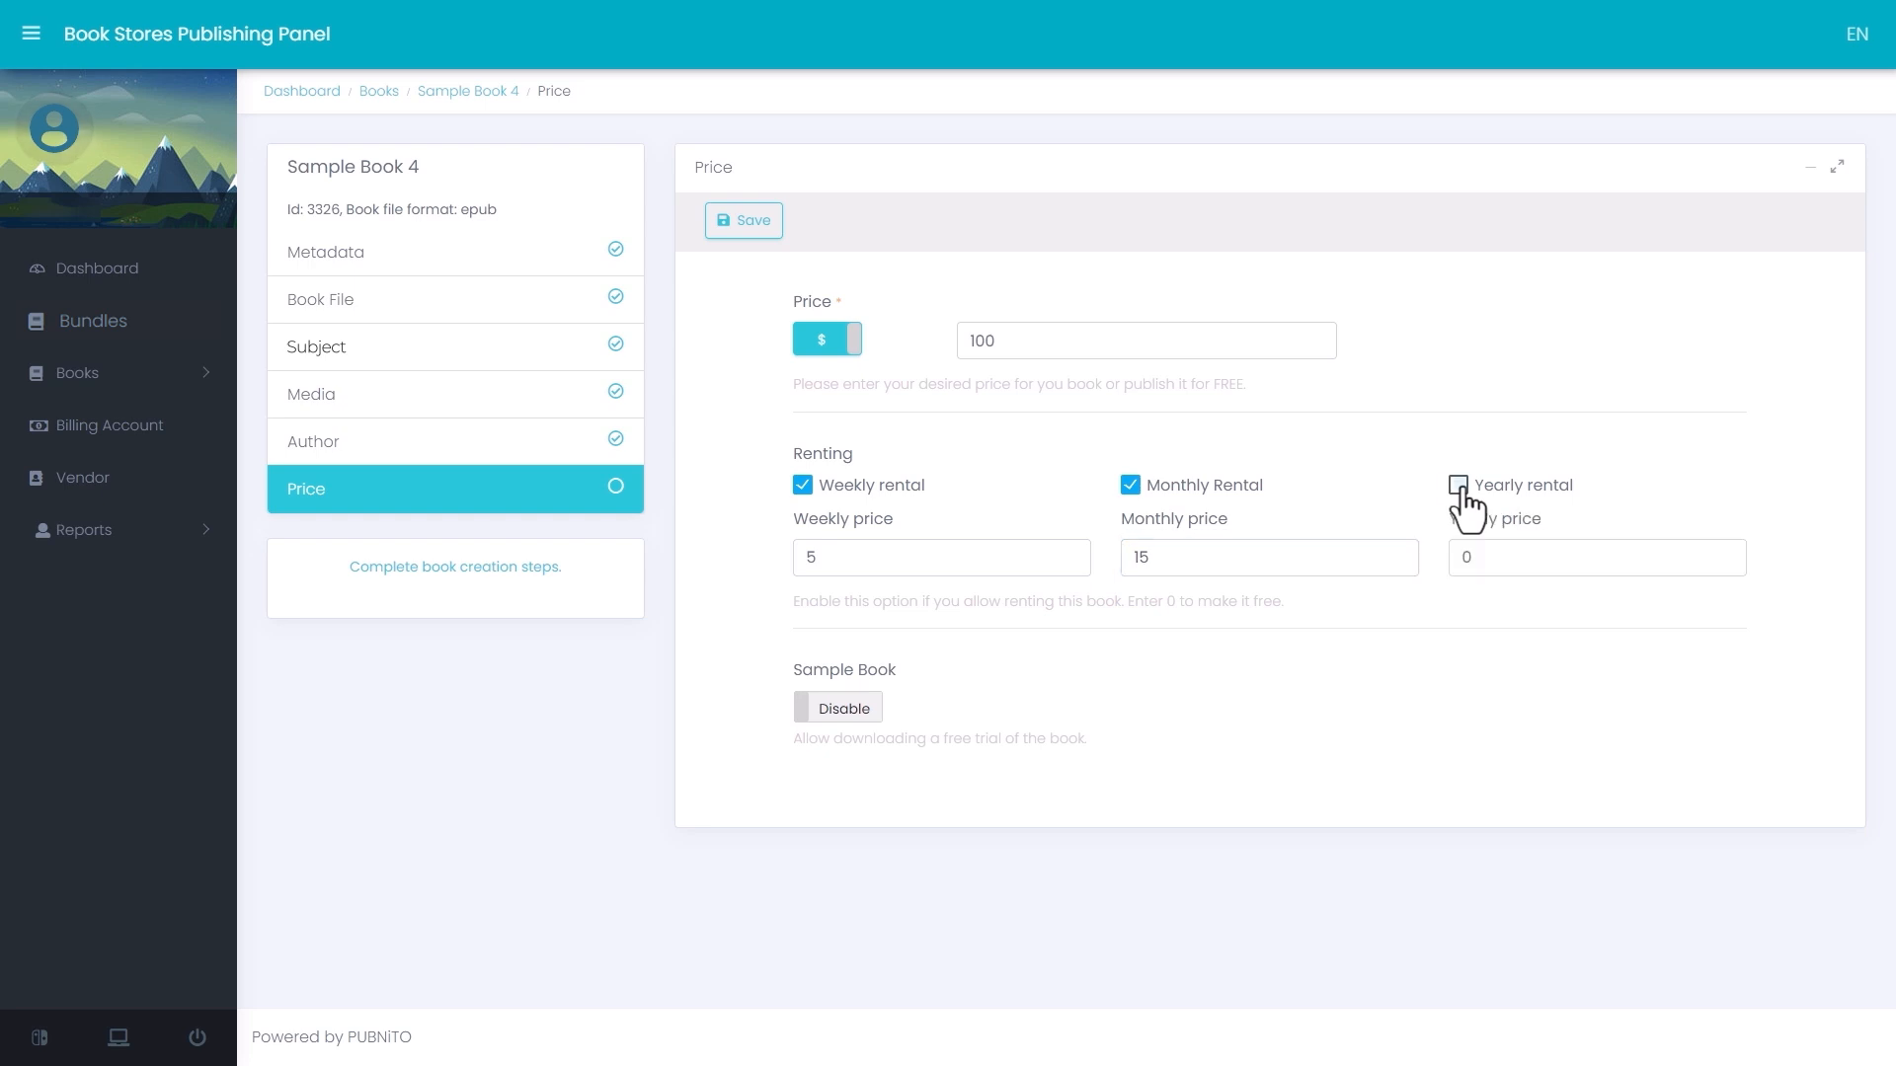
left_click(1562, 561)
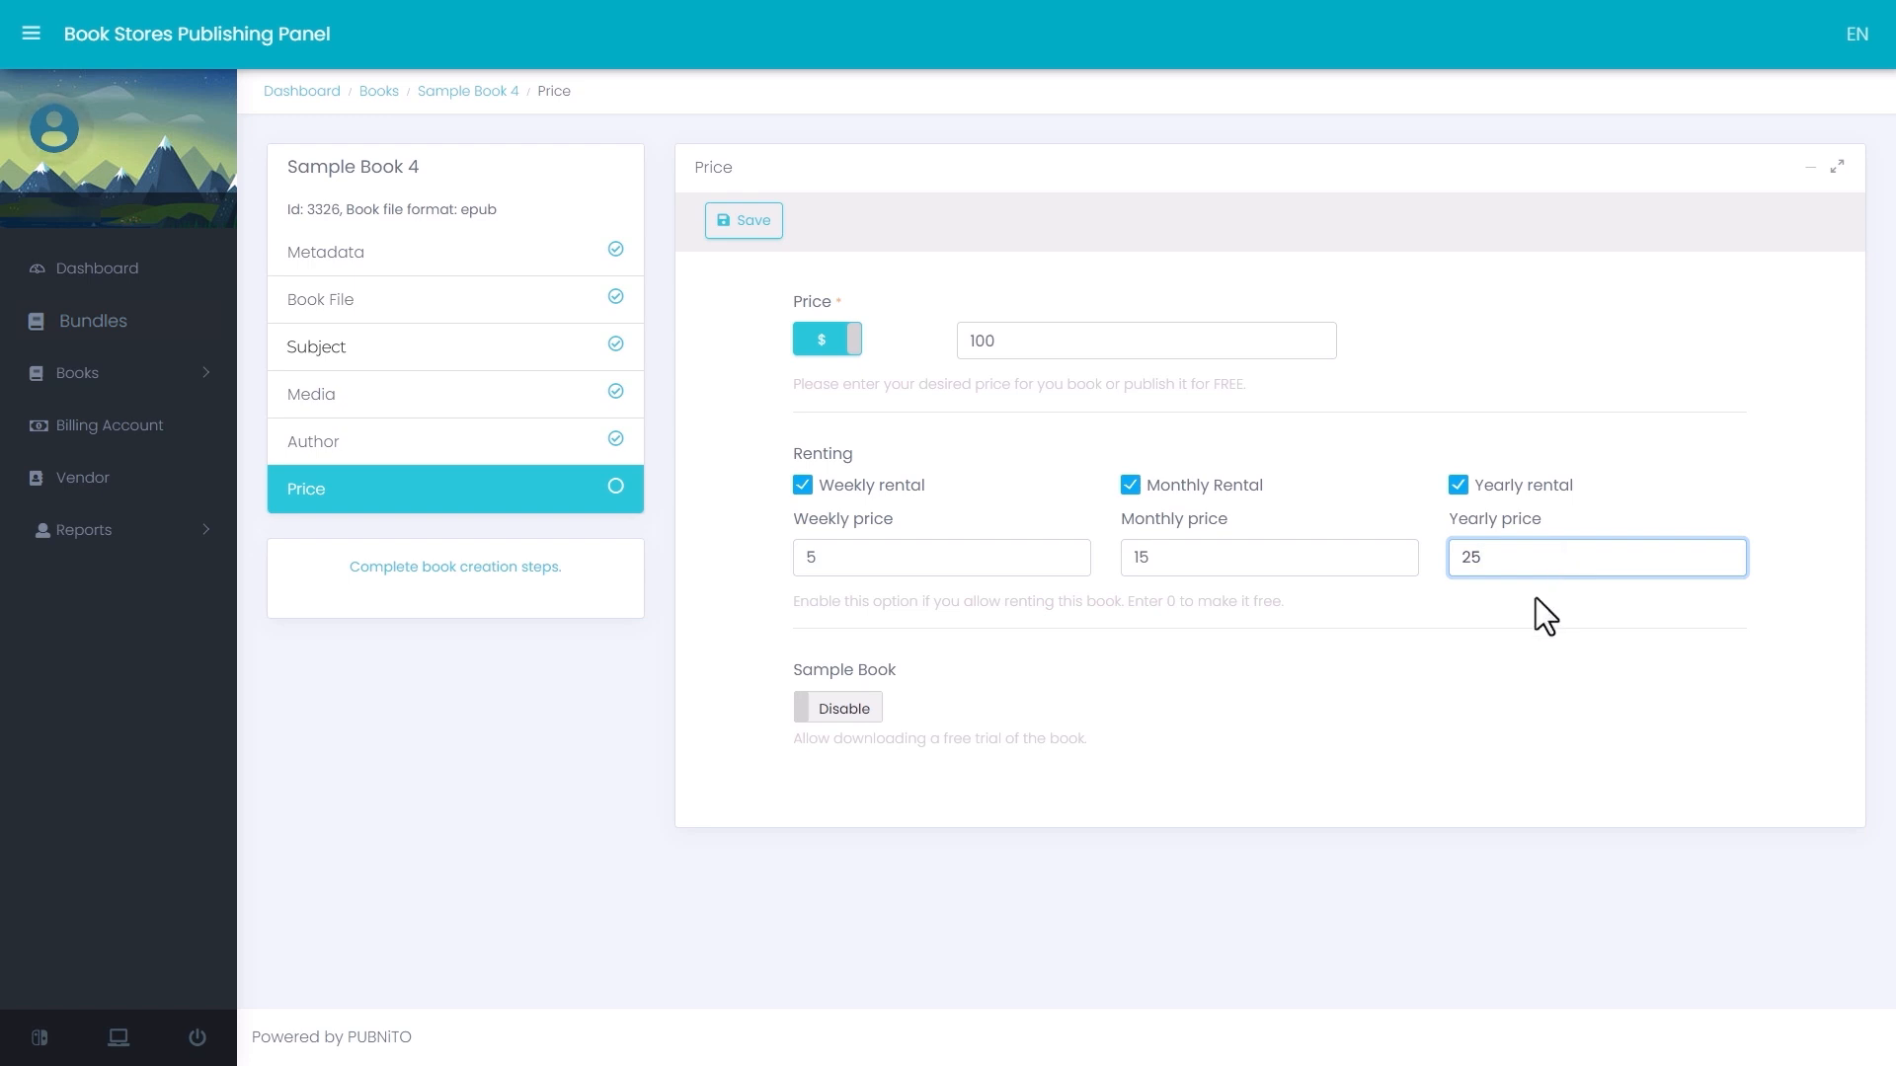
- Enable the Sample Book free trial download and save the Price stage
left_click(837, 711)
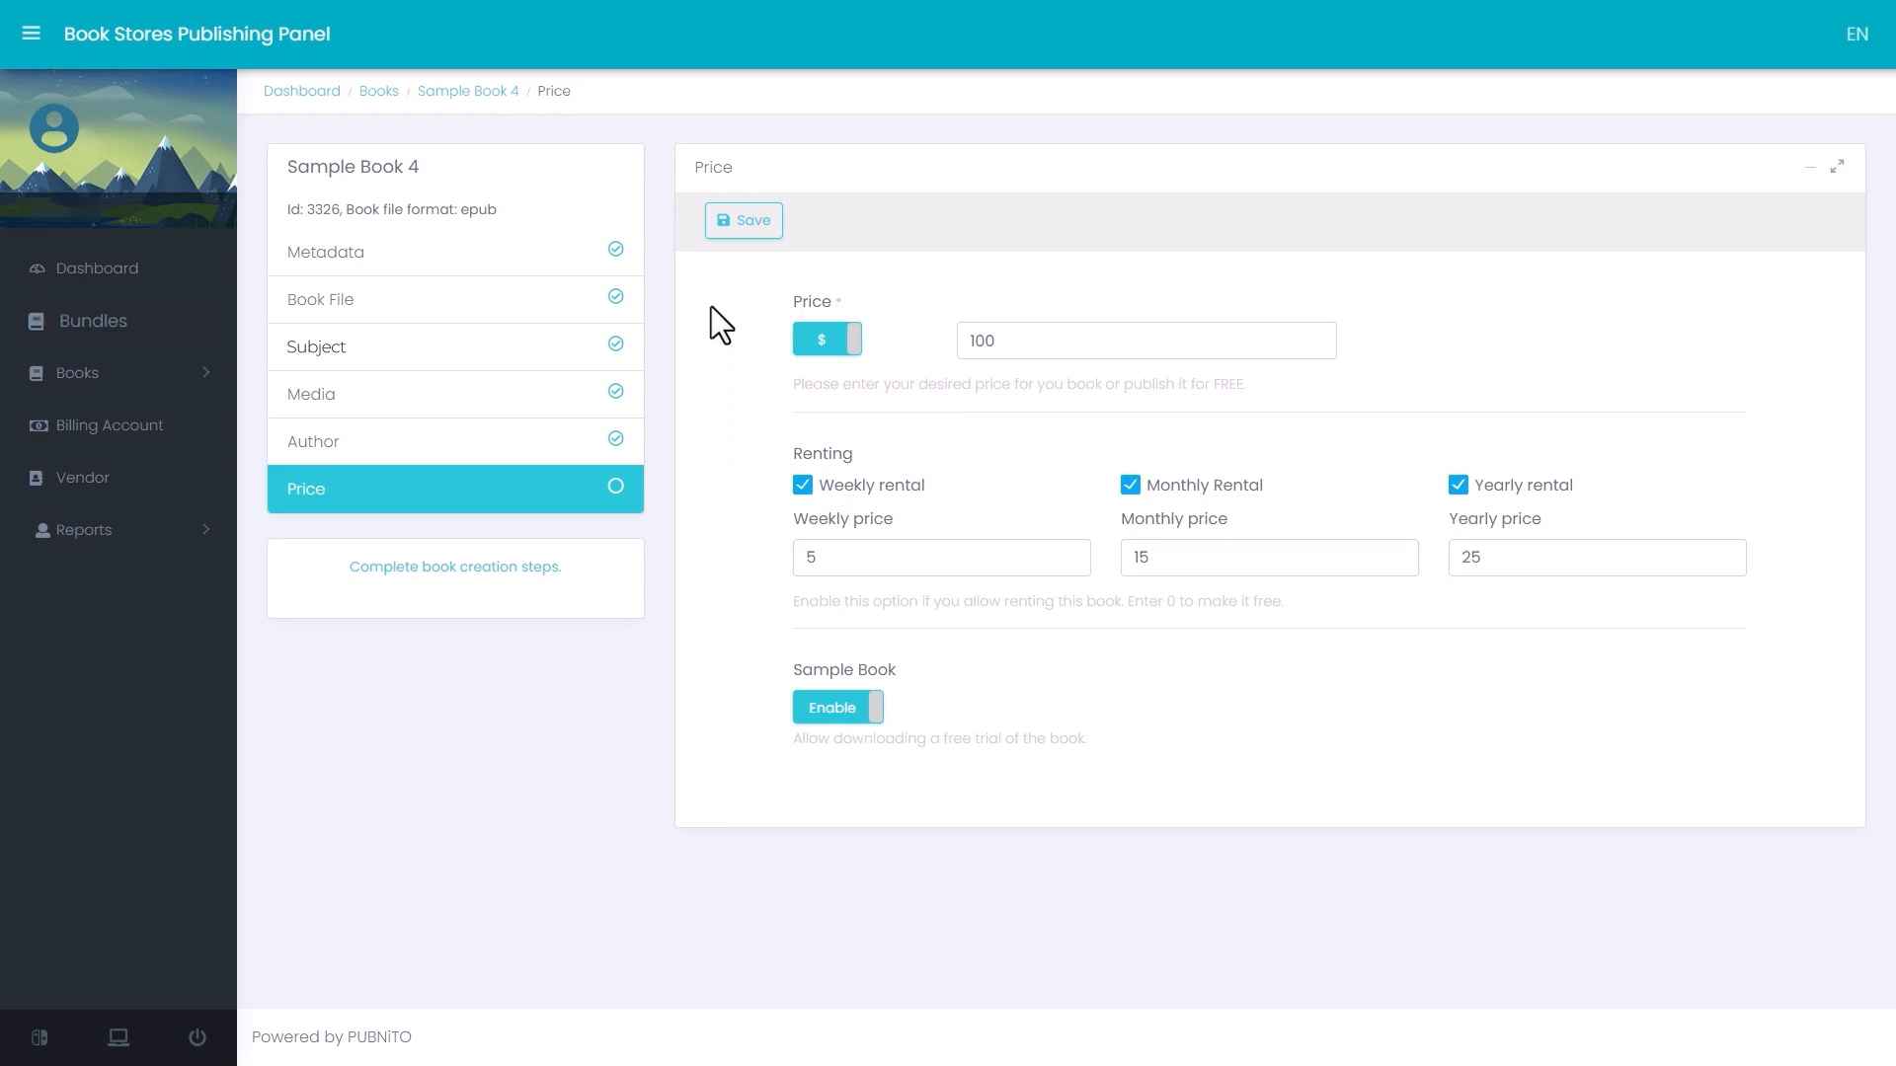
left_click(747, 223)
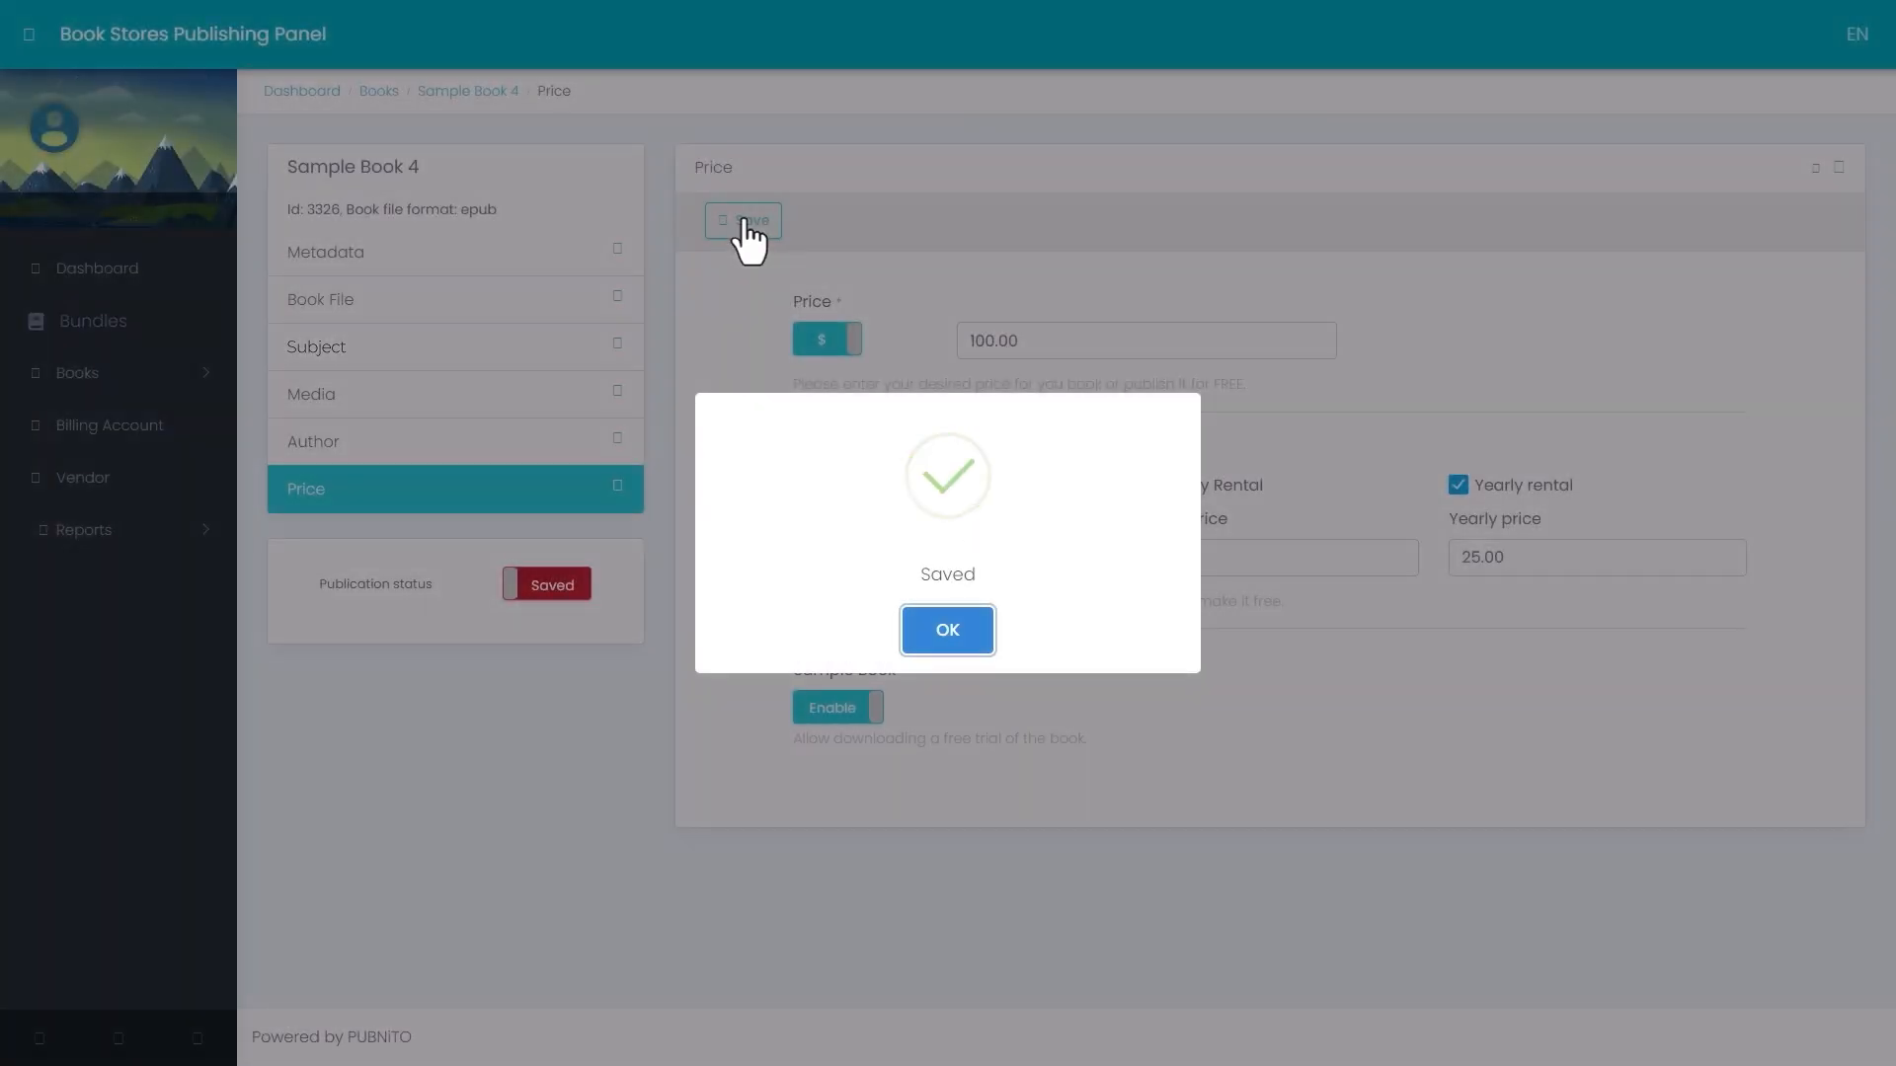
left_click(945, 638)
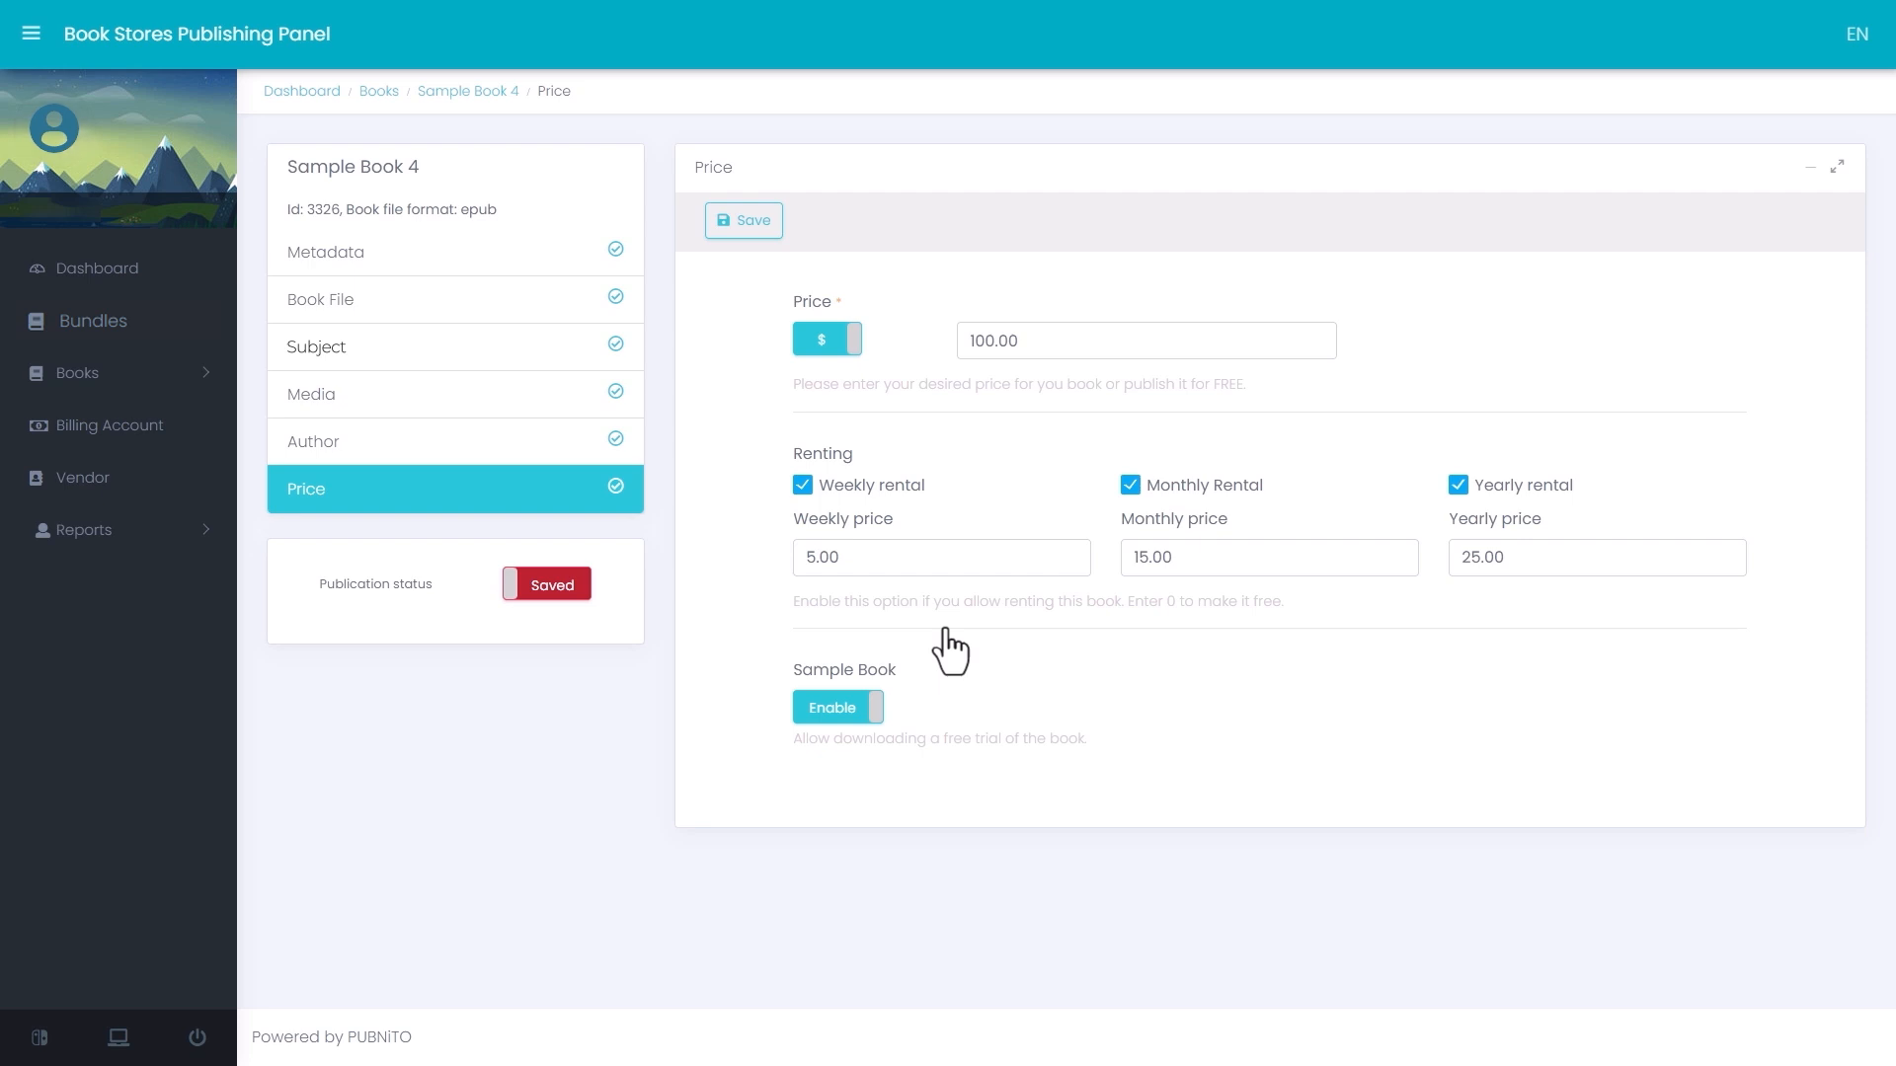